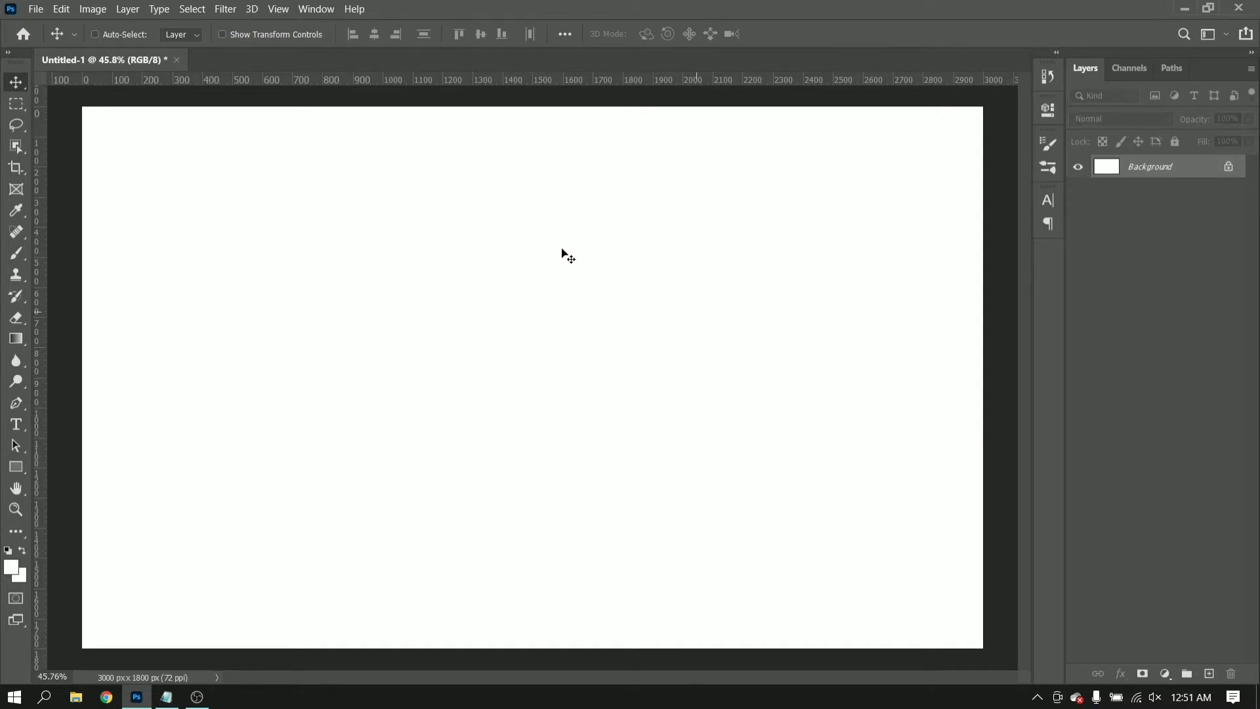
Embed the logan-weaver street photo of the man in denim as a new layer
{"action": "left_click", "coordinate": [36, 9]}
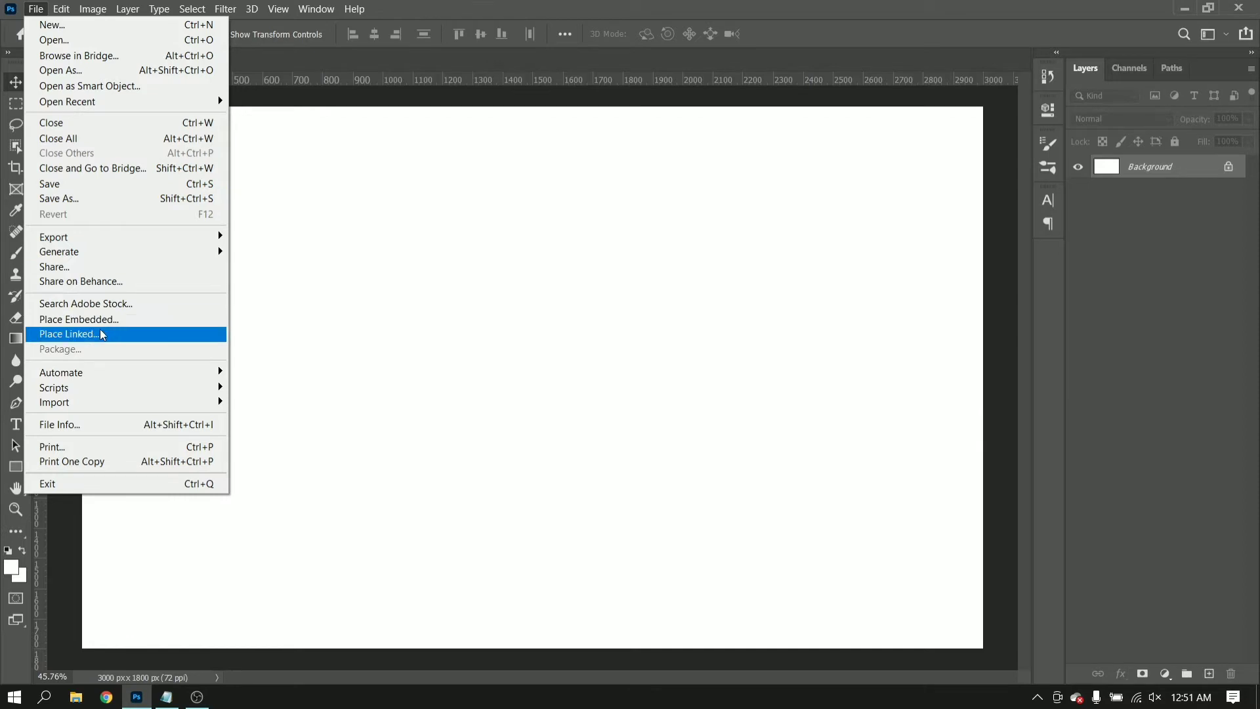
{"action": "left_click", "coordinate": [131, 320]}
{"action": "scroll", "coordinate": [224, 212], "scroll_direction": "down", "scroll_amount": 3}
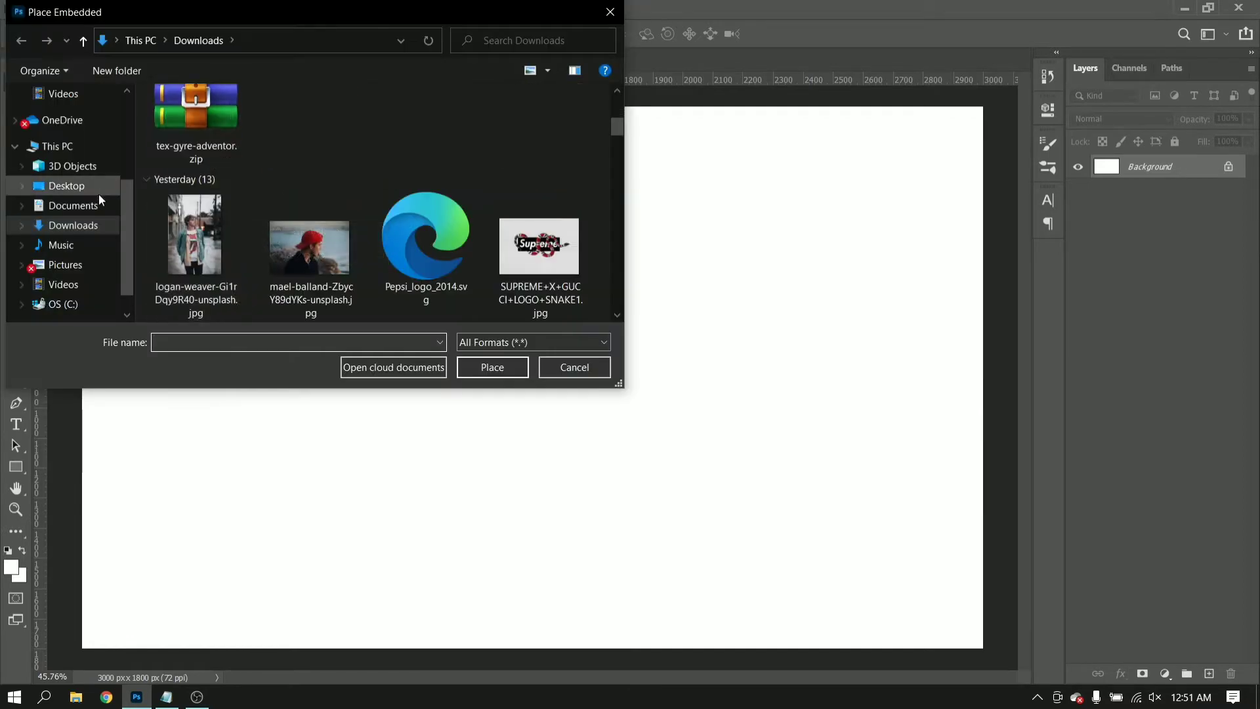
{"action": "left_click", "coordinate": [174, 242]}
{"action": "left_click", "coordinate": [475, 375]}
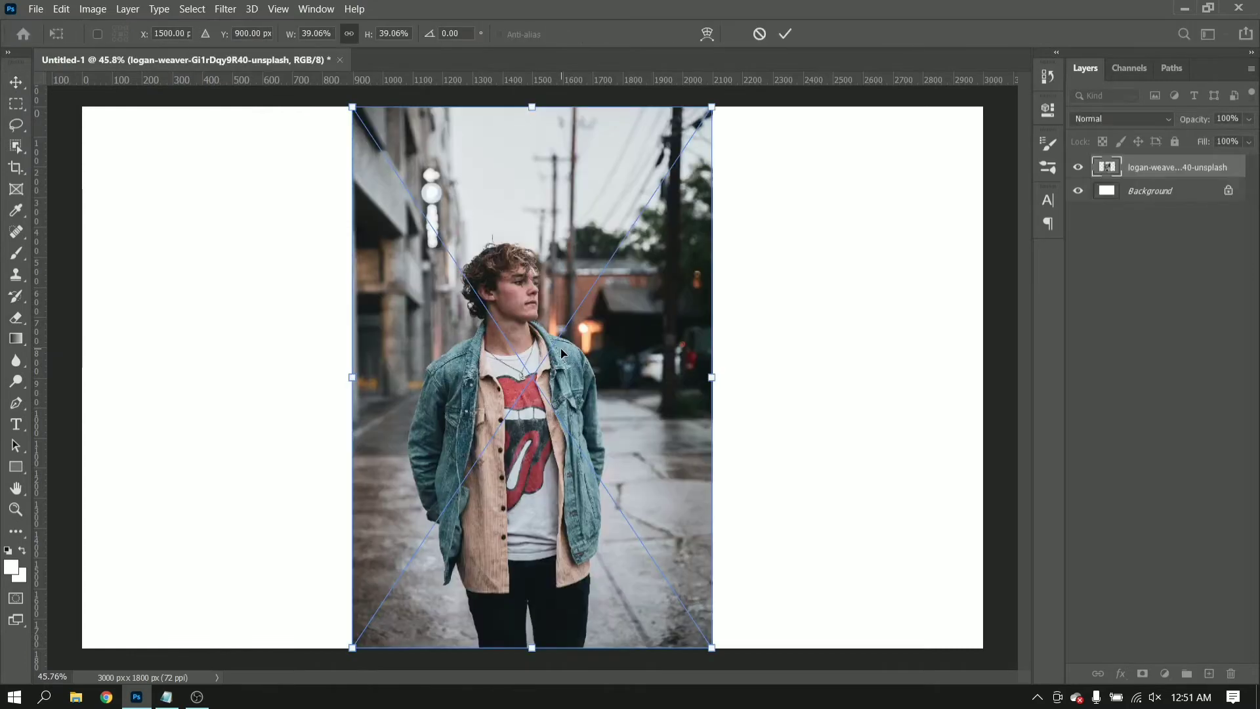
{"action": "left_click", "coordinate": [785, 34]}
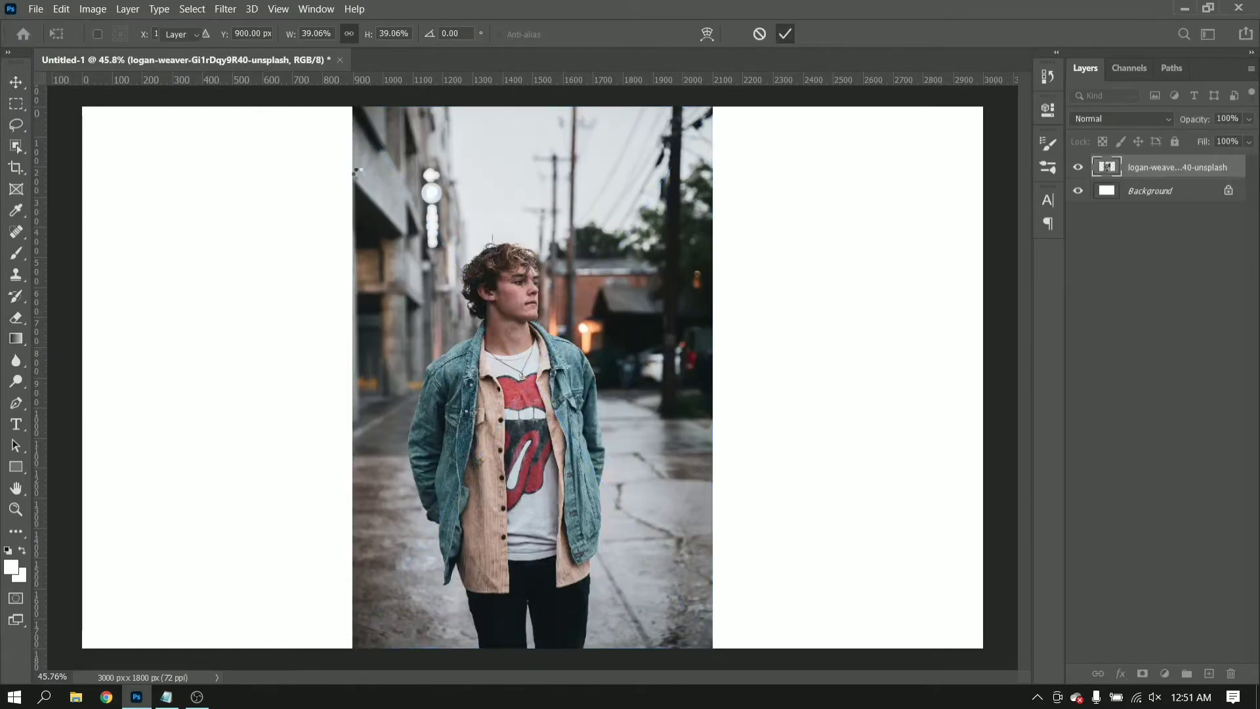
{"action": "left_click", "coordinate": [26, 151]}
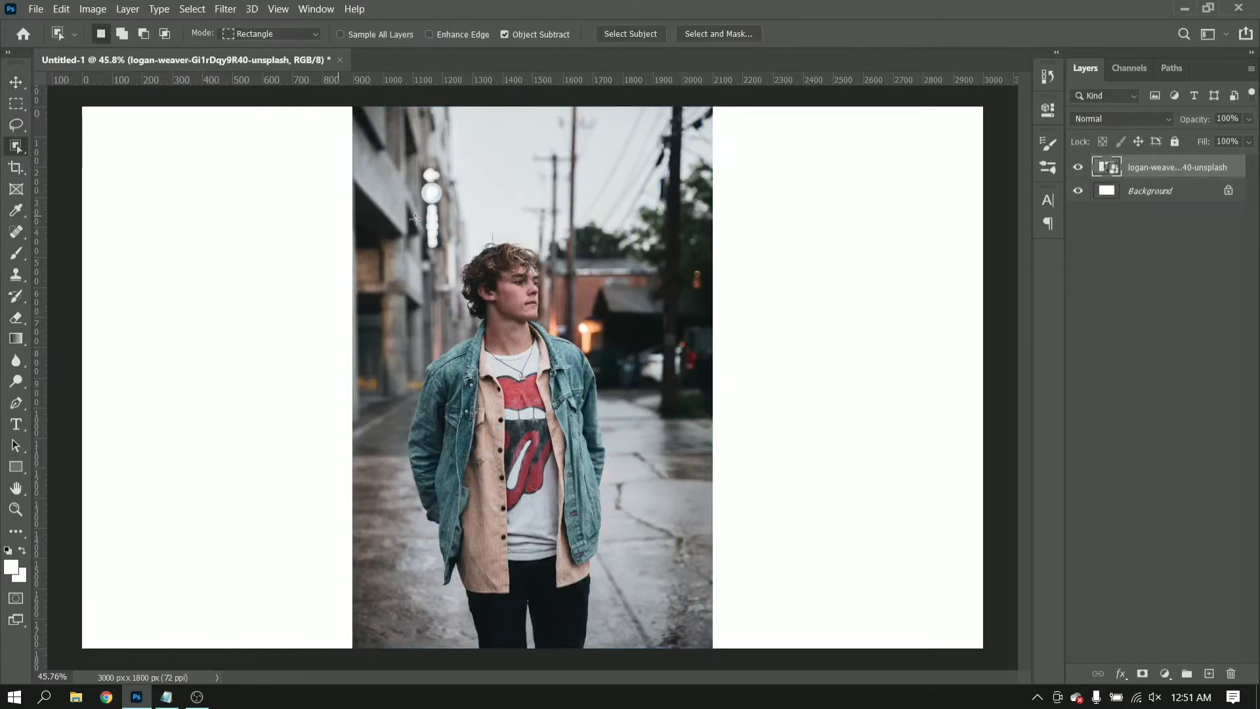
Box-select the man with Object Selection and add a layer mask hiding the street background
{"action": "mouse_move", "coordinate": [398, 216]}
{"action": "left_mouse_down"}
{"action": "mouse_move", "coordinate": [633, 620]}
{"action": "mouse_move", "coordinate": [629, 643]}
{"action": "mouse_move", "coordinate": [638, 609]}
{"action": "left_mouse_up"}
{"action": "left_click", "coordinate": [1142, 673]}
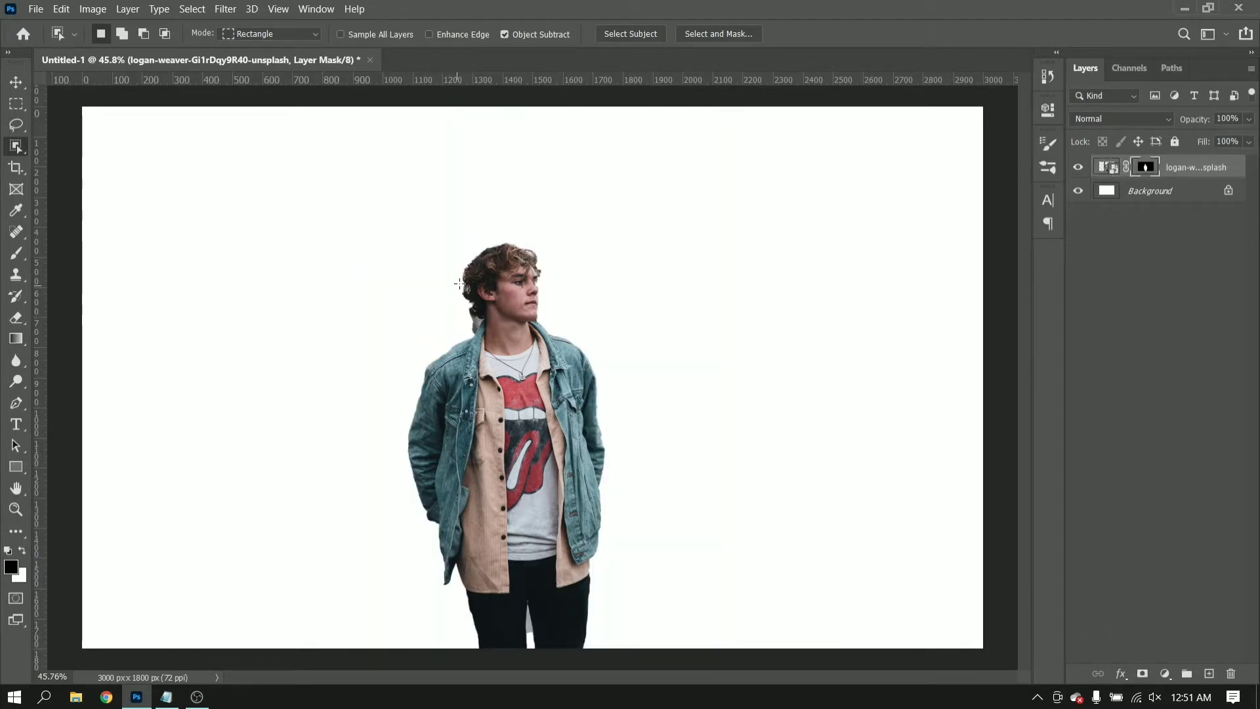
Paint black on the mask to remove the grey patch and fringe behind the neck
{"action": "scroll", "coordinate": [457, 291], "scroll_direction": "up", "scroll_amount": 1}
{"action": "scroll", "coordinate": [457, 302], "scroll_direction": "up", "scroll_amount": 2}
{"action": "scroll", "coordinate": [454, 354], "scroll_direction": "up", "scroll_amount": 2}
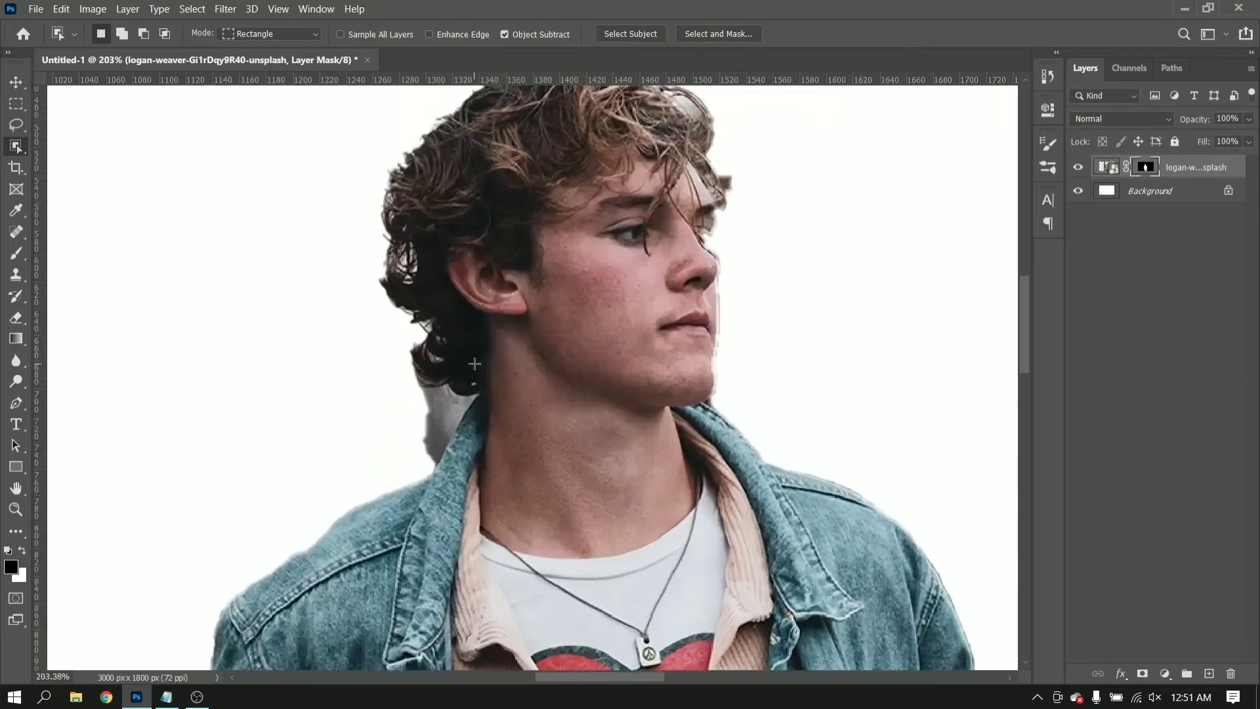
{"action": "scroll", "coordinate": [451, 410], "scroll_direction": "up", "scroll_amount": 2}
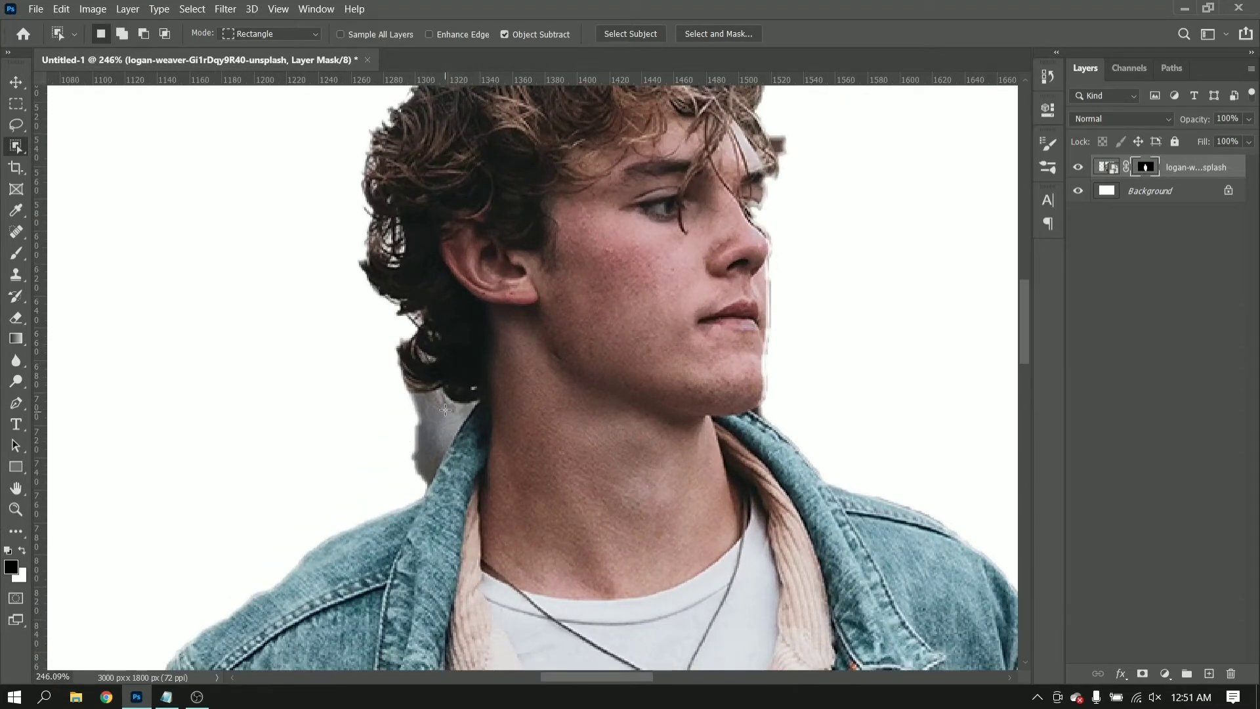
{"action": "scroll", "coordinate": [646, 435], "scroll_direction": "down", "scroll_amount": 1}
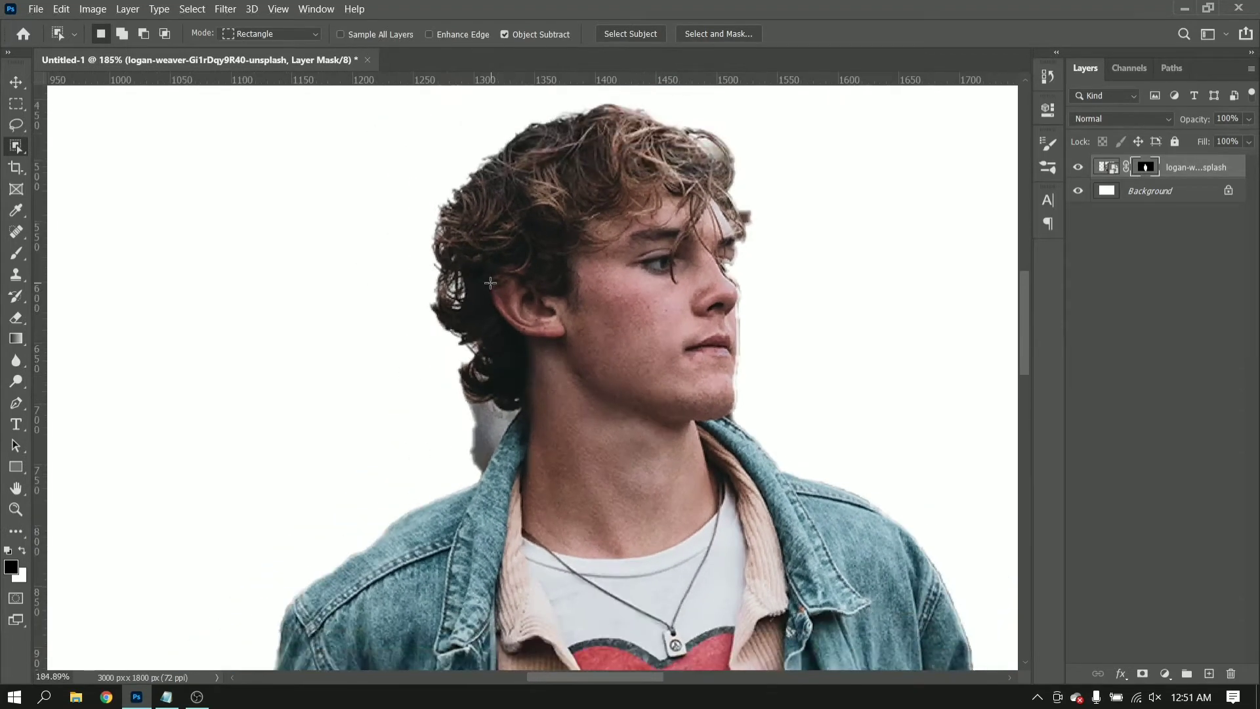
{"action": "left_click", "coordinate": [17, 254]}
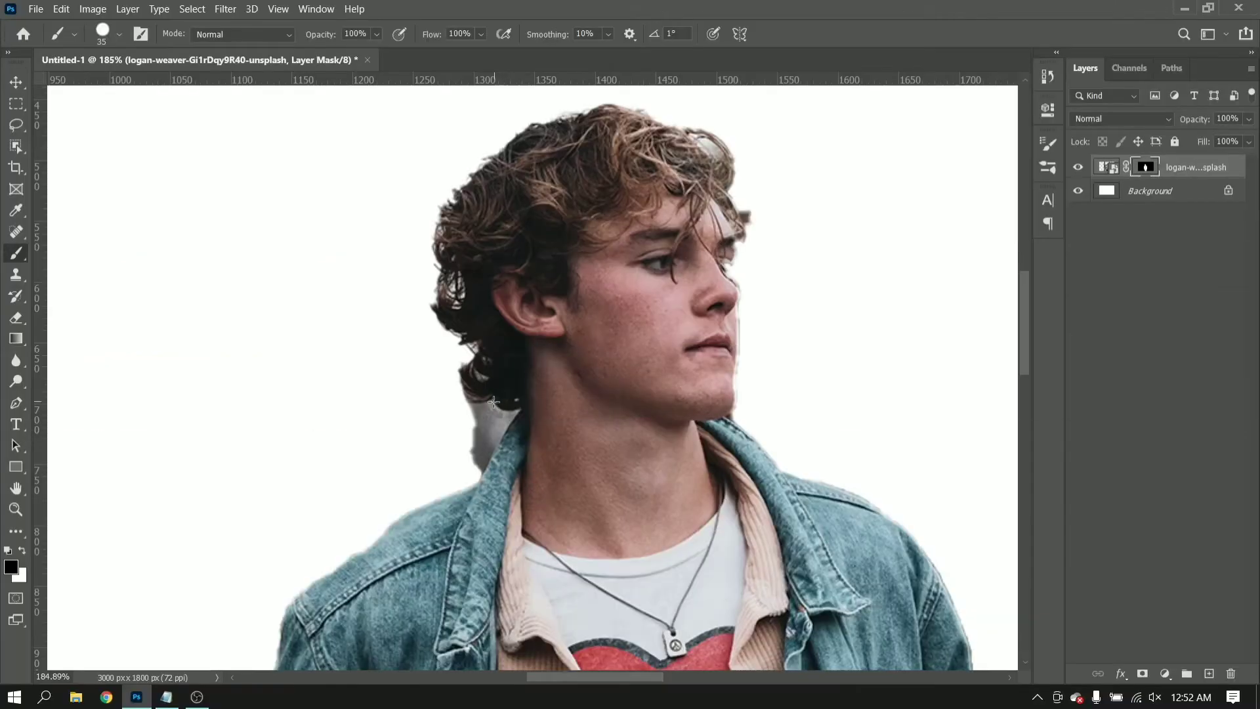
{"action": "mouse_move", "coordinate": [494, 401]}
{"action": "left_mouse_down"}
{"action": "mouse_move", "coordinate": [464, 436]}
{"action": "mouse_move", "coordinate": [467, 423]}
{"action": "left_mouse_up"}
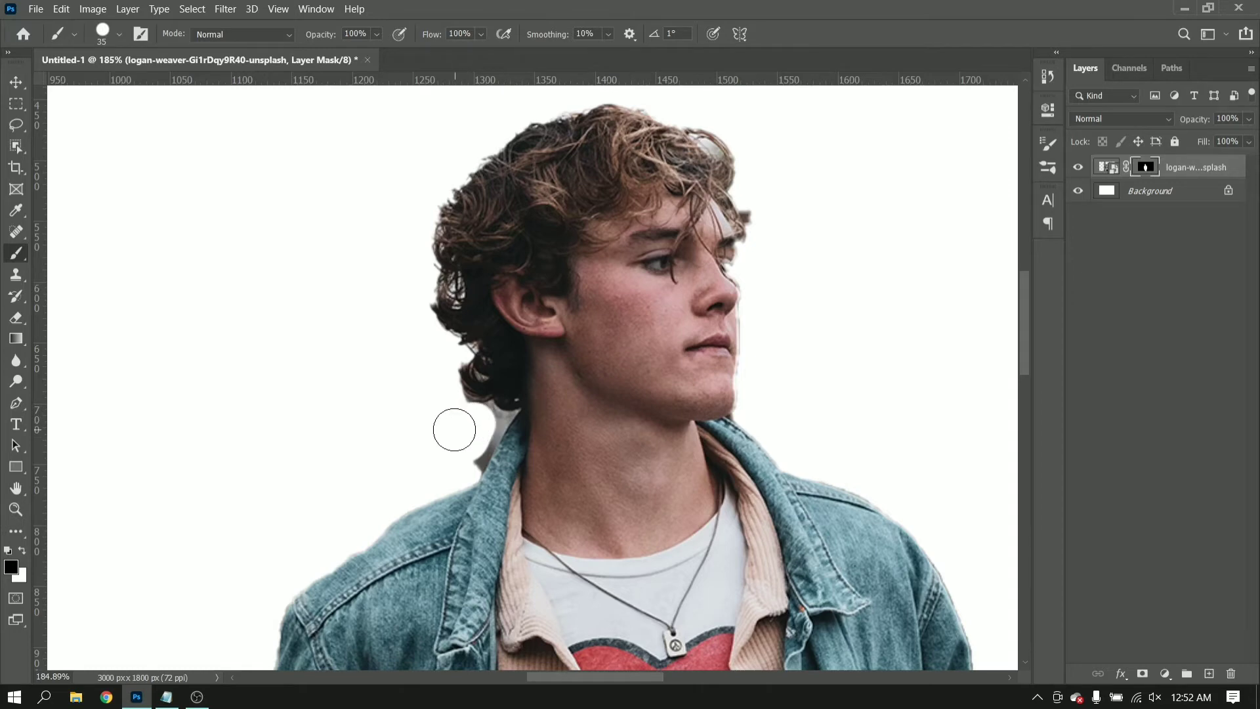
{"action": "key", "text": "bracketleft"}
{"action": "key", "text": "bracketleft"}
{"action": "key", "text": "bracketleft"}
{"action": "left_click_drag", "start_coordinate": [512, 417], "coordinate": [517, 421]}
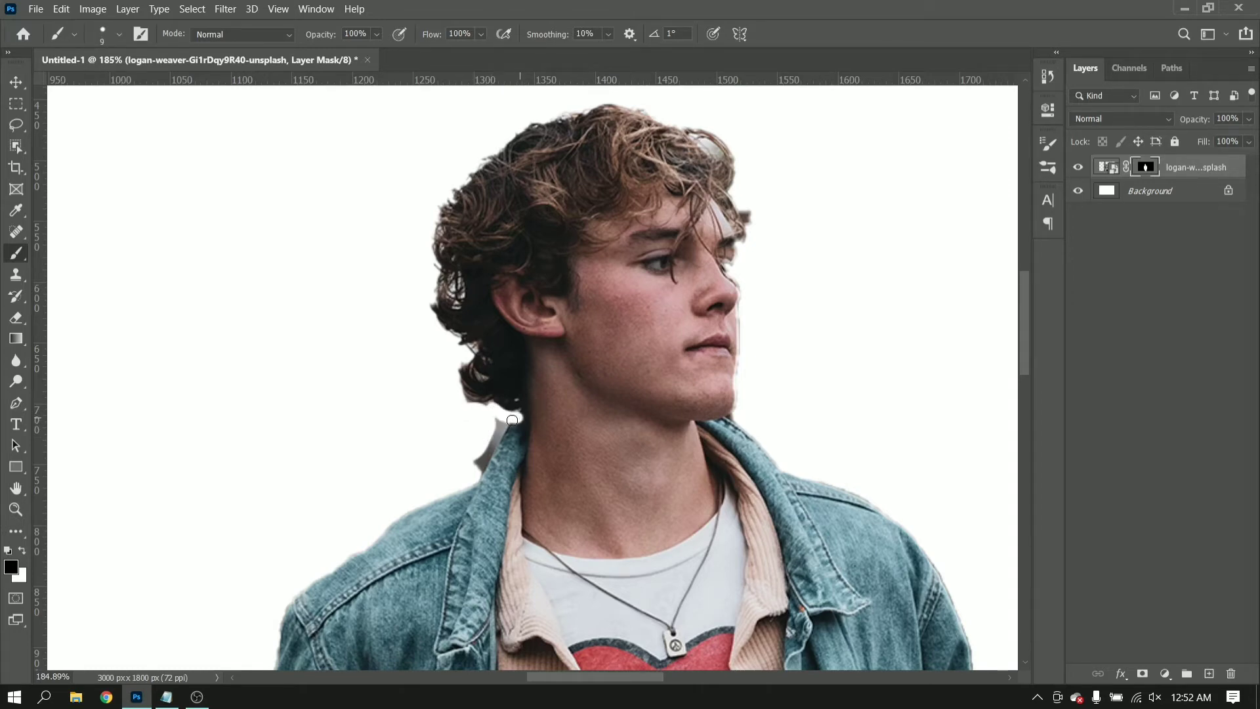
Paint away the dark fringe along the jacket collar
{"action": "scroll", "coordinate": [485, 452], "scroll_direction": "up", "scroll_amount": 5}
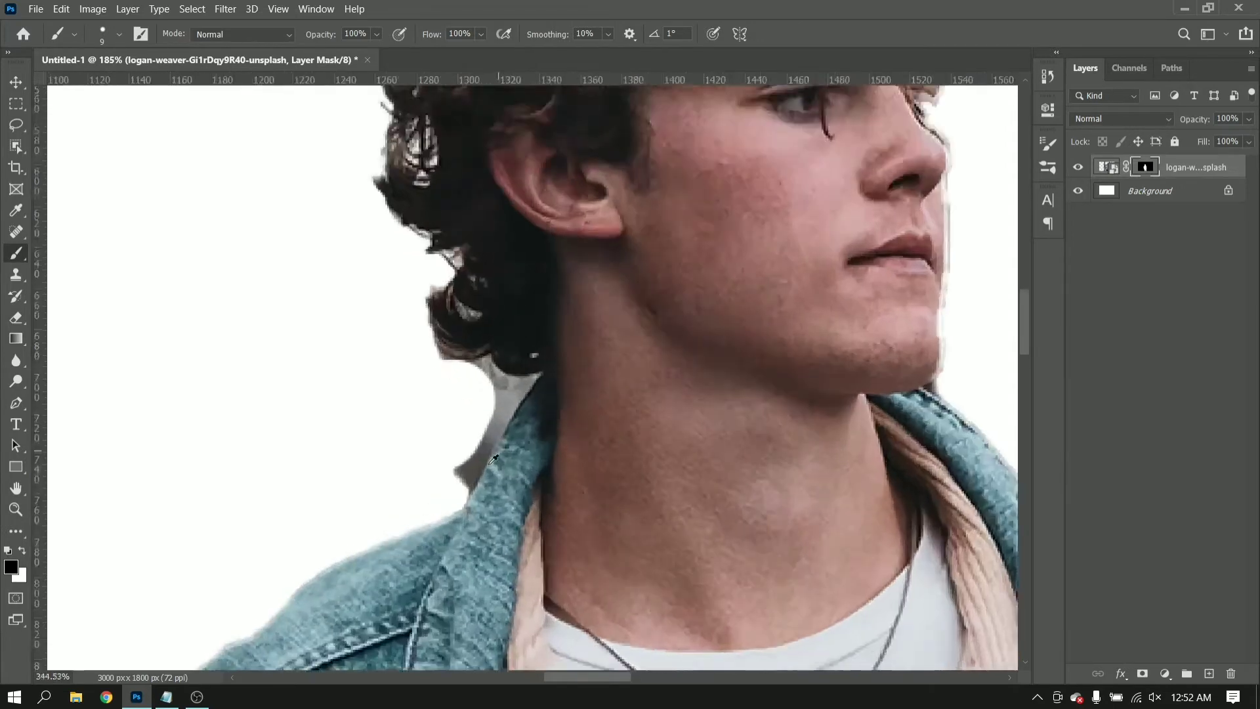
{"action": "scroll", "coordinate": [484, 453], "scroll_direction": "up", "scroll_amount": 5}
{"action": "scroll", "coordinate": [422, 510], "scroll_direction": "up", "scroll_amount": 1}
{"action": "mouse_move", "coordinate": [422, 511]}
{"action": "left_mouse_down"}
{"action": "mouse_move", "coordinate": [425, 549]}
{"action": "mouse_move", "coordinate": [551, 332]}
{"action": "mouse_move", "coordinate": [481, 284]}
{"action": "mouse_move", "coordinate": [416, 298]}
{"action": "mouse_move", "coordinate": [509, 344]}
{"action": "mouse_move", "coordinate": [609, 309]}
{"action": "mouse_move", "coordinate": [577, 310]}
{"action": "mouse_move", "coordinate": [594, 306]}
{"action": "mouse_move", "coordinate": [580, 332]}
{"action": "mouse_move", "coordinate": [576, 315]}
{"action": "left_mouse_up"}
With a finer brush, clean the light fringe along the nose, lips and chin
{"action": "key", "text": "bracketleft"}
{"action": "key", "text": "bracketleft"}
{"action": "key", "text": "bracketleft"}
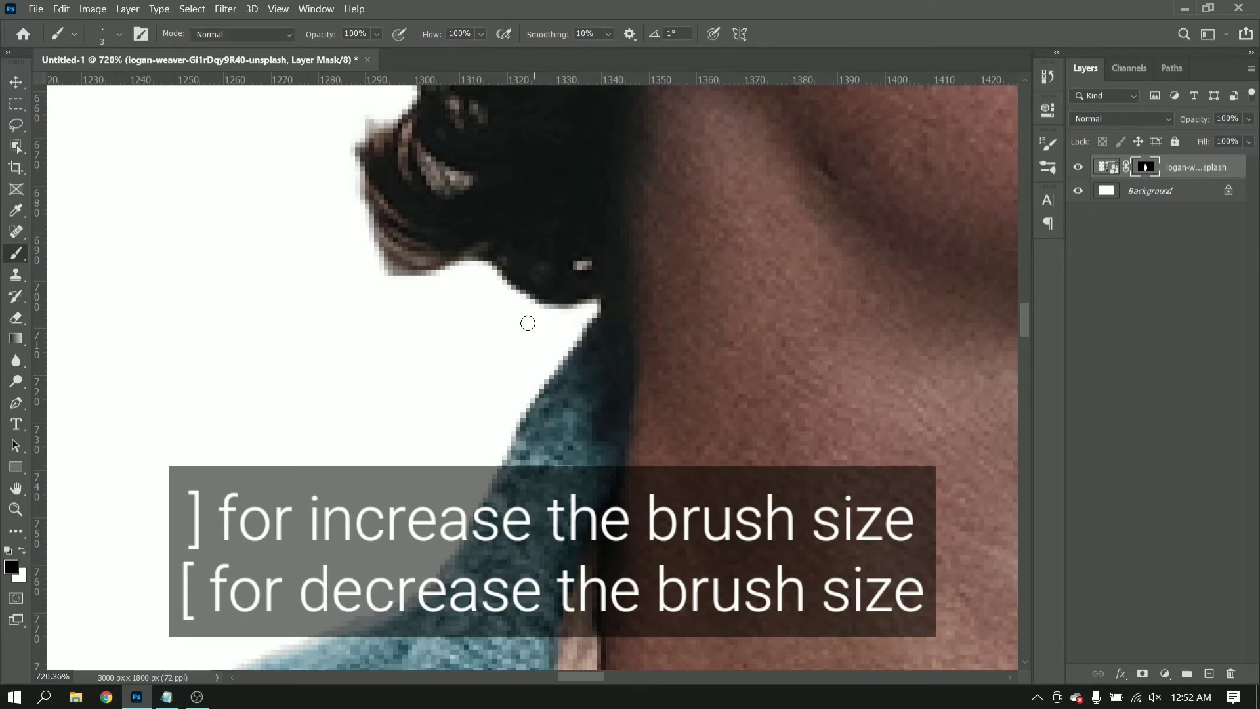
{"action": "scroll", "coordinate": [467, 351], "scroll_direction": "down", "scroll_amount": 5, "text": "alt"}
{"action": "scroll", "coordinate": [459, 365], "scroll_direction": "down", "scroll_amount": 5, "text": "alt"}
{"action": "scroll", "coordinate": [402, 405], "scroll_direction": "down", "scroll_amount": 1, "text": "alt"}
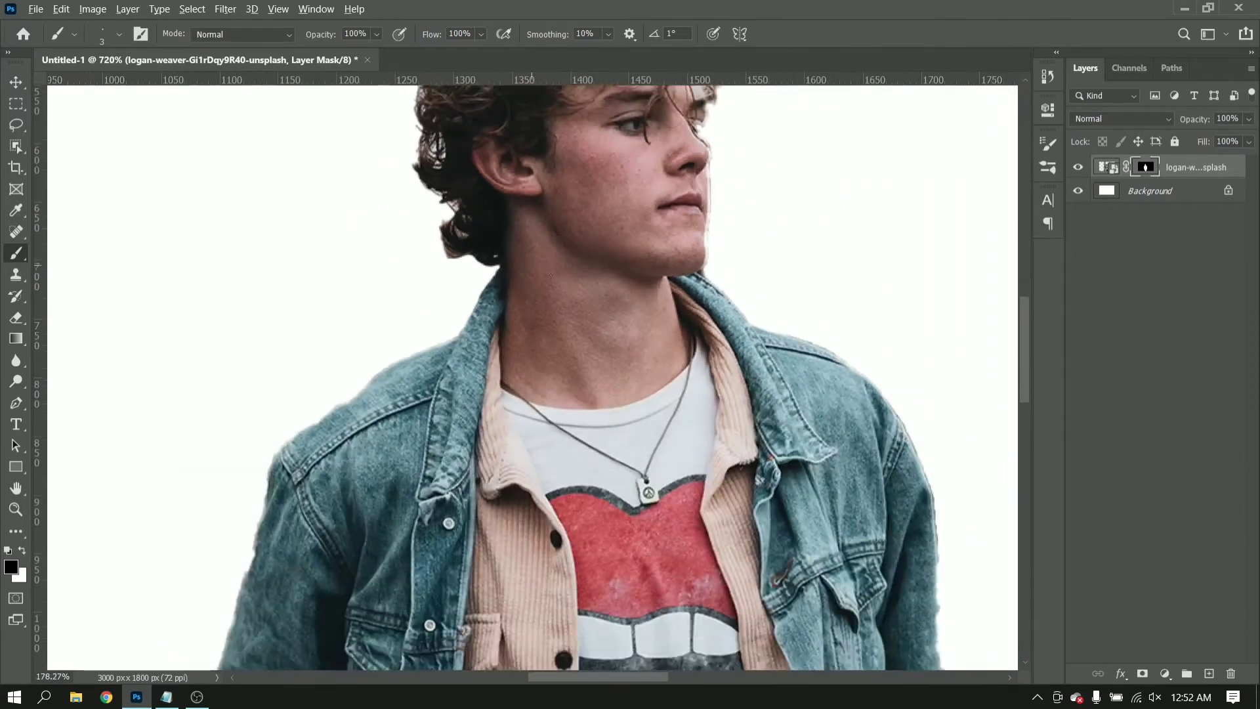
{"action": "scroll", "coordinate": [656, 196], "scroll_direction": "down", "scroll_amount": 3}
{"action": "scroll", "coordinate": [739, 140], "scroll_direction": "up", "scroll_amount": 3}
{"action": "scroll", "coordinate": [735, 258], "scroll_direction": "up", "scroll_amount": 1, "text": "alt"}
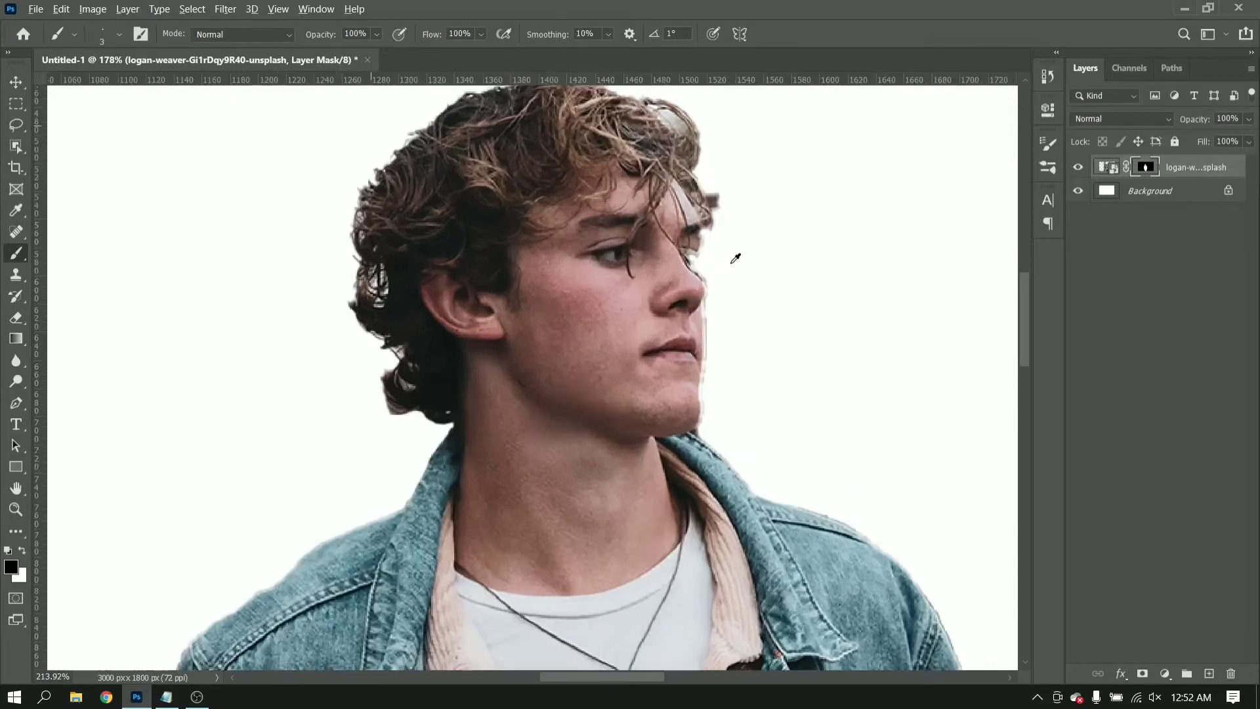
{"action": "scroll", "coordinate": [735, 258], "scroll_direction": "up", "scroll_amount": 3, "text": "alt"}
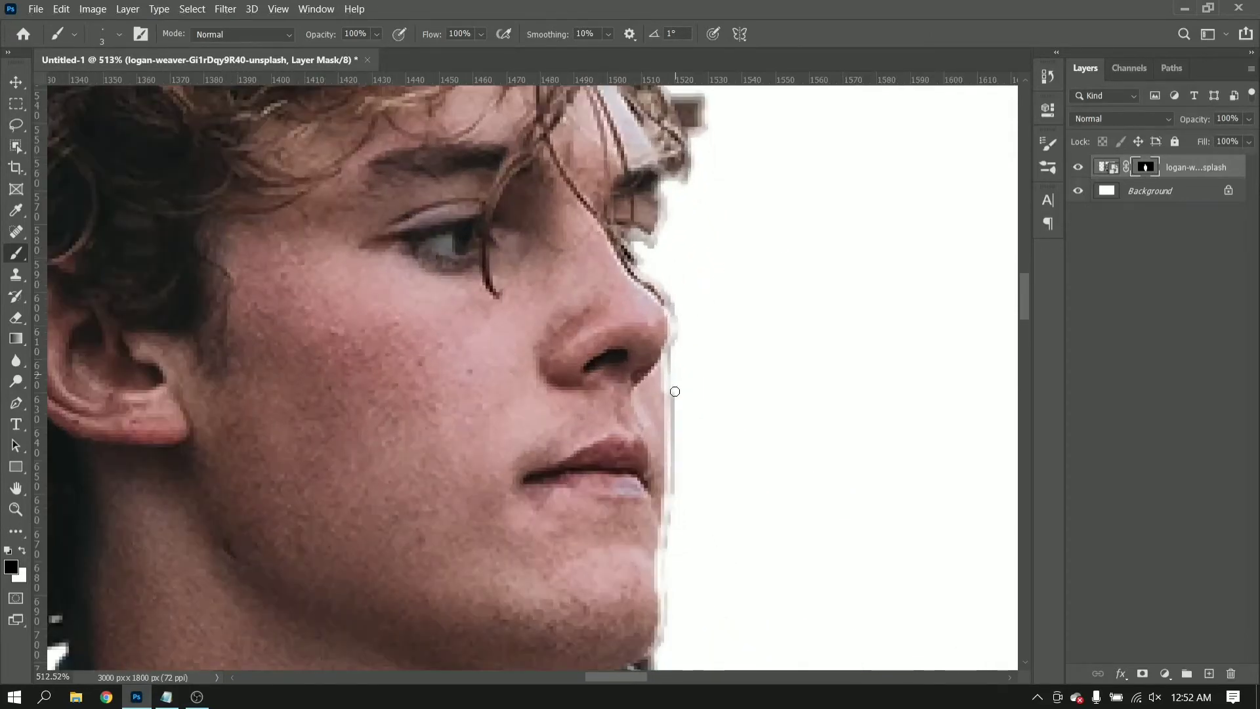
{"action": "mouse_move", "coordinate": [675, 428]}
{"action": "left_mouse_down"}
{"action": "mouse_move", "coordinate": [663, 525]}
{"action": "mouse_move", "coordinate": [678, 467]}
{"action": "left_mouse_up"}
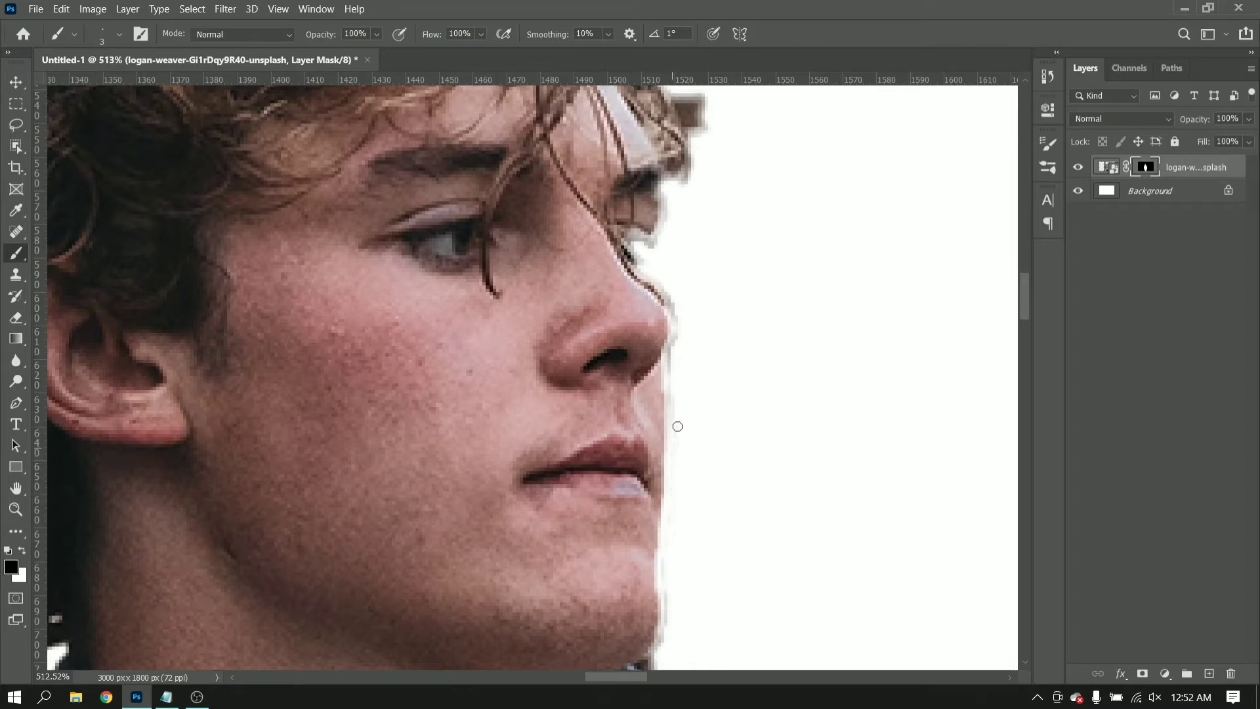
{"action": "left_click_drag", "start_coordinate": [674, 332], "coordinate": [675, 302]}
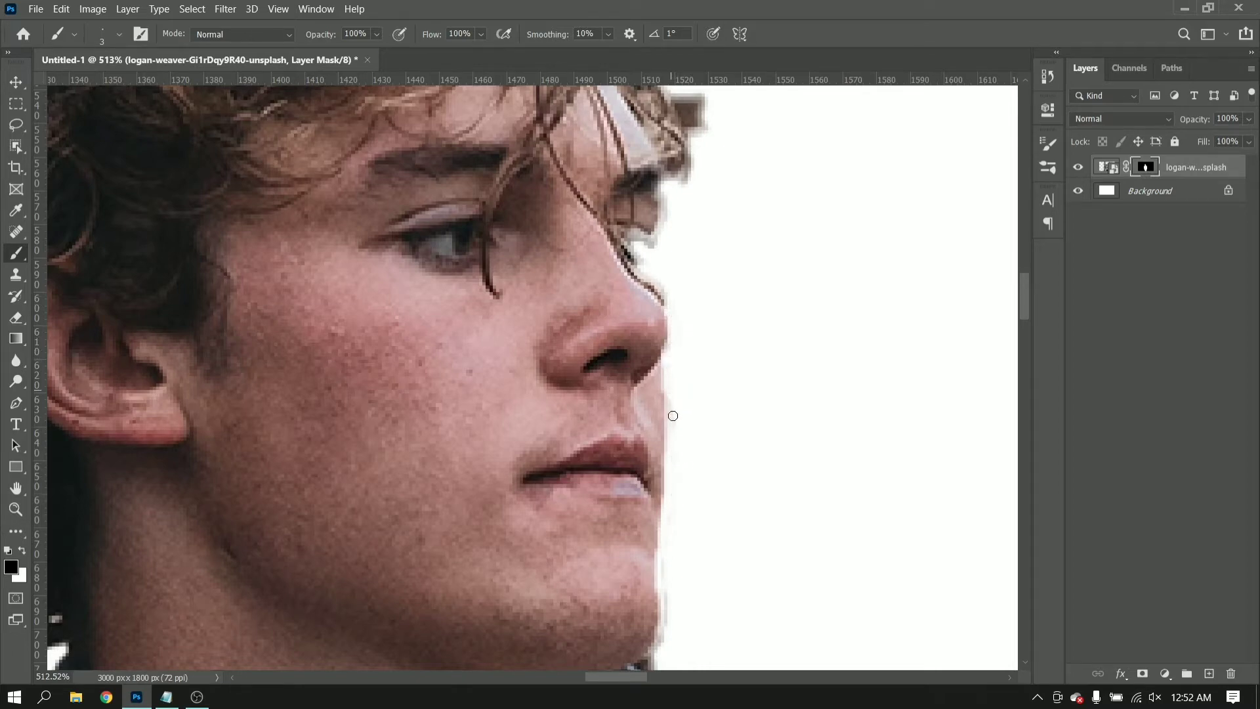
{"action": "scroll", "coordinate": [637, 292], "scroll_direction": "up", "scroll_amount": 2}
Paint white on the mask to restore hair strands beside the eye and nose bridge
{"action": "key", "text": "x"}
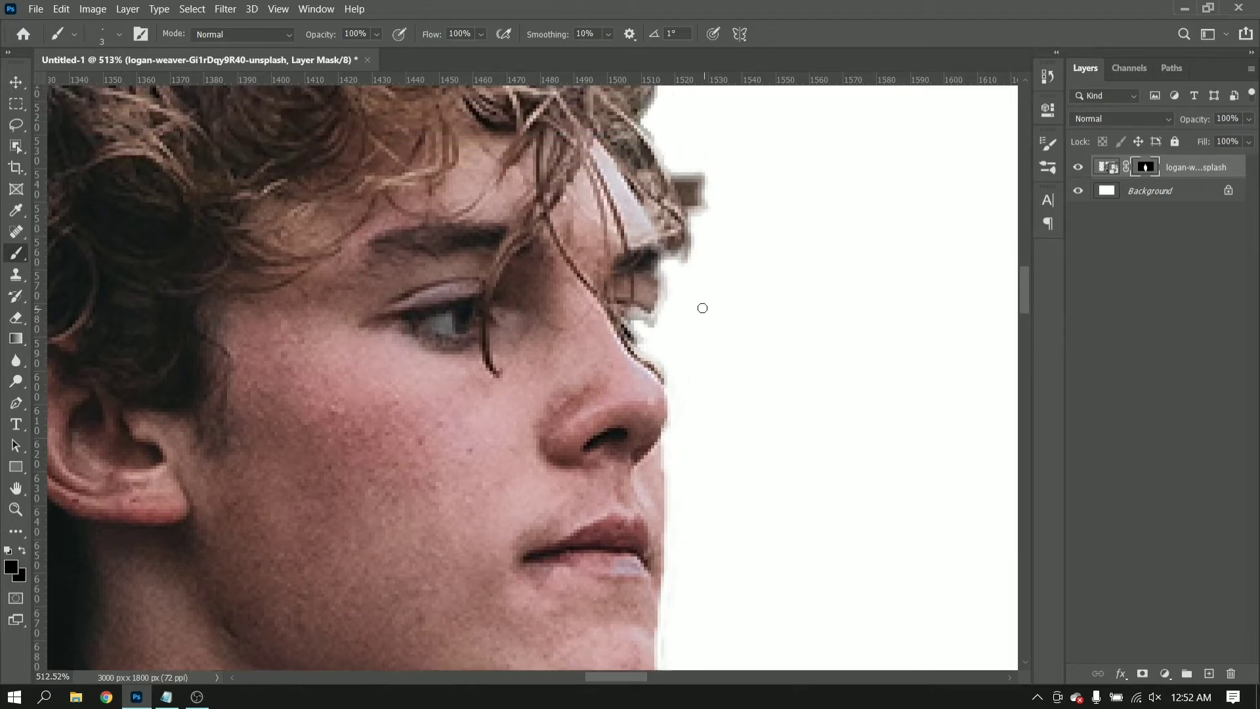
{"action": "left_click_drag", "start_coordinate": [640, 303], "coordinate": [682, 383]}
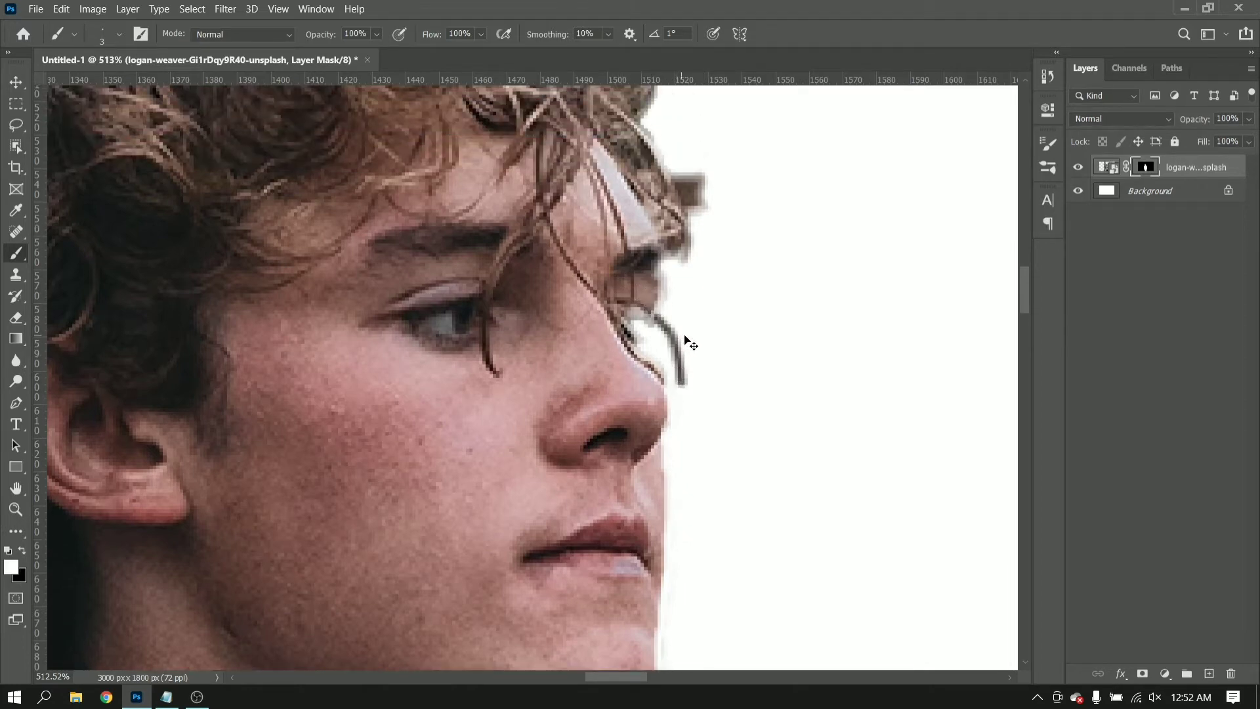
{"action": "key", "text": "ctrl+z"}
{"action": "mouse_move", "coordinate": [635, 326]}
{"action": "left_mouse_down"}
{"action": "mouse_move", "coordinate": [647, 357]}
{"action": "mouse_move", "coordinate": [649, 310]}
{"action": "mouse_move", "coordinate": [649, 368]}
{"action": "mouse_move", "coordinate": [659, 258]}
{"action": "left_mouse_up"}
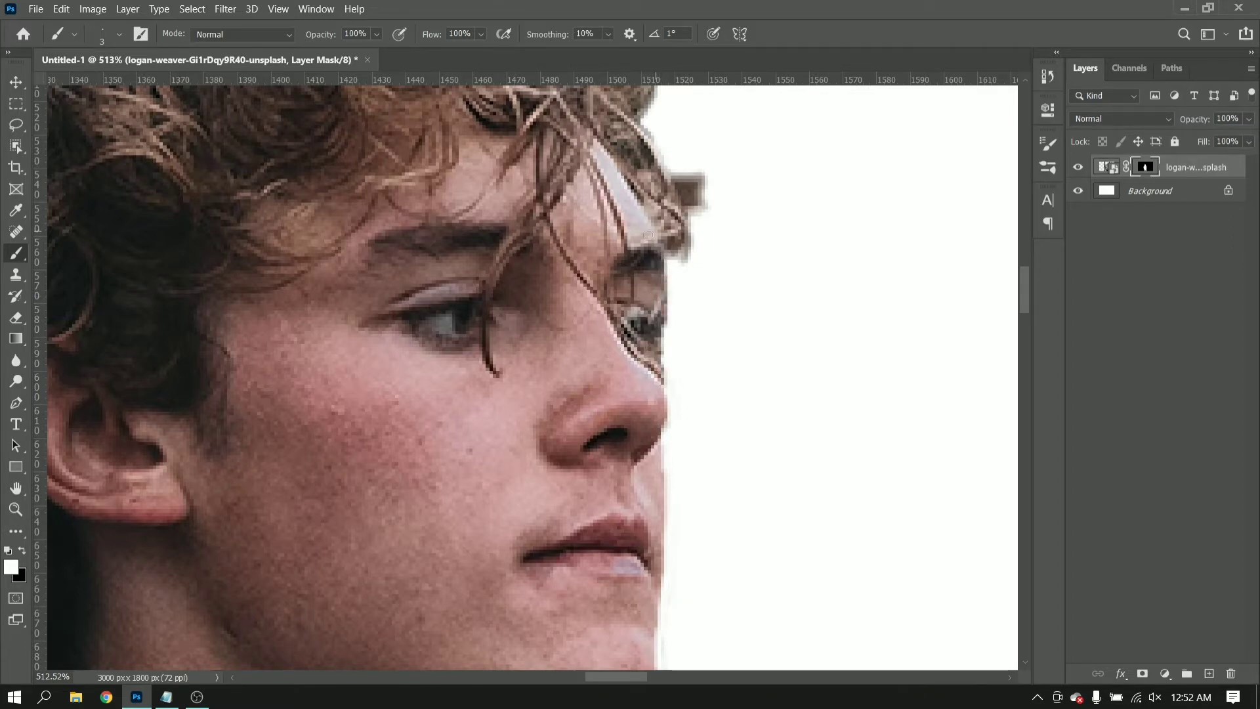
{"action": "scroll", "coordinate": [641, 271], "scroll_direction": "down", "scroll_amount": 1, "text": "alt"}
{"action": "scroll", "coordinate": [647, 289], "scroll_direction": "up", "scroll_amount": 2}
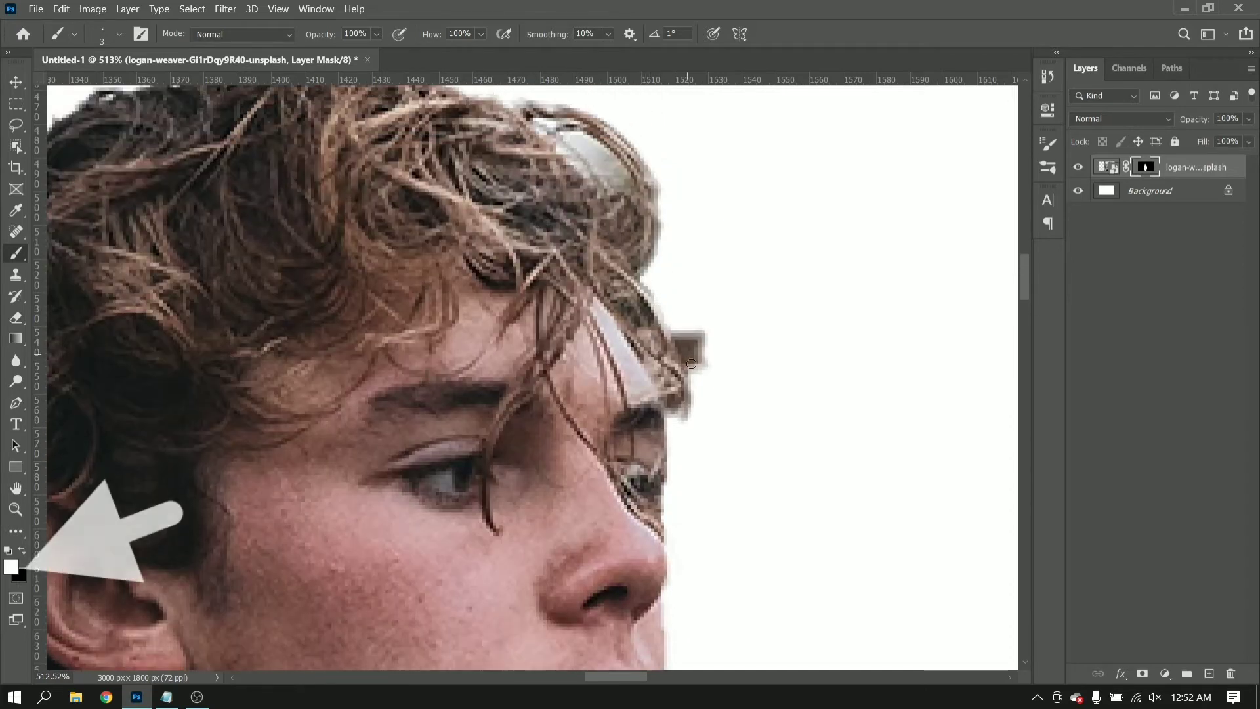
{"action": "scroll", "coordinate": [703, 376], "scroll_direction": "down", "scroll_amount": 8, "text": "alt"}
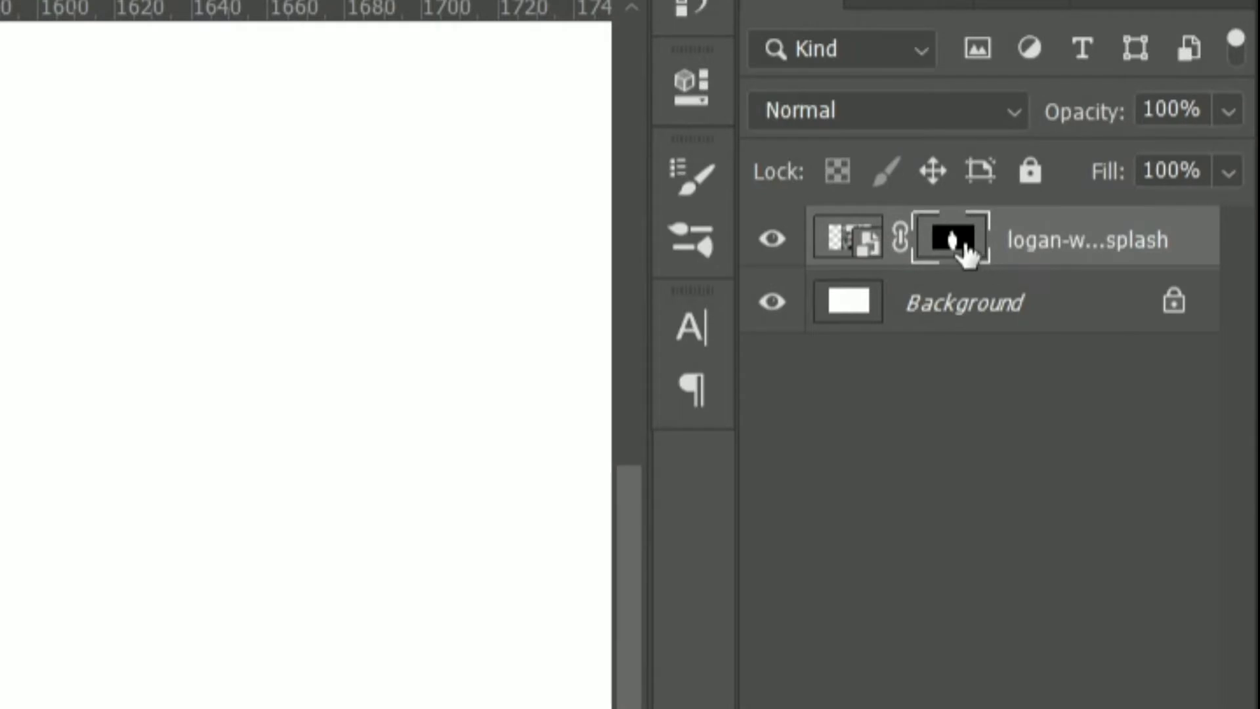
Refine the curly hair edge with the Refine Edge brush in Select and Mask
{"action": "right_click", "coordinate": [964, 246]}
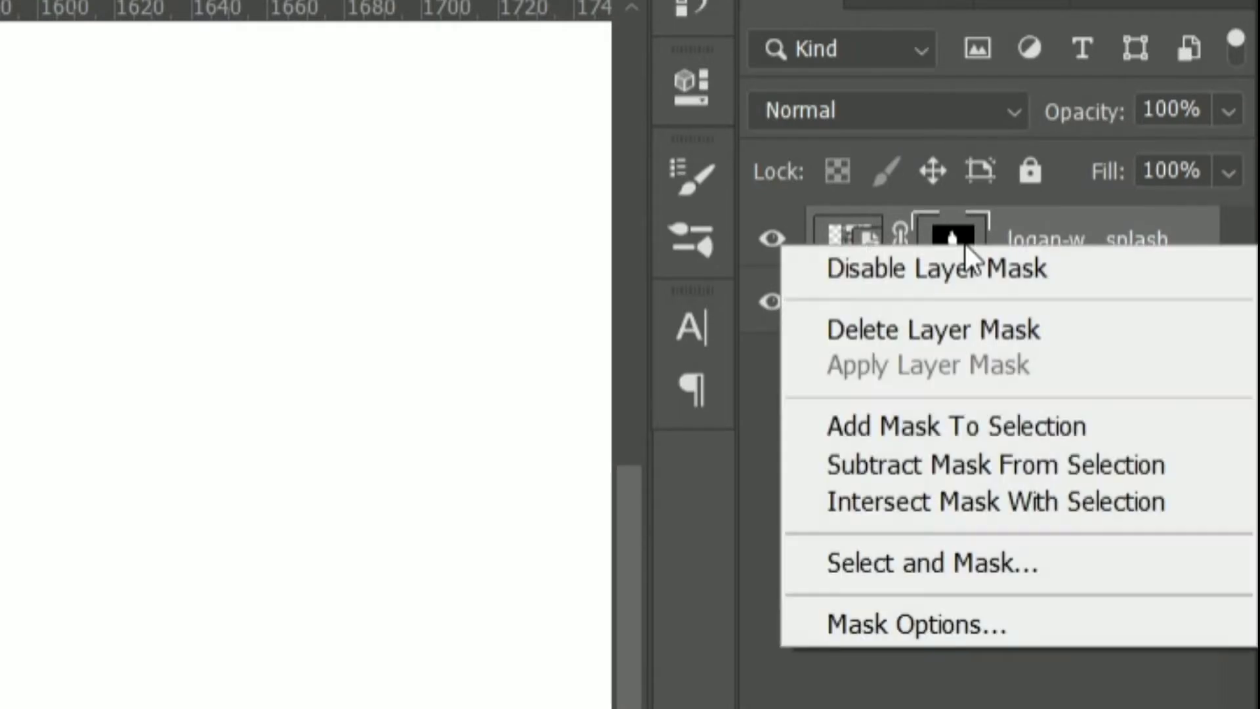
{"action": "left_click", "coordinate": [1038, 566]}
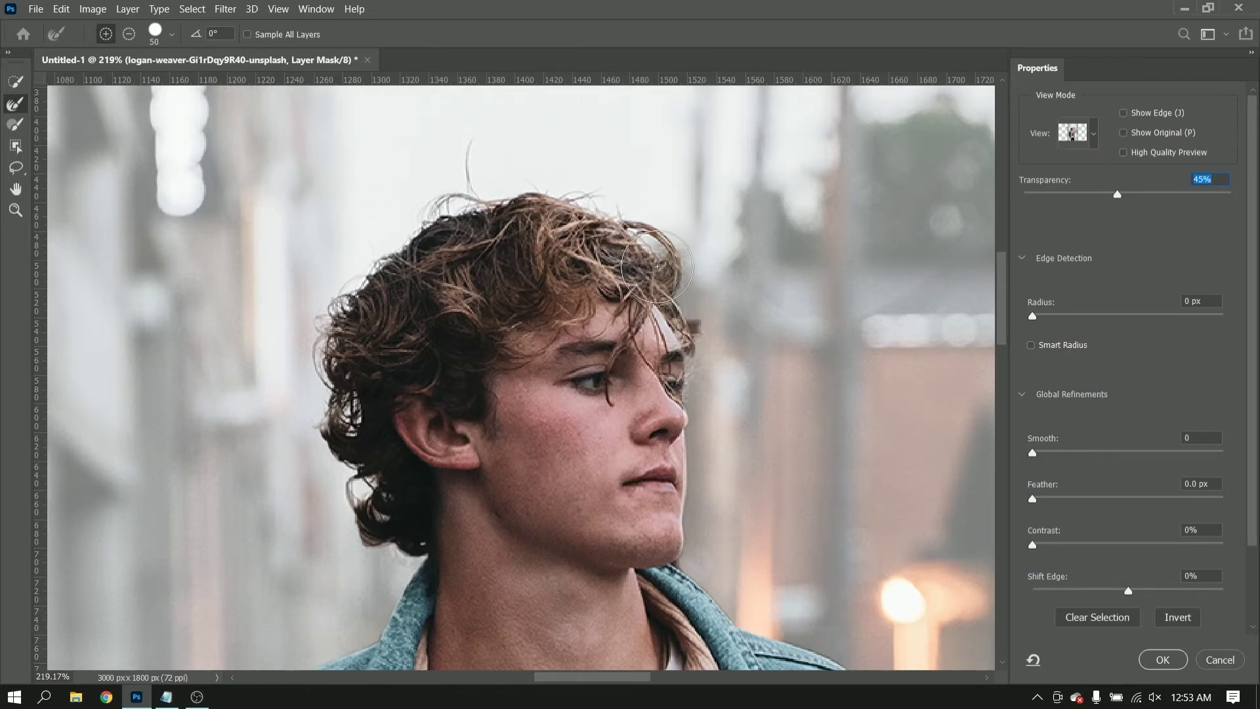
{"action": "key", "text": "bracketleft"}
{"action": "left_click_drag", "start_coordinate": [639, 237], "coordinate": [663, 271]}
{"action": "mouse_move", "coordinate": [664, 271]}
{"action": "left_mouse_down"}
{"action": "mouse_move", "coordinate": [551, 202]}
{"action": "mouse_move", "coordinate": [328, 350]}
{"action": "mouse_move", "coordinate": [394, 524]}
{"action": "left_mouse_up"}
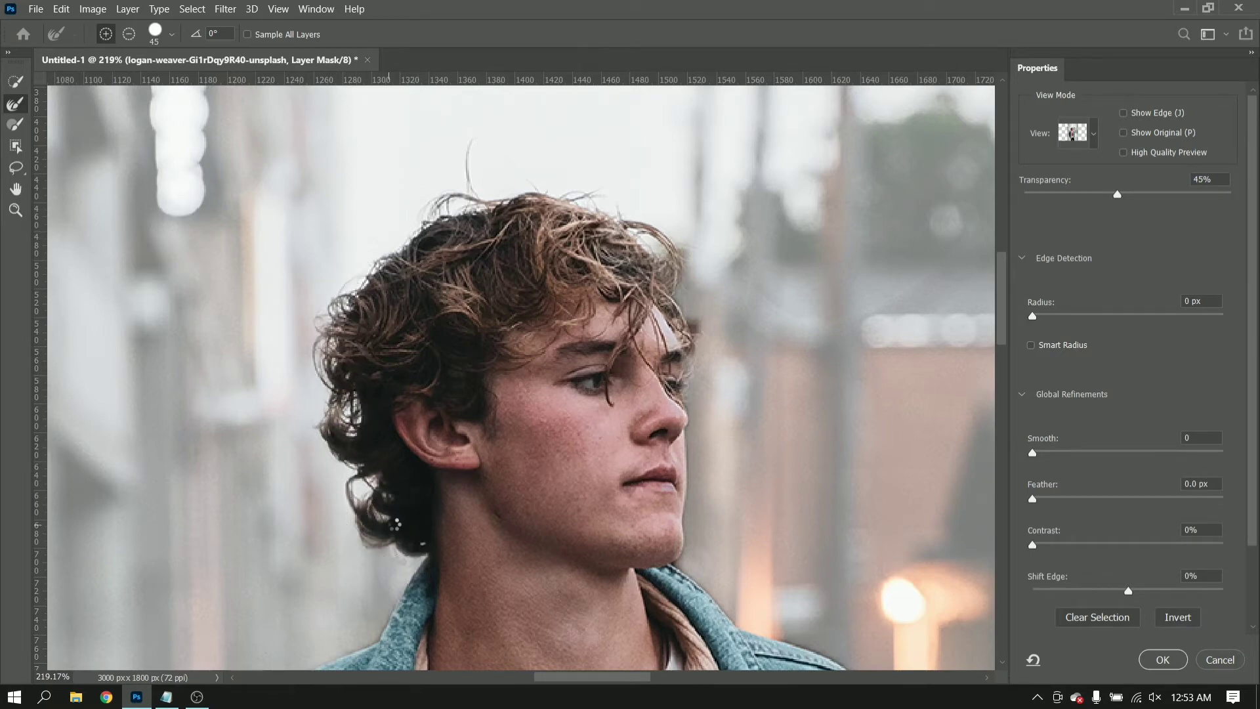
{"action": "left_click", "coordinate": [1163, 660]}
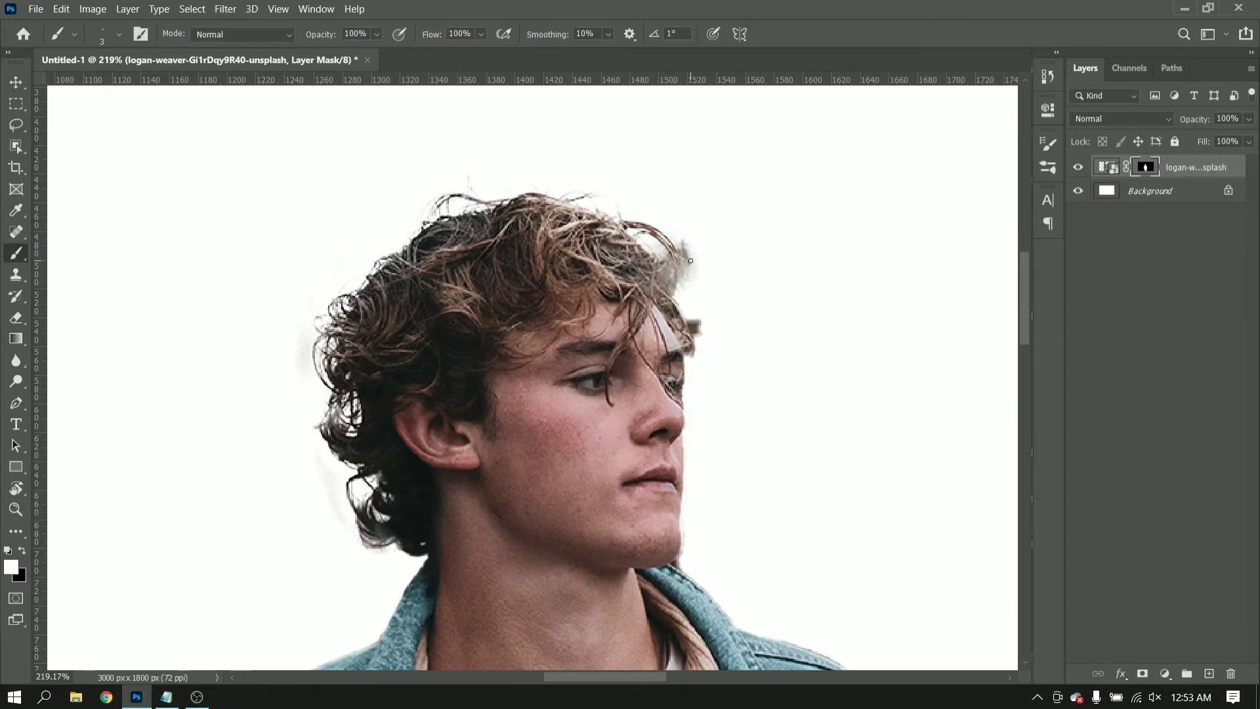
Paint black on the mask to remove the grey fringe at the hair's edge
{"action": "key", "text": "x"}
{"action": "scroll", "coordinate": [677, 237], "scroll_direction": "up", "scroll_amount": 1}
{"action": "scroll", "coordinate": [687, 260], "scroll_direction": "up", "scroll_amount": 2}
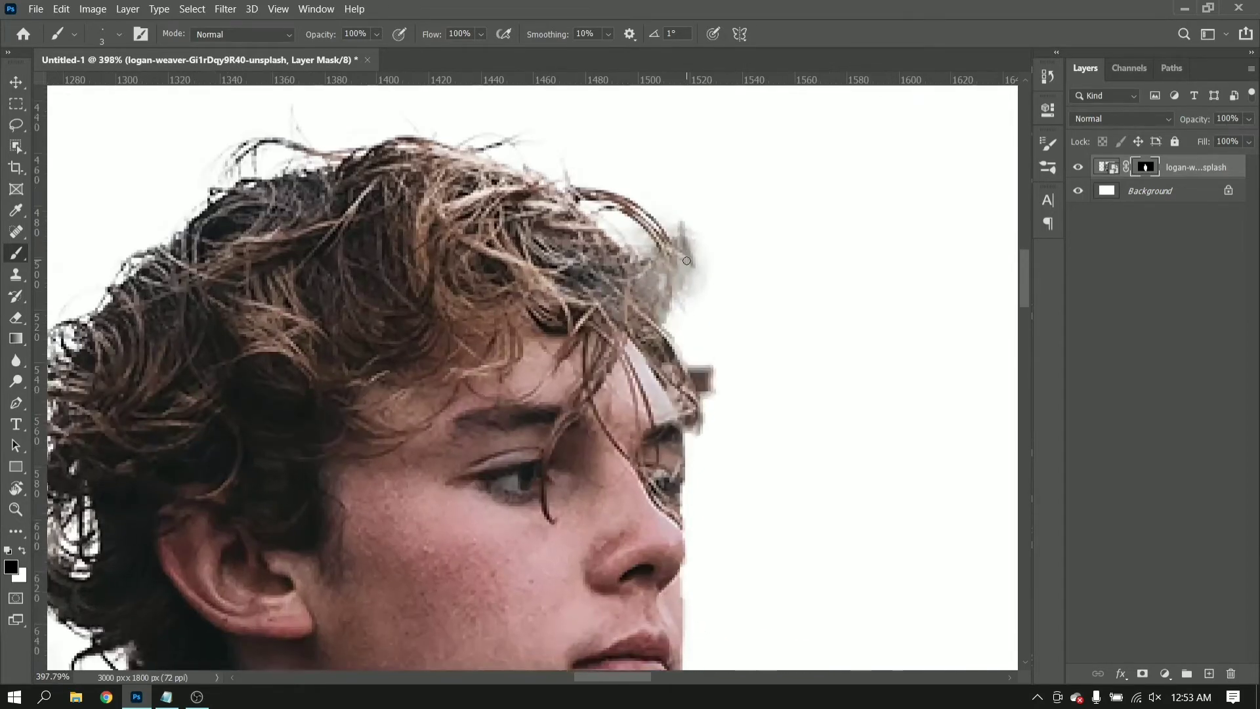
{"action": "mouse_move", "coordinate": [666, 213]}
{"action": "left_mouse_down"}
{"action": "mouse_move", "coordinate": [696, 278]}
{"action": "mouse_move", "coordinate": [703, 254]}
{"action": "left_mouse_up"}
Mask out the stray grey hair strands beside the forehead and face
{"action": "scroll", "coordinate": [715, 360], "scroll_direction": "down", "scroll_amount": 5}
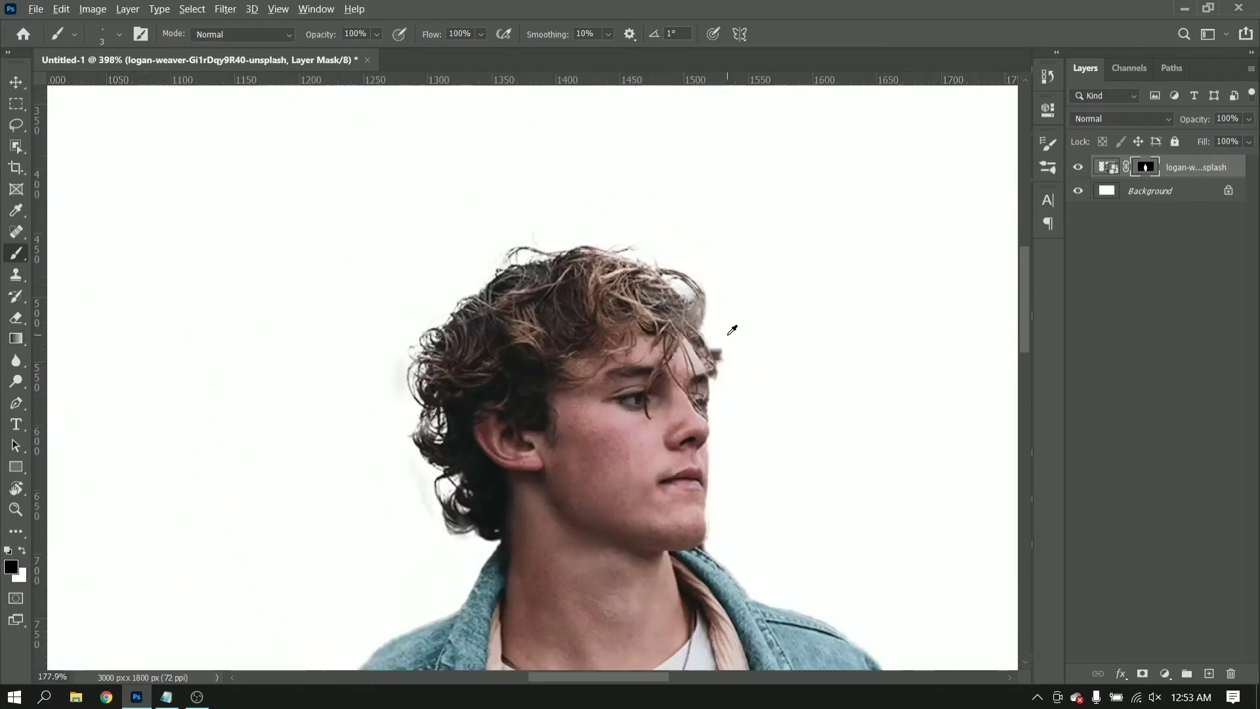
{"action": "scroll", "coordinate": [722, 341], "scroll_direction": "up", "scroll_amount": 1}
{"action": "scroll", "coordinate": [729, 394], "scroll_direction": "up", "scroll_amount": 5}
{"action": "left_click_drag", "start_coordinate": [736, 459], "coordinate": [733, 425]}
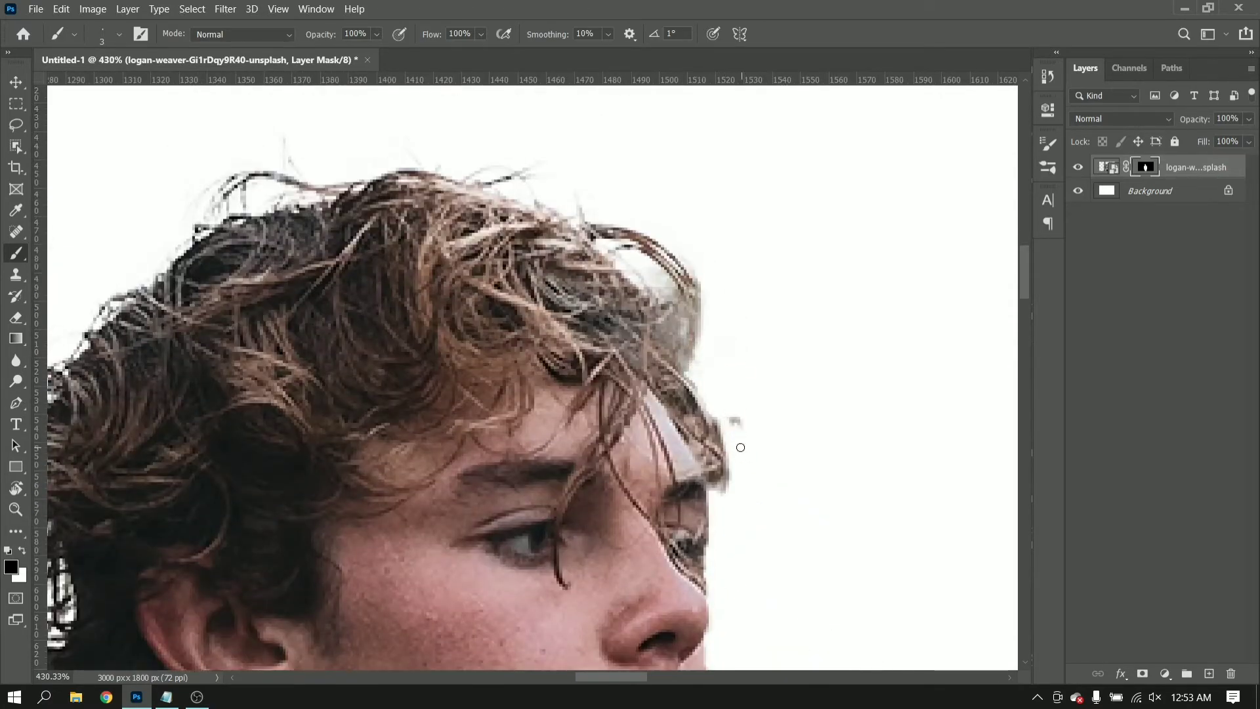
{"action": "scroll", "coordinate": [738, 378], "scroll_direction": "down", "scroll_amount": 5}
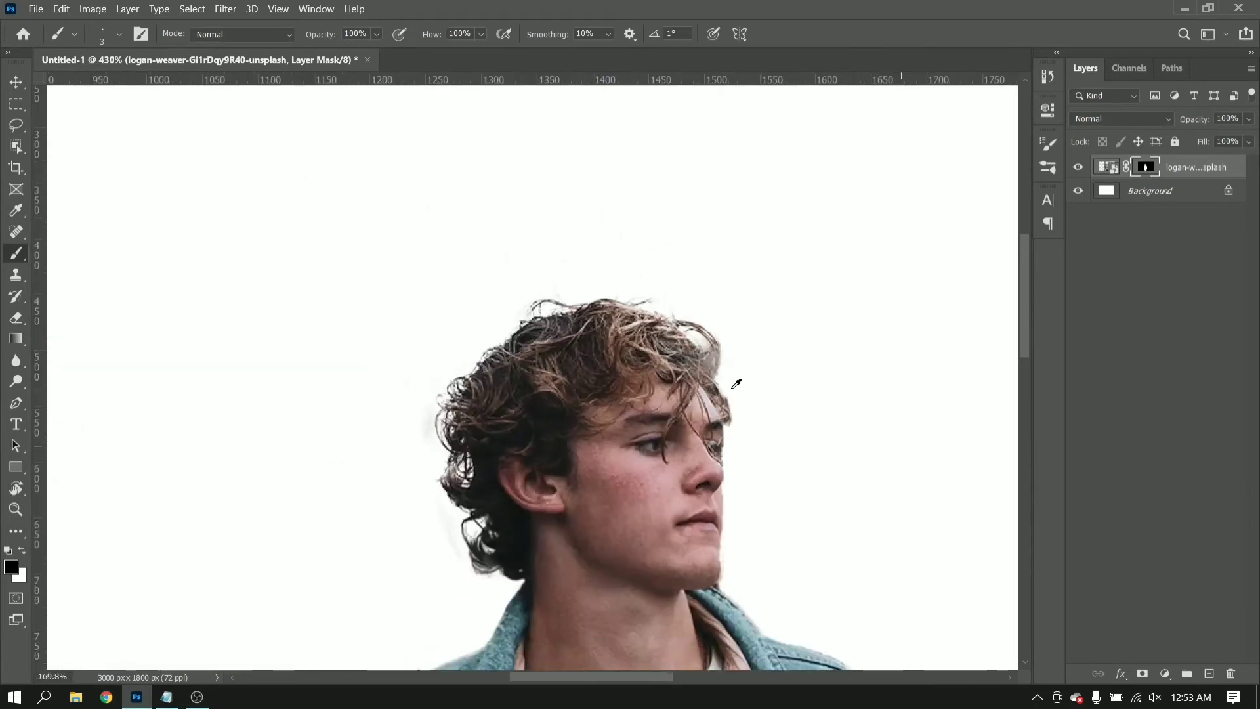
{"action": "scroll", "coordinate": [737, 380], "scroll_direction": "down", "scroll_amount": 3}
{"action": "scroll", "coordinate": [737, 380], "scroll_direction": "down", "scroll_amount": 3}
{"action": "scroll", "coordinate": [533, 415], "scroll_direction": "down", "scroll_amount": 2}
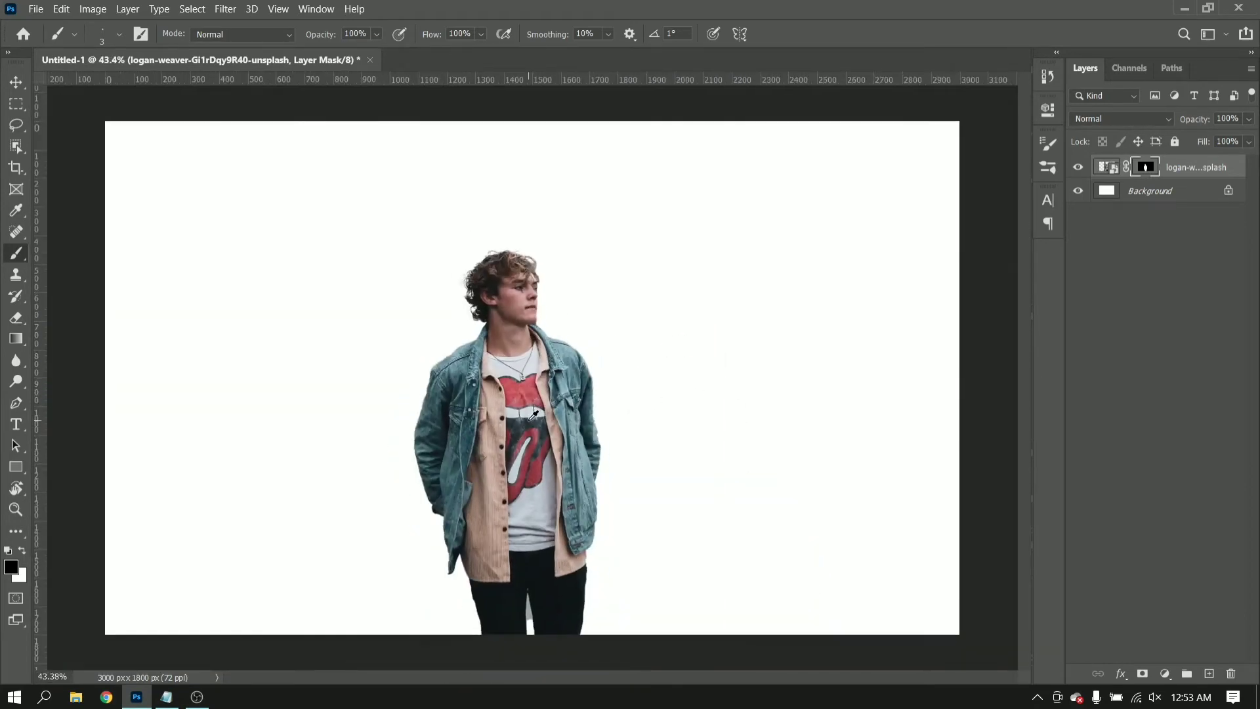
{"action": "scroll", "coordinate": [533, 415], "scroll_direction": "up", "scroll_amount": 1}
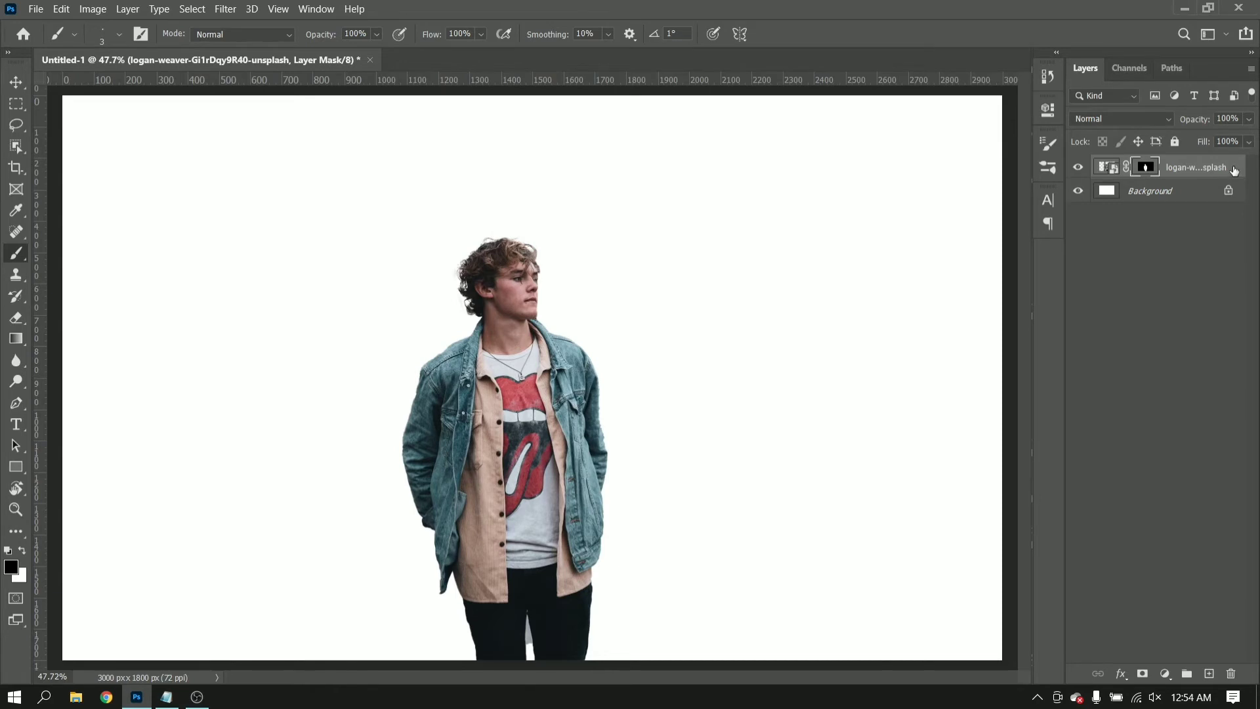
Scale the cut-out man to about 144%, snapped slightly right of centre, jacket running off the bottom
{"action": "key", "text": "ctrl+t"}
{"action": "left_click_drag", "start_coordinate": [519, 392], "coordinate": [698, 394]}
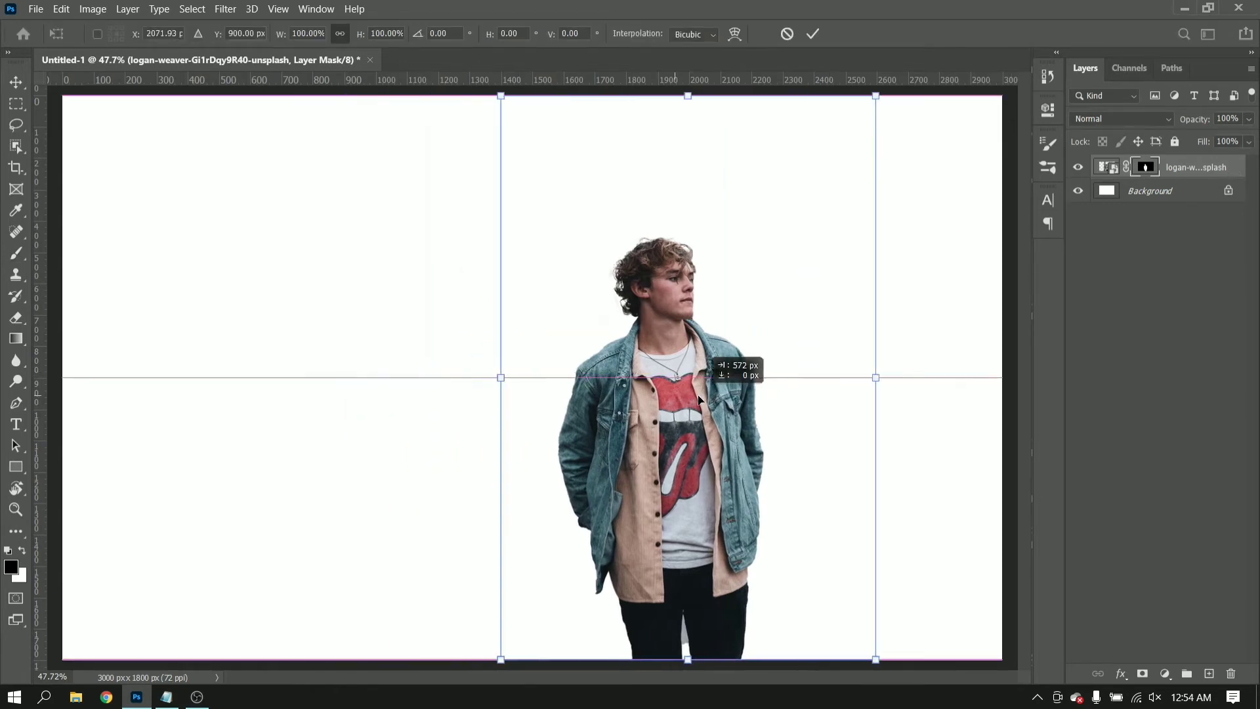
{"action": "scroll", "coordinate": [628, 416], "scroll_direction": "down", "scroll_amount": 5}
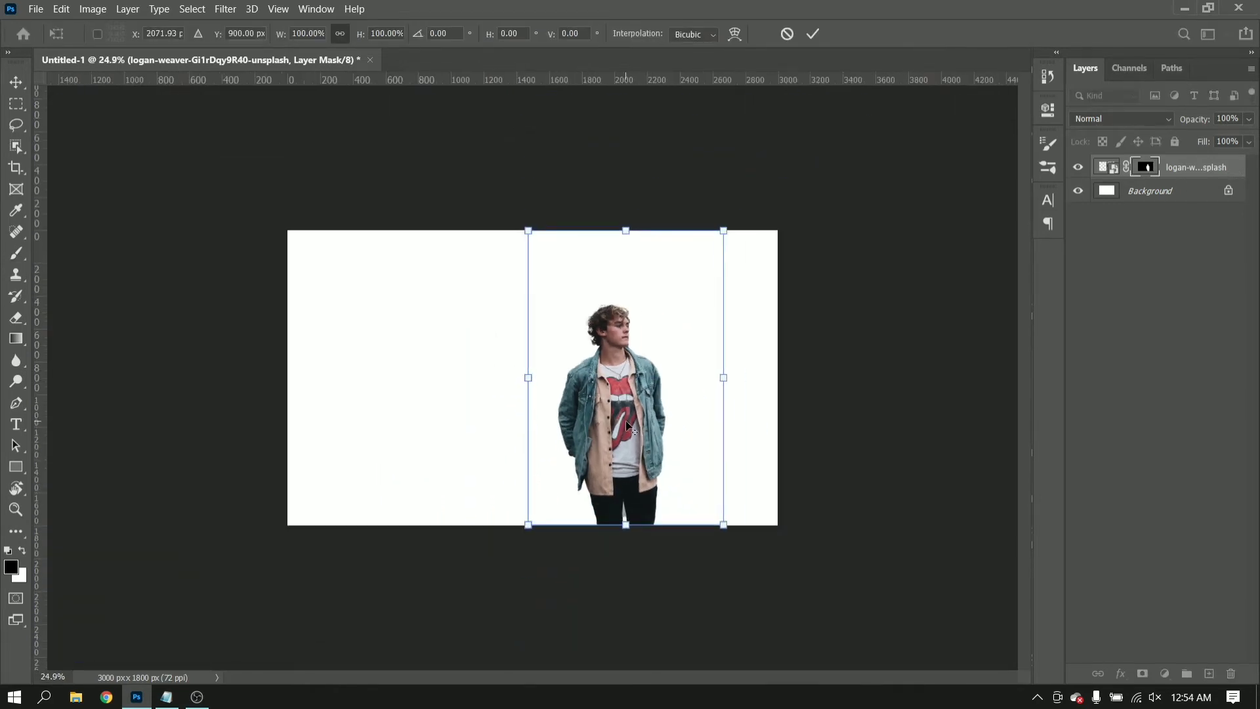
{"action": "left_click_drag", "start_coordinate": [723, 524], "coordinate": [813, 659]}
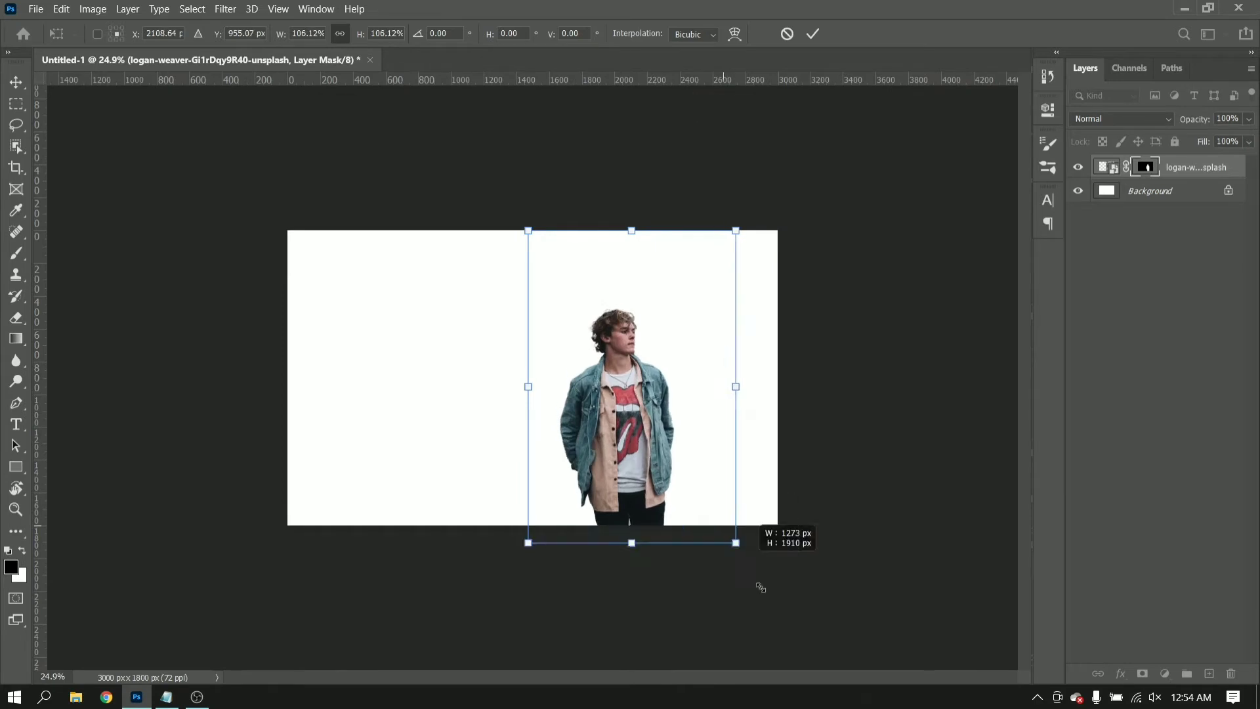
{"action": "left_click_drag", "start_coordinate": [714, 554], "coordinate": [695, 528]}
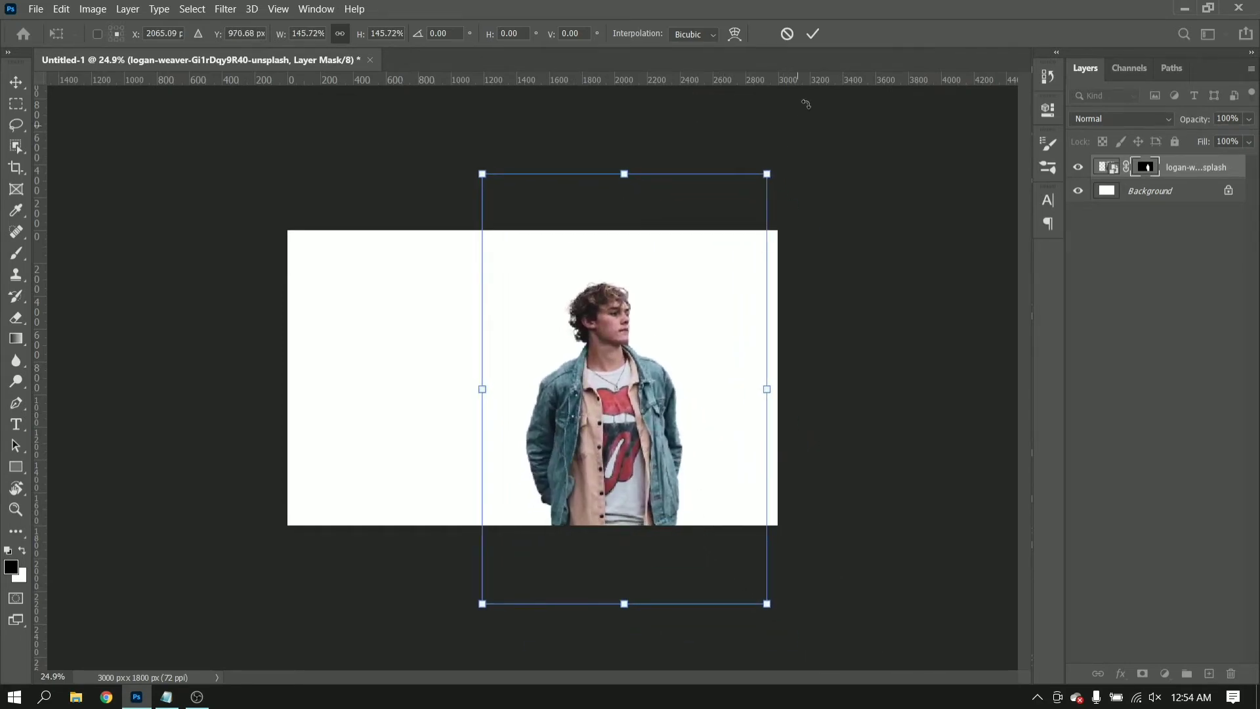
{"action": "left_click_drag", "start_coordinate": [643, 452], "coordinate": [639, 451]}
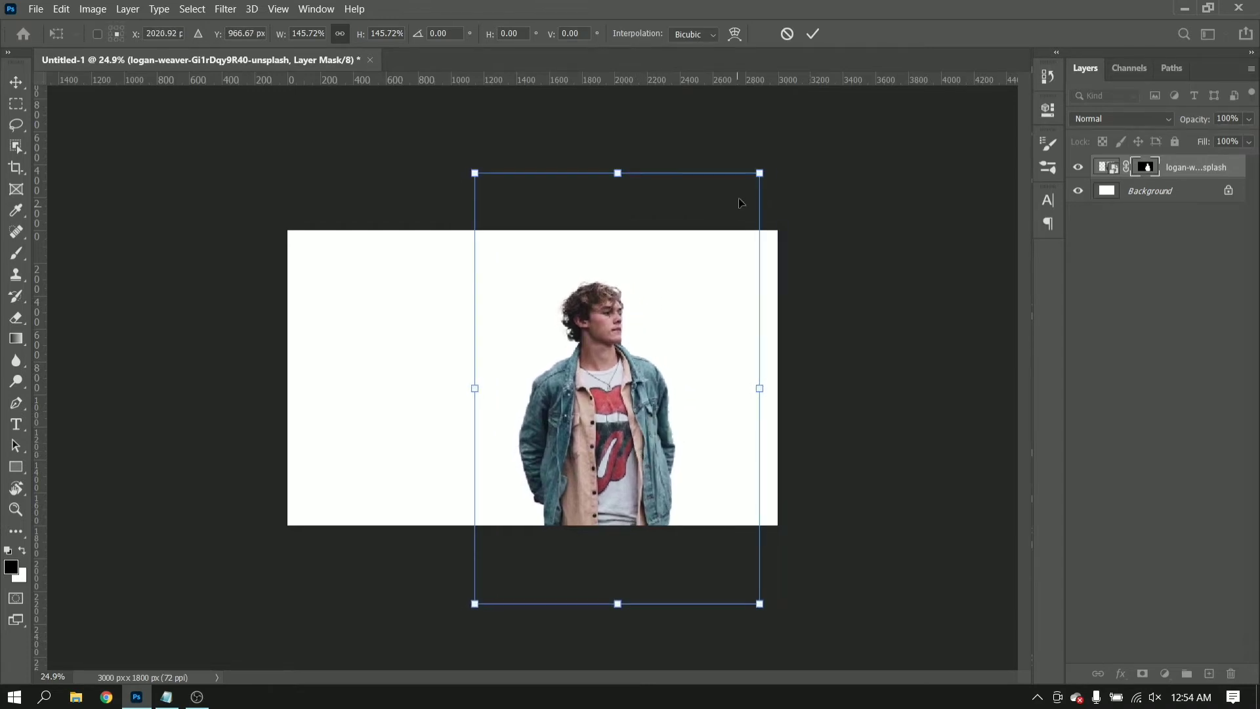
{"action": "left_click_drag", "start_coordinate": [759, 173], "coordinate": [756, 178]}
{"action": "left_click_drag", "start_coordinate": [659, 337], "coordinate": [658, 322]}
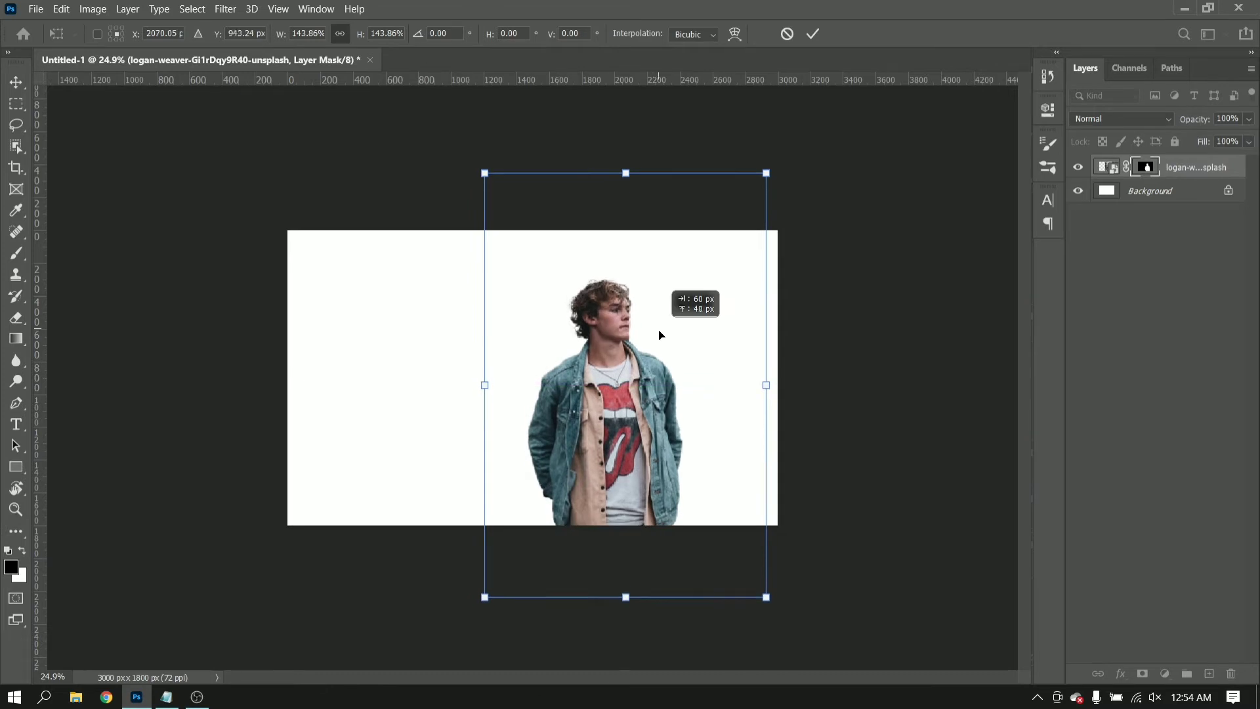
{"action": "left_click", "coordinate": [812, 36]}
Add the text 'FATION' near the top left of the canvas
{"action": "key", "text": "b"}
{"action": "scroll", "coordinate": [551, 452], "scroll_direction": "up", "scroll_amount": 3, "text": "alt"}
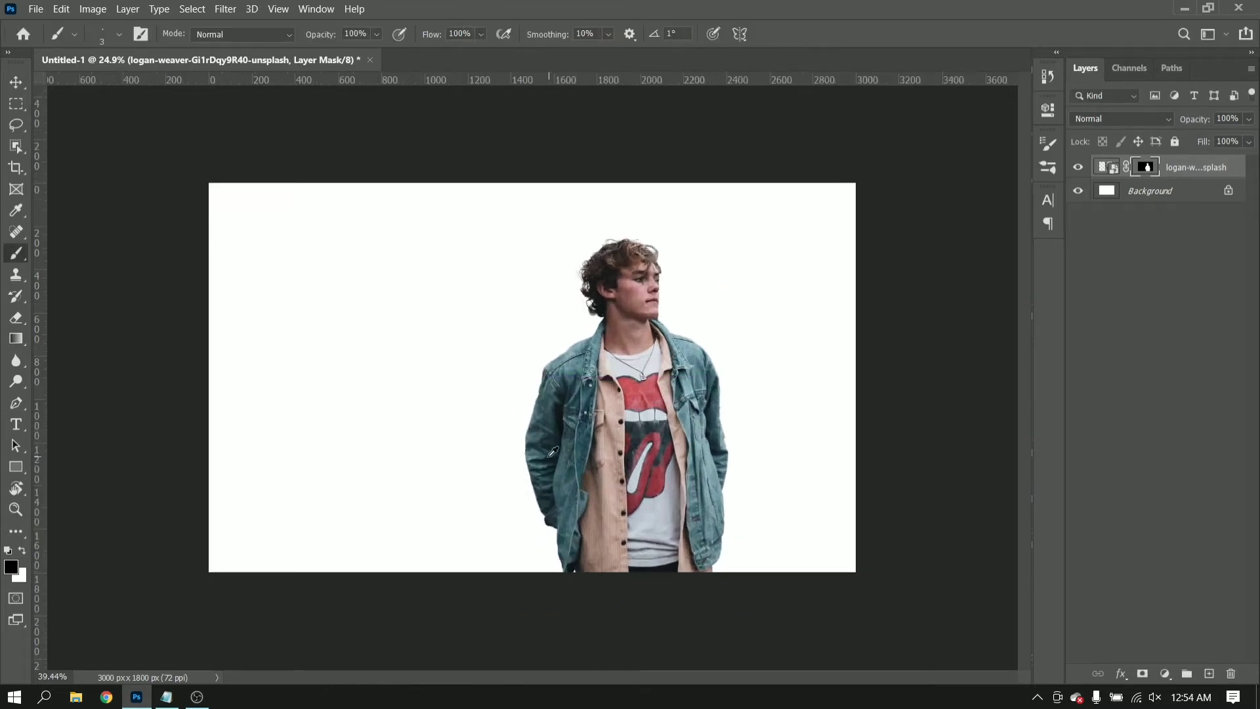
{"action": "scroll", "coordinate": [547, 456], "scroll_direction": "up", "scroll_amount": 2, "text": "alt"}
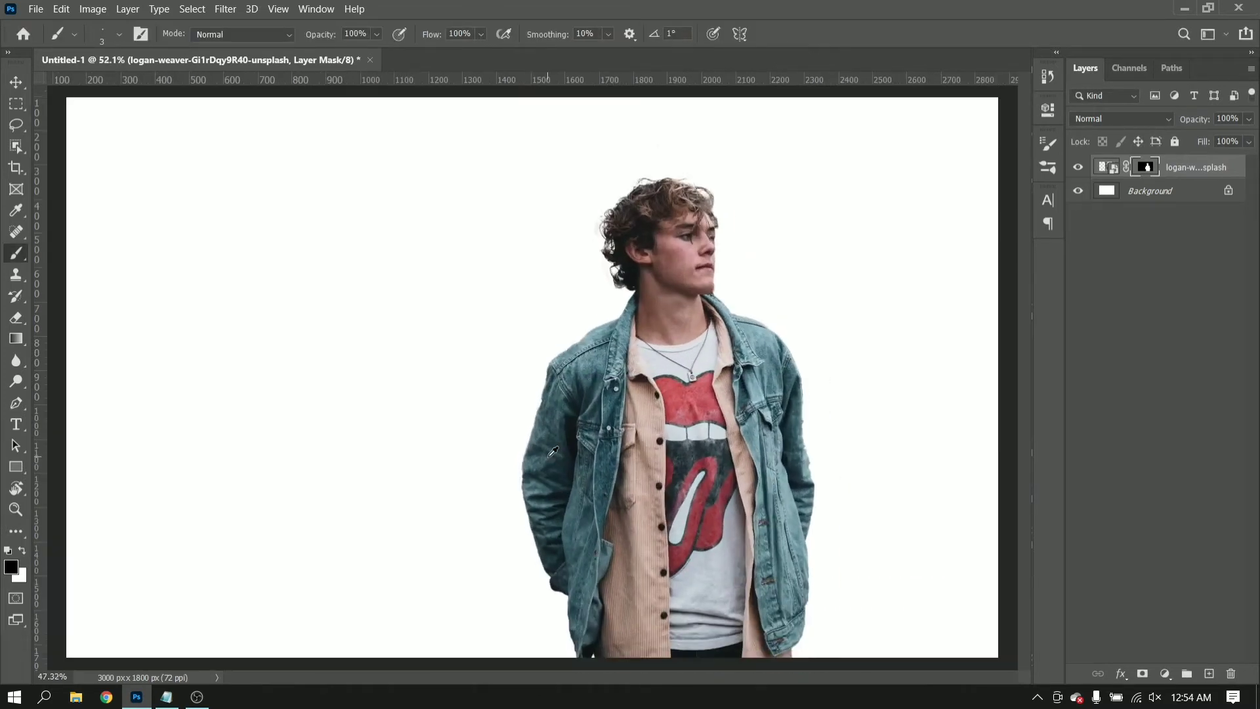
{"action": "left_click", "coordinate": [15, 424]}
{"action": "left_click", "coordinate": [314, 195]}
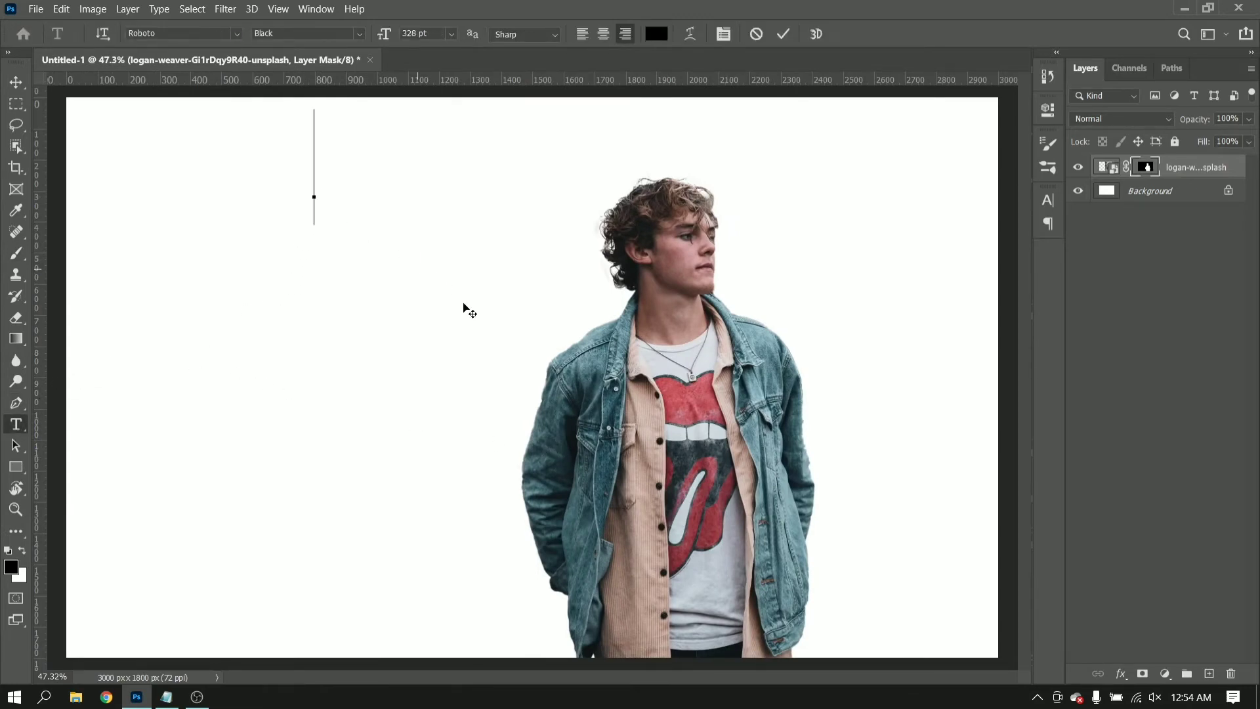
{"action": "type", "text": "f"}
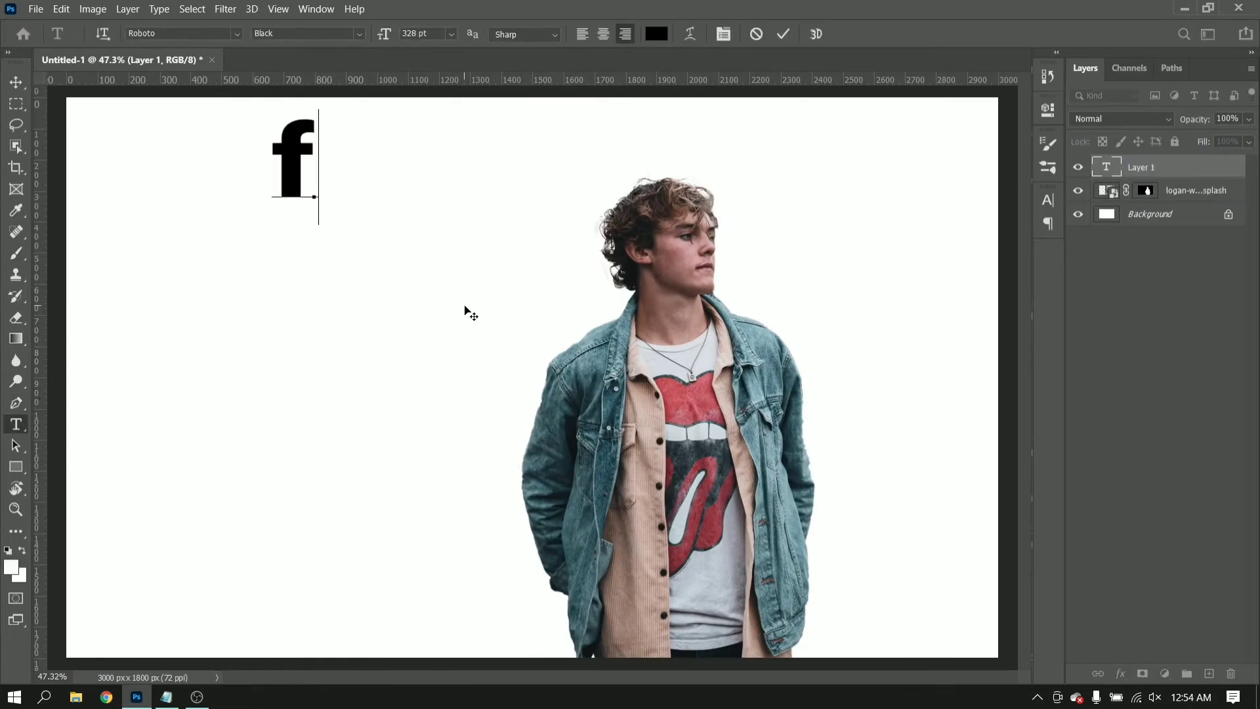
{"action": "key", "text": "BackSpace"}
{"action": "type", "text": "F"}
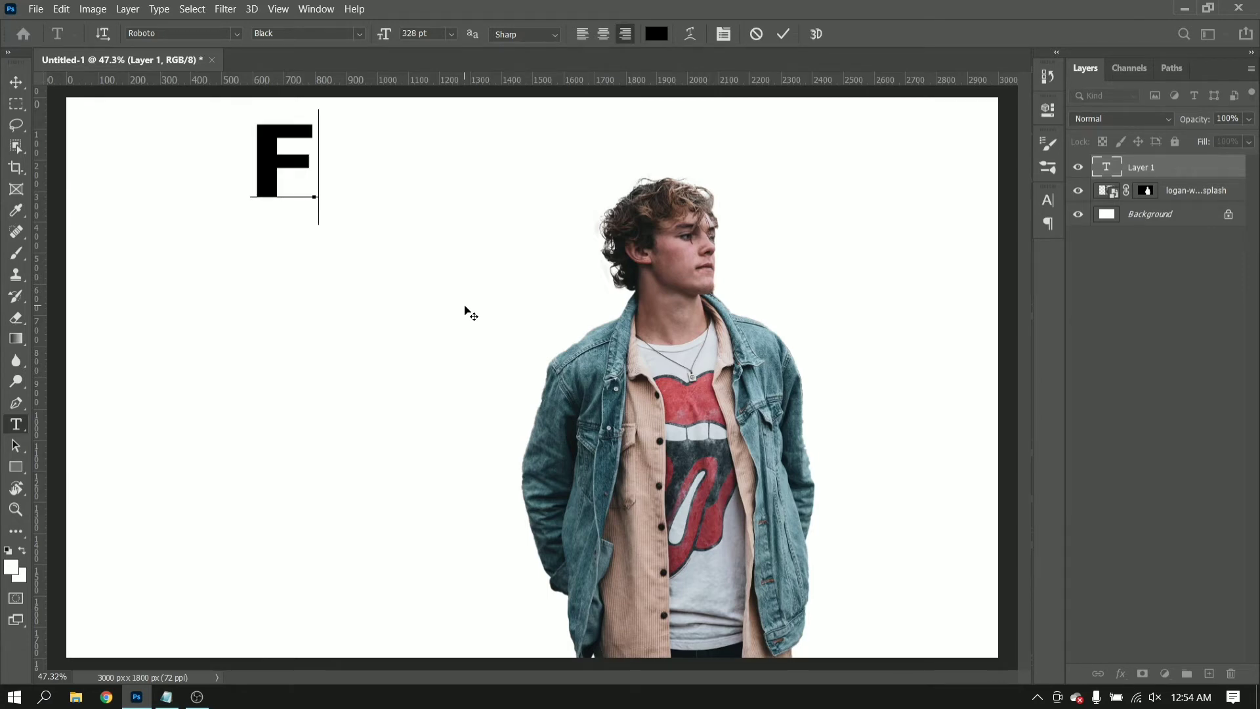
{"action": "type", "text": "ATION"}
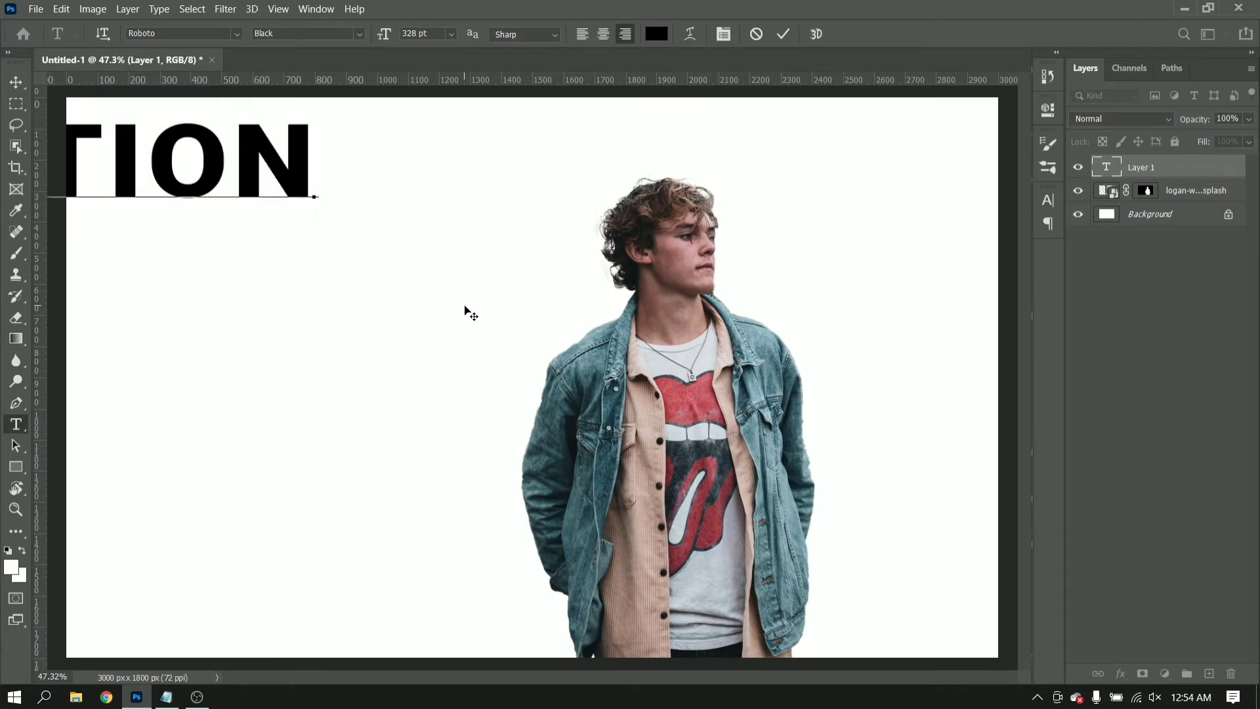
{"action": "left_click_drag", "start_coordinate": [318, 241], "coordinate": [514, 260]}
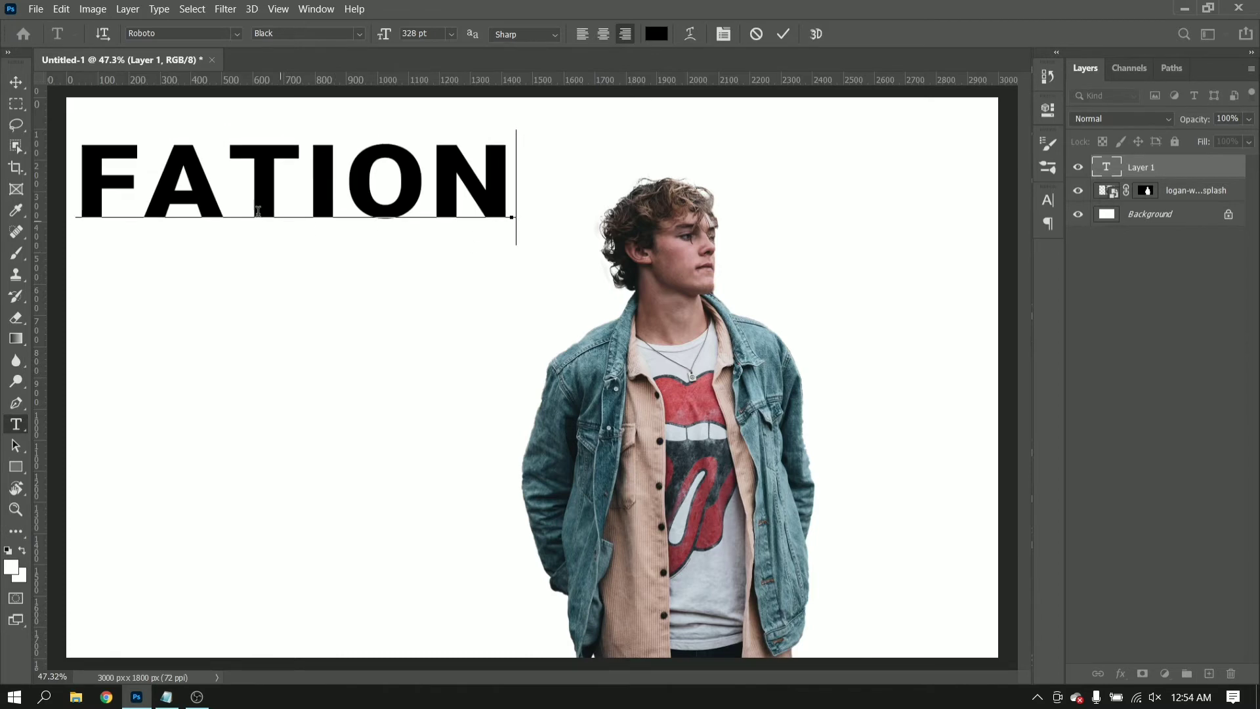
Stack FATION vertically with one letter per line
{"action": "left_click", "coordinate": [160, 189]}
{"action": "key", "text": "Return"}
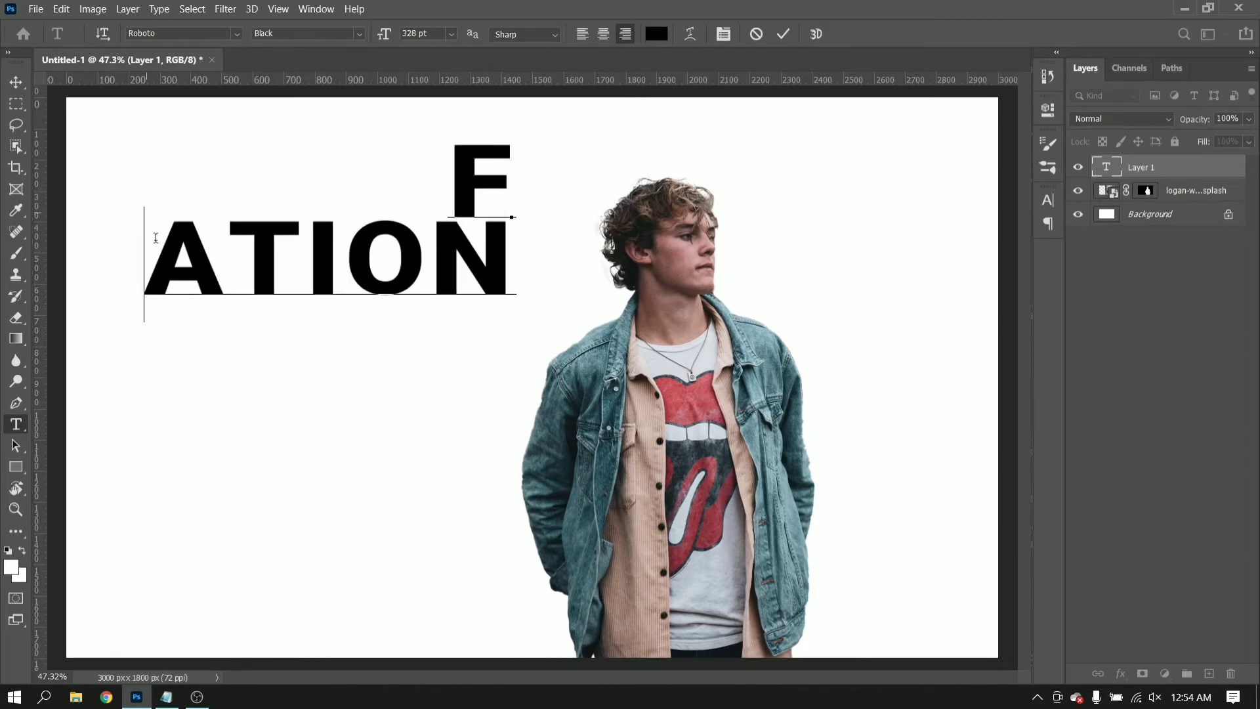
{"action": "left_click", "coordinate": [220, 257]}
{"action": "key", "text": "Return"}
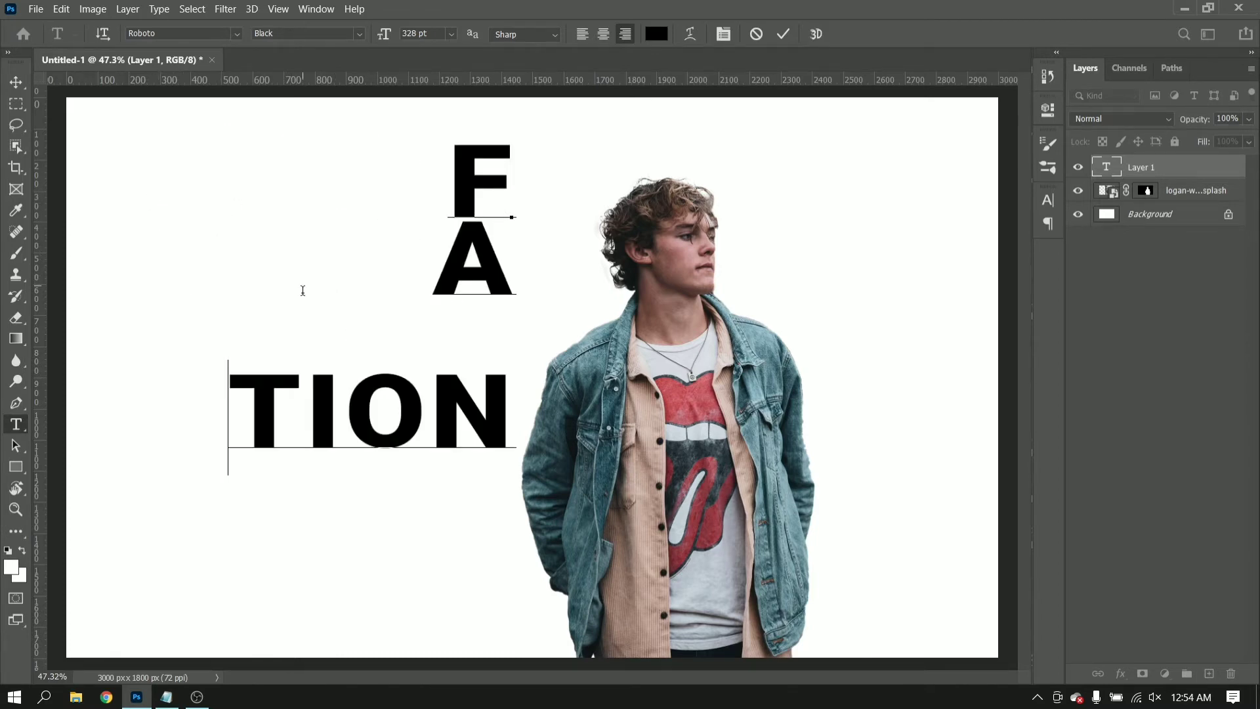
{"action": "key", "text": "BackSpace"}
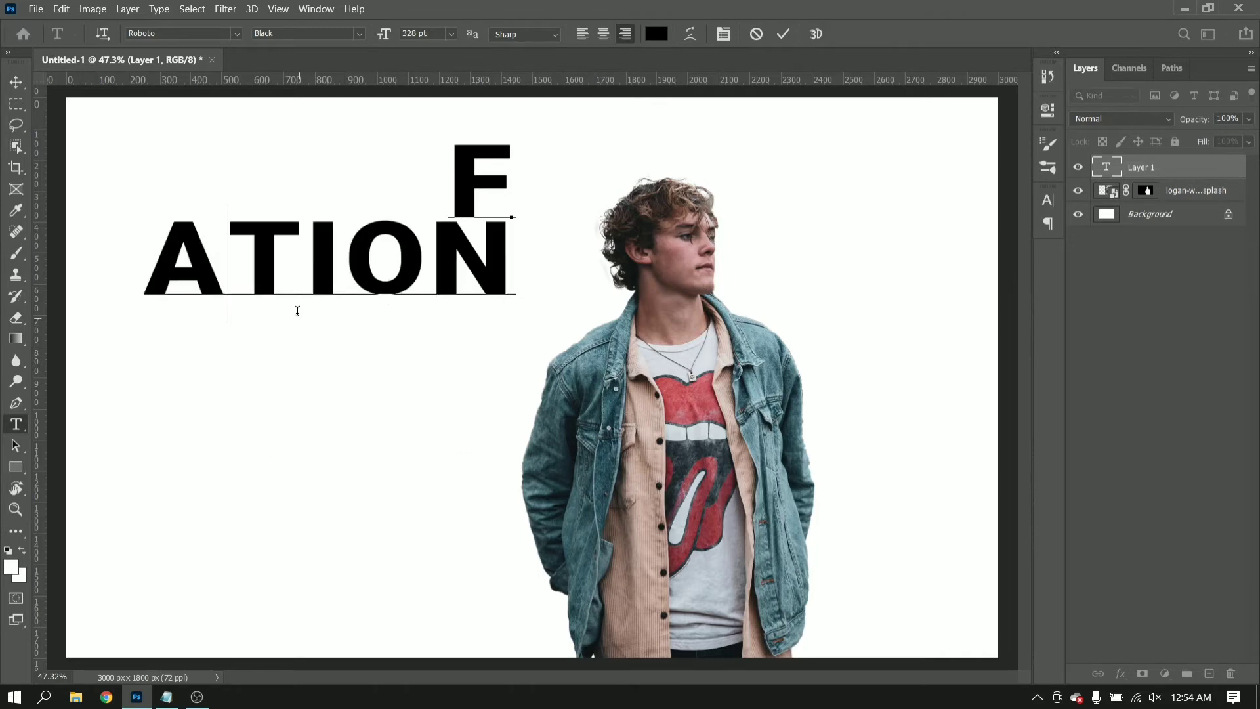
{"action": "key", "text": "Return"}
{"action": "left_click", "coordinate": [290, 319]}
{"action": "key", "text": "Return"}
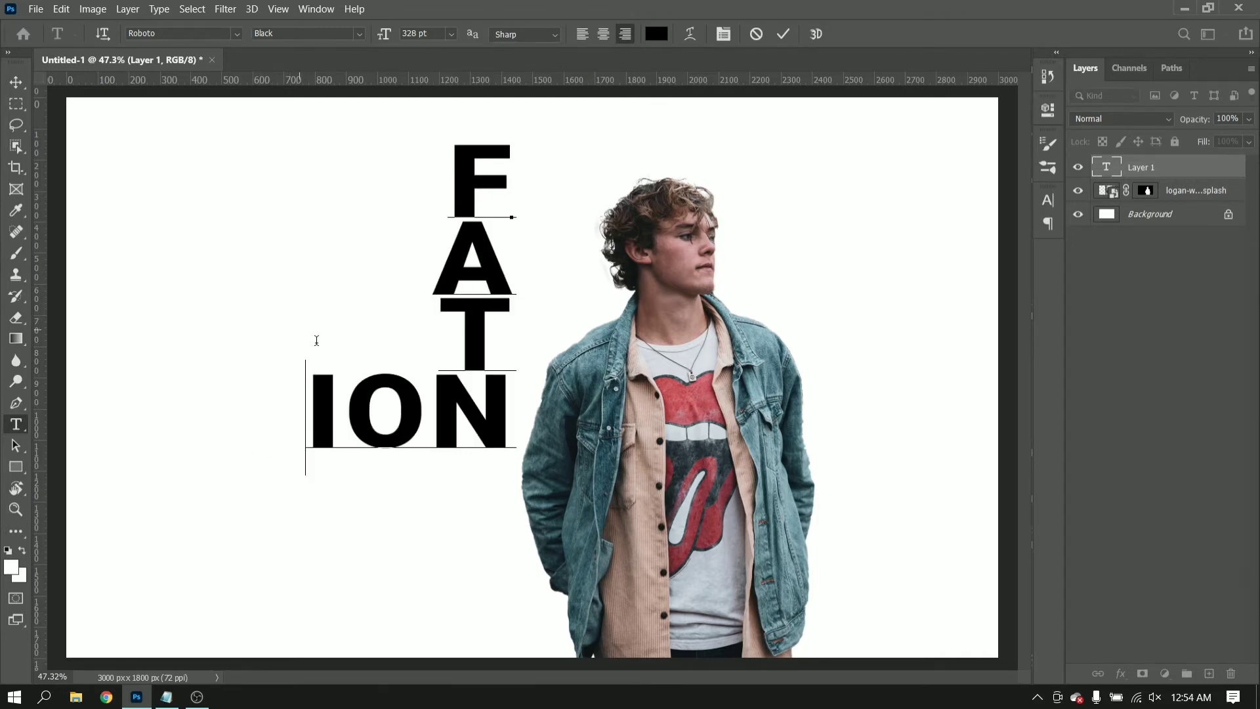
{"action": "left_click", "coordinate": [363, 394]}
{"action": "key", "text": "Return"}
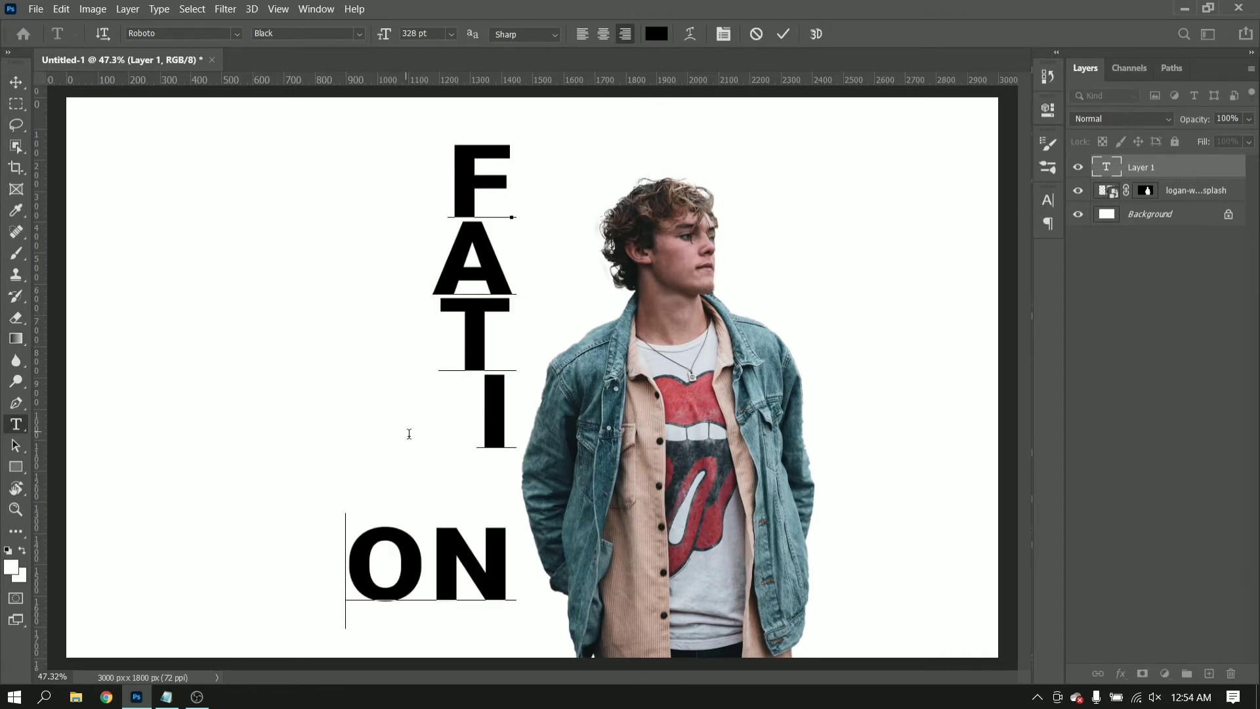
{"action": "left_click", "coordinate": [430, 518]}
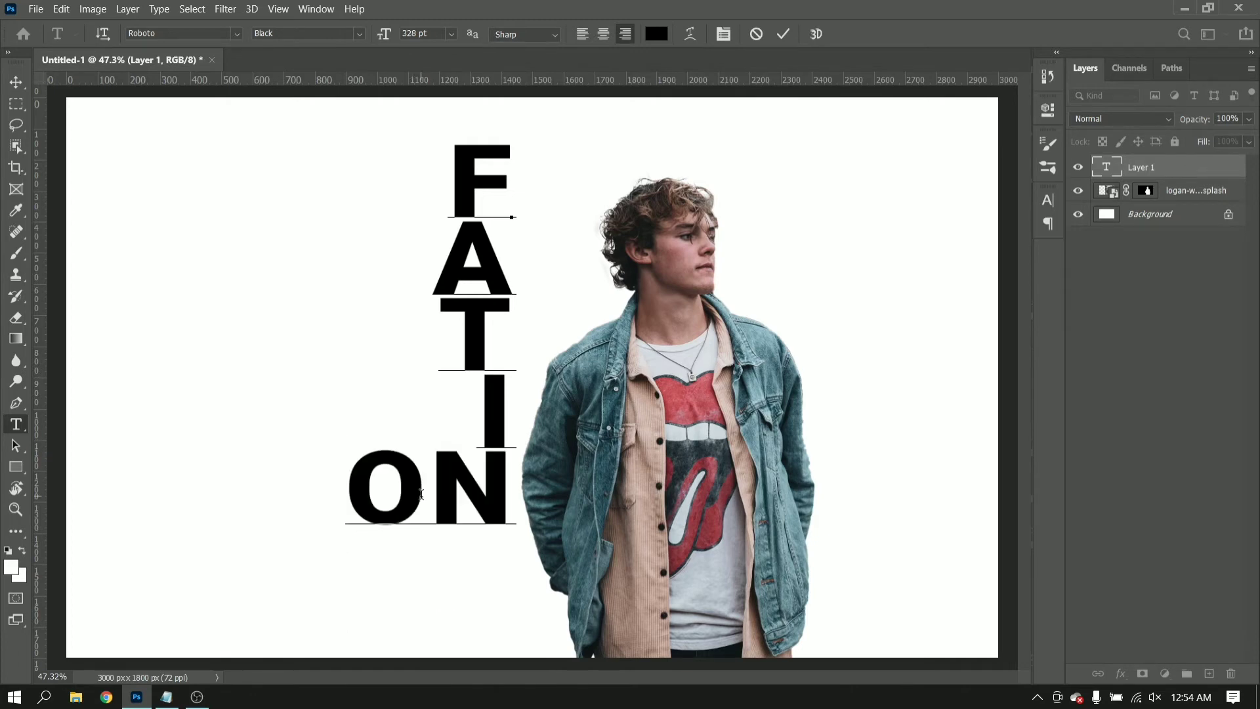
{"action": "key", "text": "Return"}
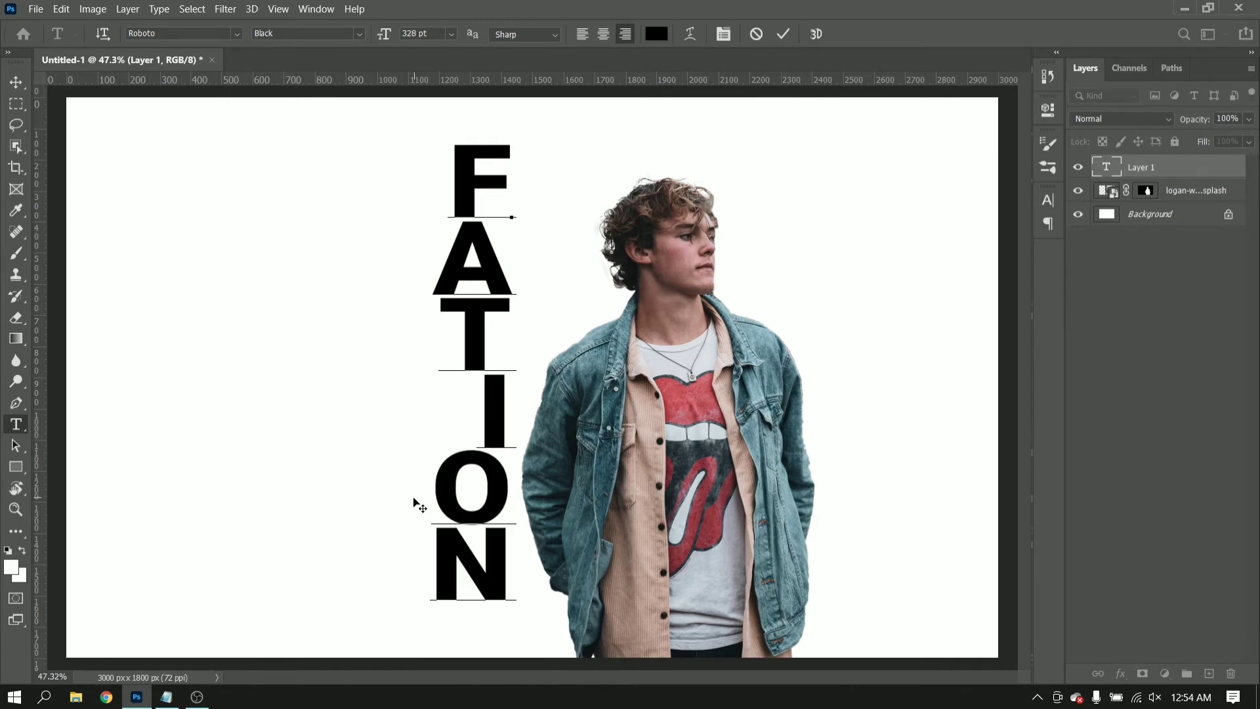
Centre-align the stacked FATION letters and reposition the text over the man
{"action": "left_click", "coordinate": [603, 34]}
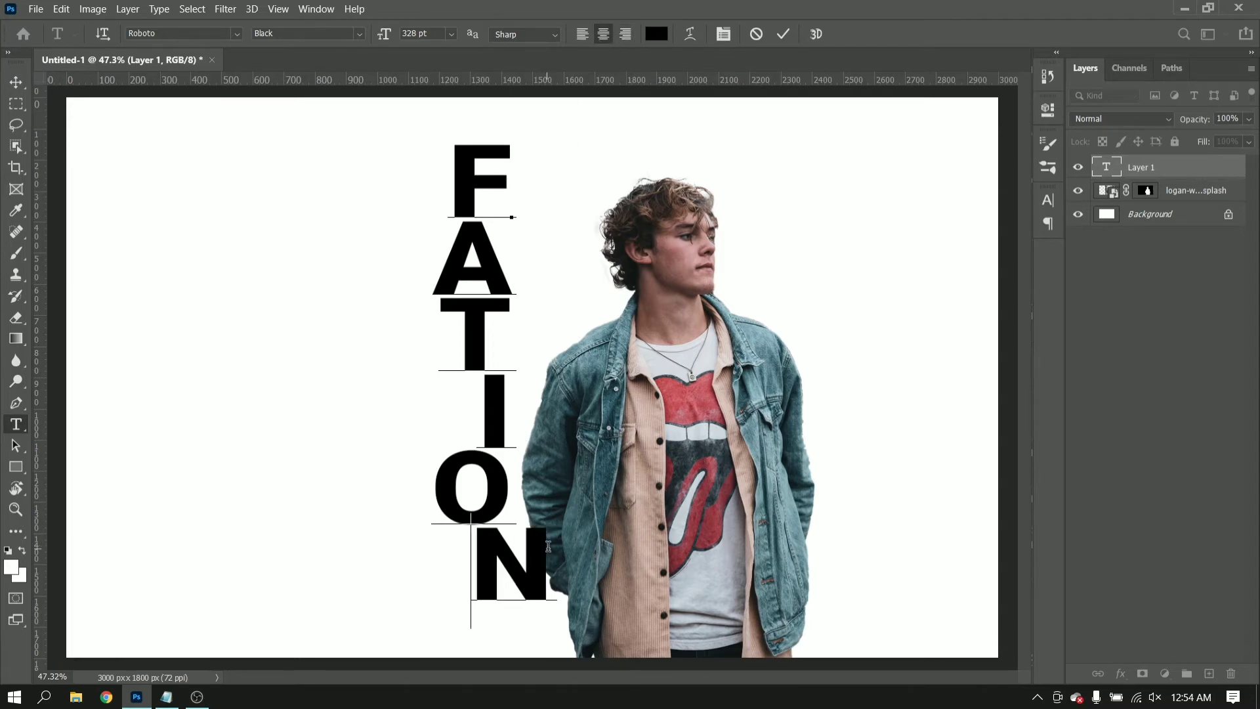
{"action": "left_click_drag", "start_coordinate": [548, 546], "coordinate": [381, 92]}
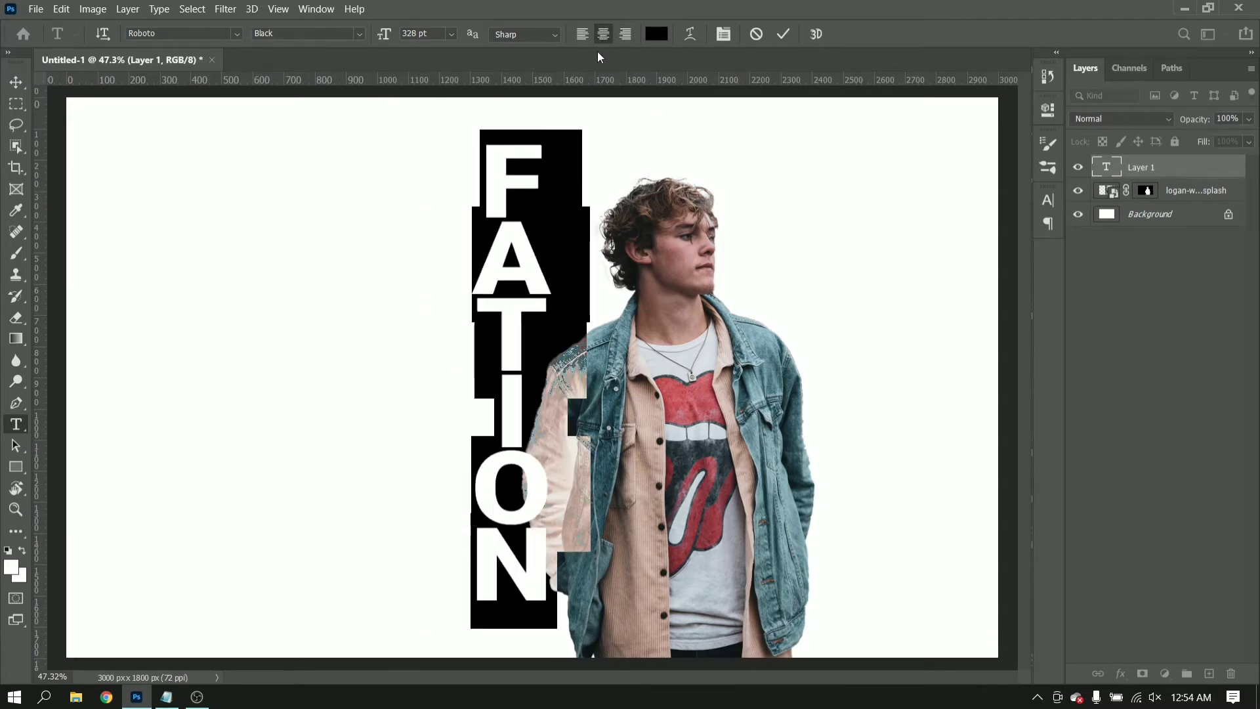
{"action": "left_click", "coordinate": [783, 34]}
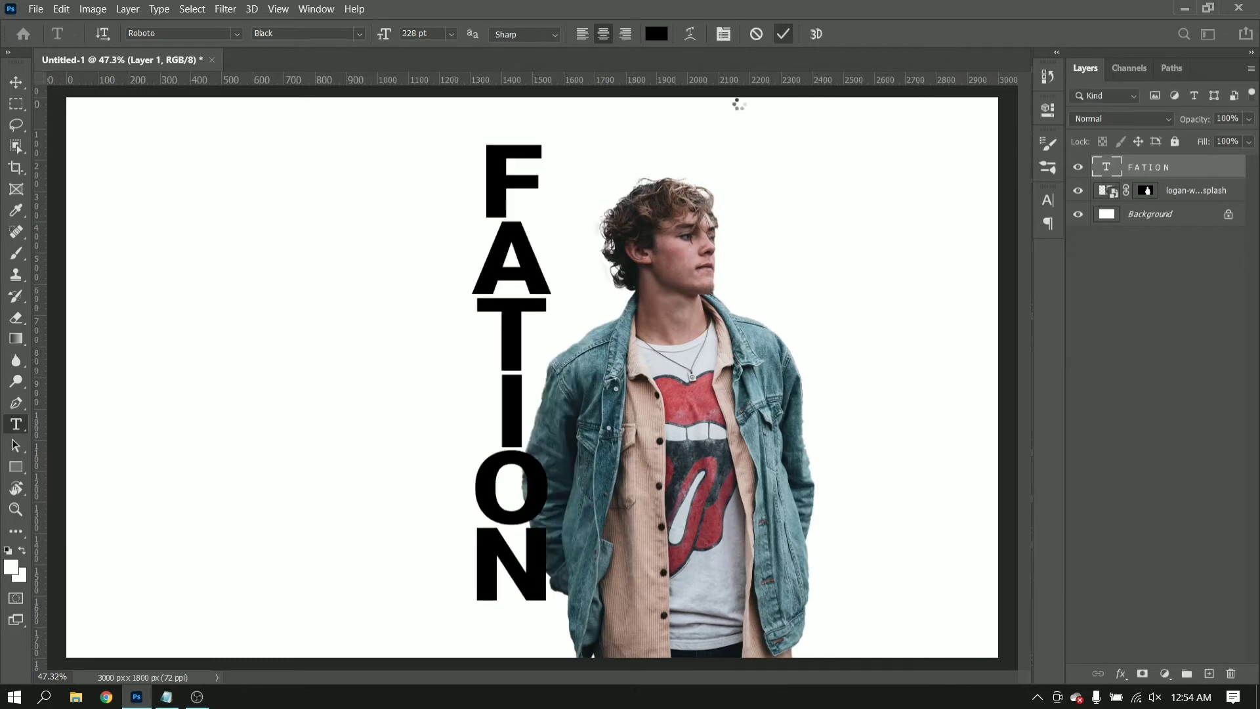
{"action": "key", "text": "ctrl+t"}
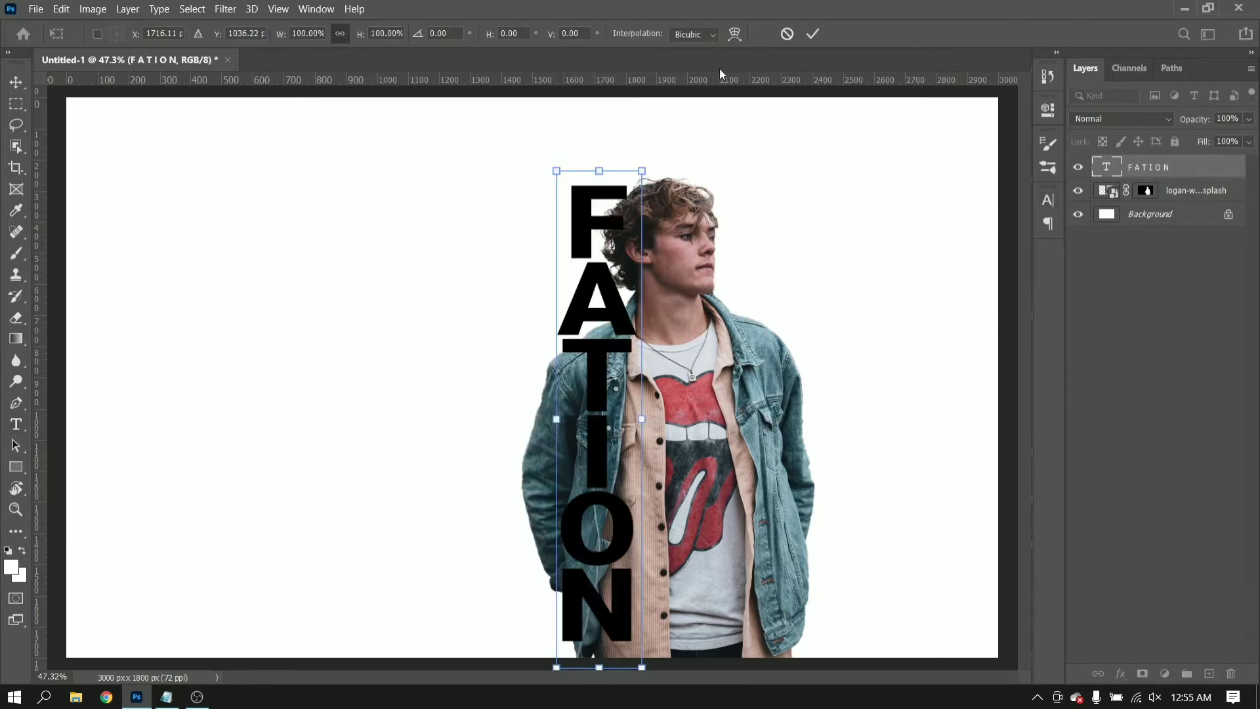
{"action": "left_click", "coordinate": [16, 424]}
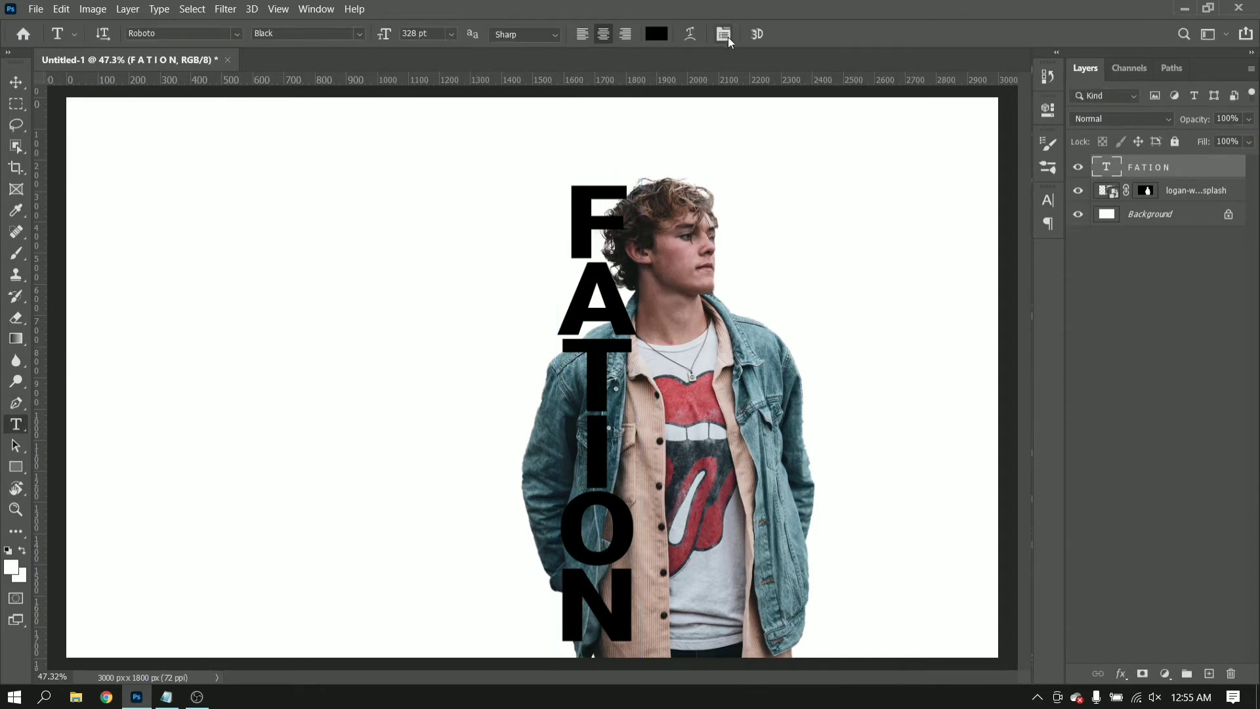
Set FATION to 348 pt font size with 267 pt leading
{"action": "left_click", "coordinate": [723, 35]}
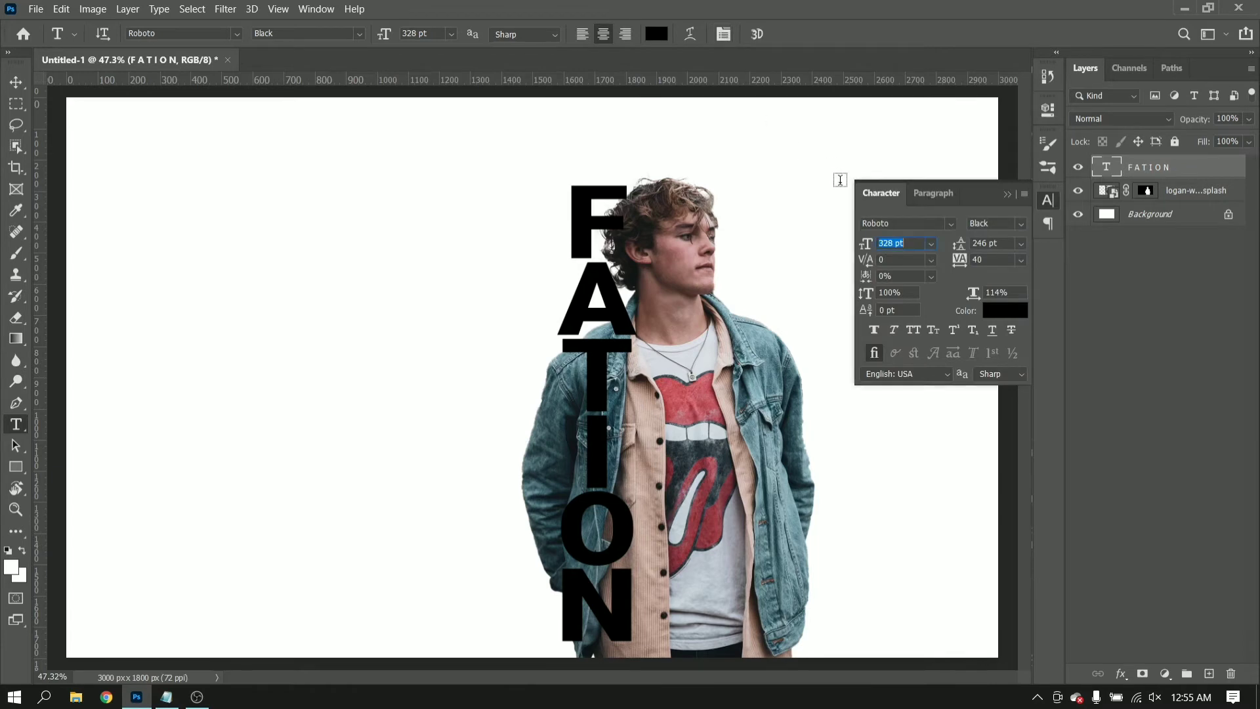
{"action": "left_click_drag", "start_coordinate": [867, 246], "coordinate": [883, 249]}
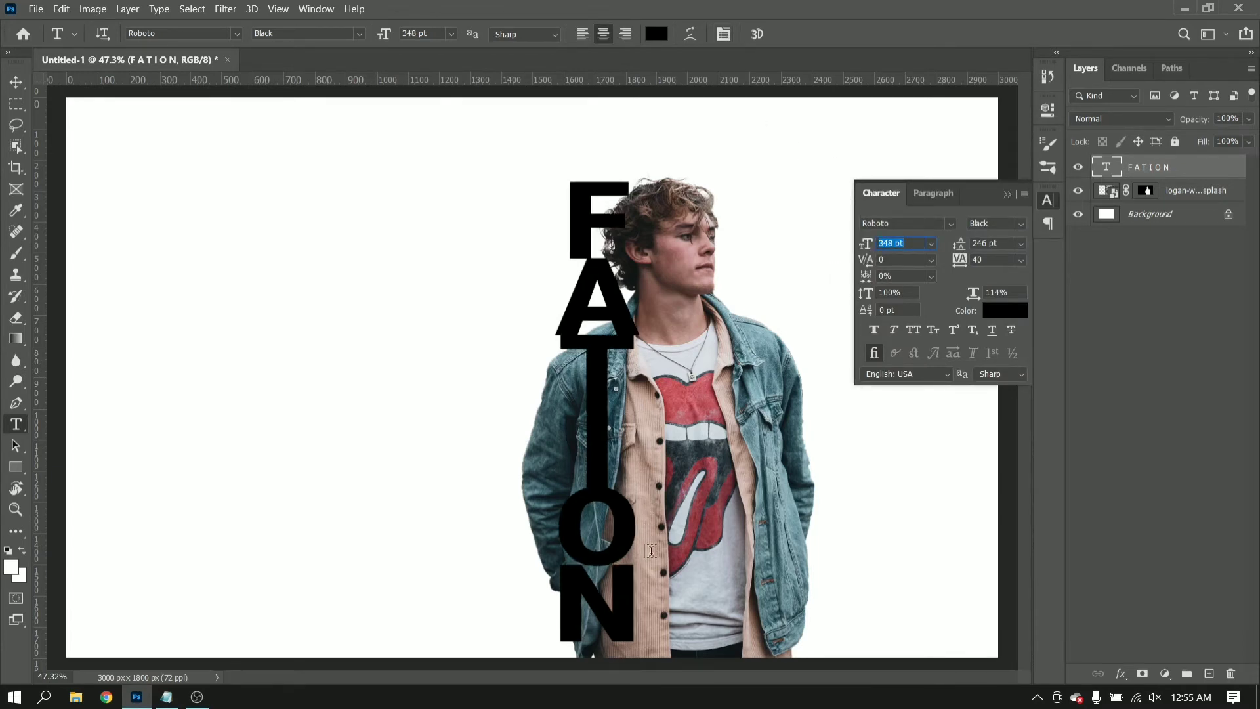
{"action": "left_click_drag", "start_coordinate": [958, 247], "coordinate": [955, 243]}
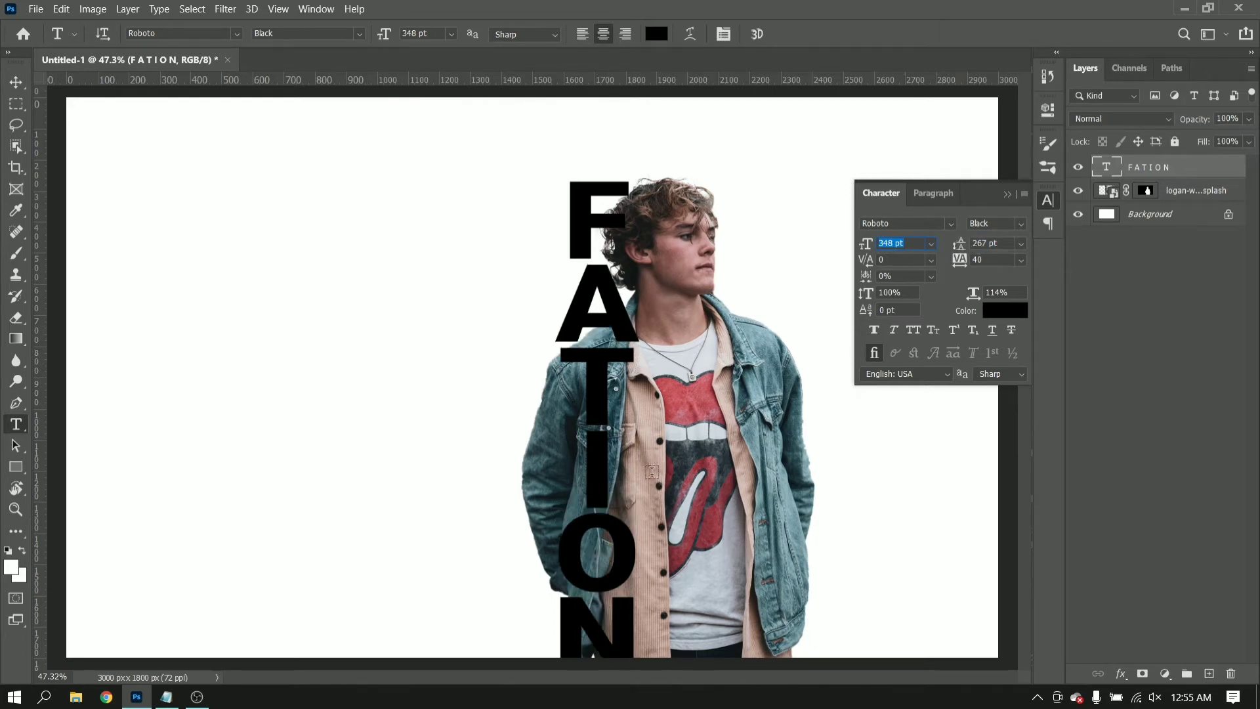
{"action": "left_click", "coordinate": [1048, 200]}
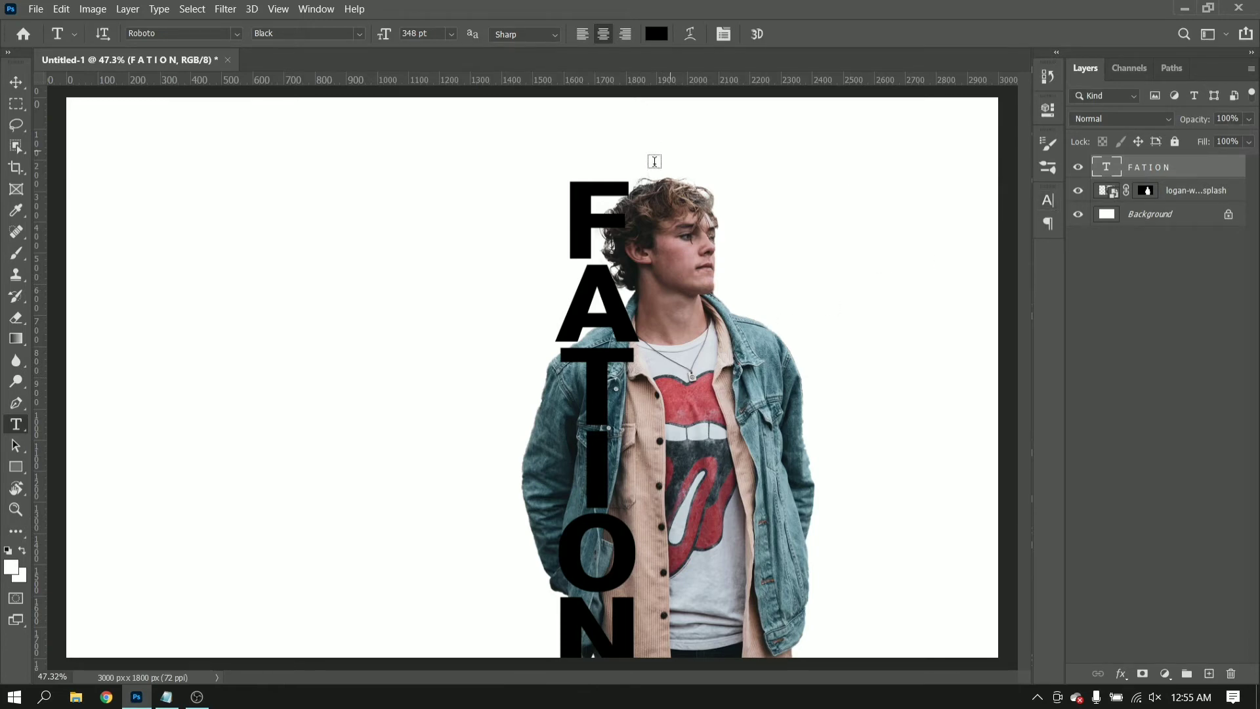
{"action": "left_click", "coordinate": [16, 82]}
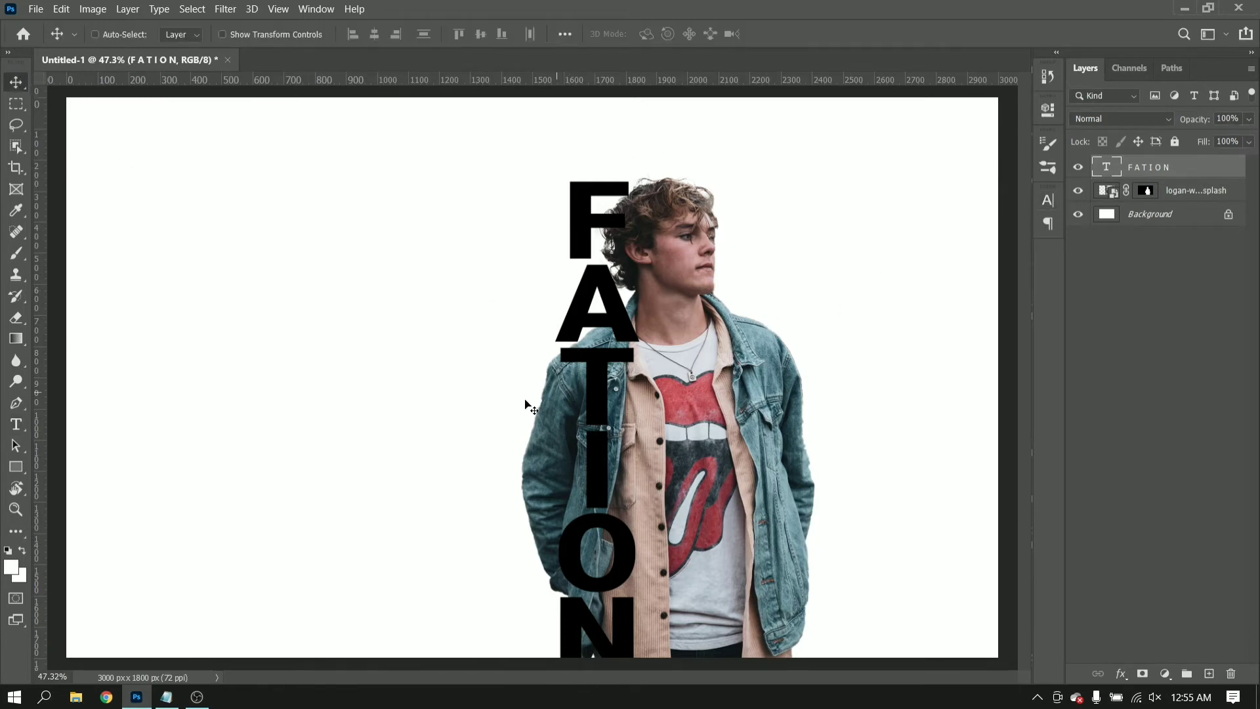
Nudge FATION up slightly and rasterize its type layer
{"action": "left_click_drag", "start_coordinate": [513, 409], "coordinate": [509, 379]}
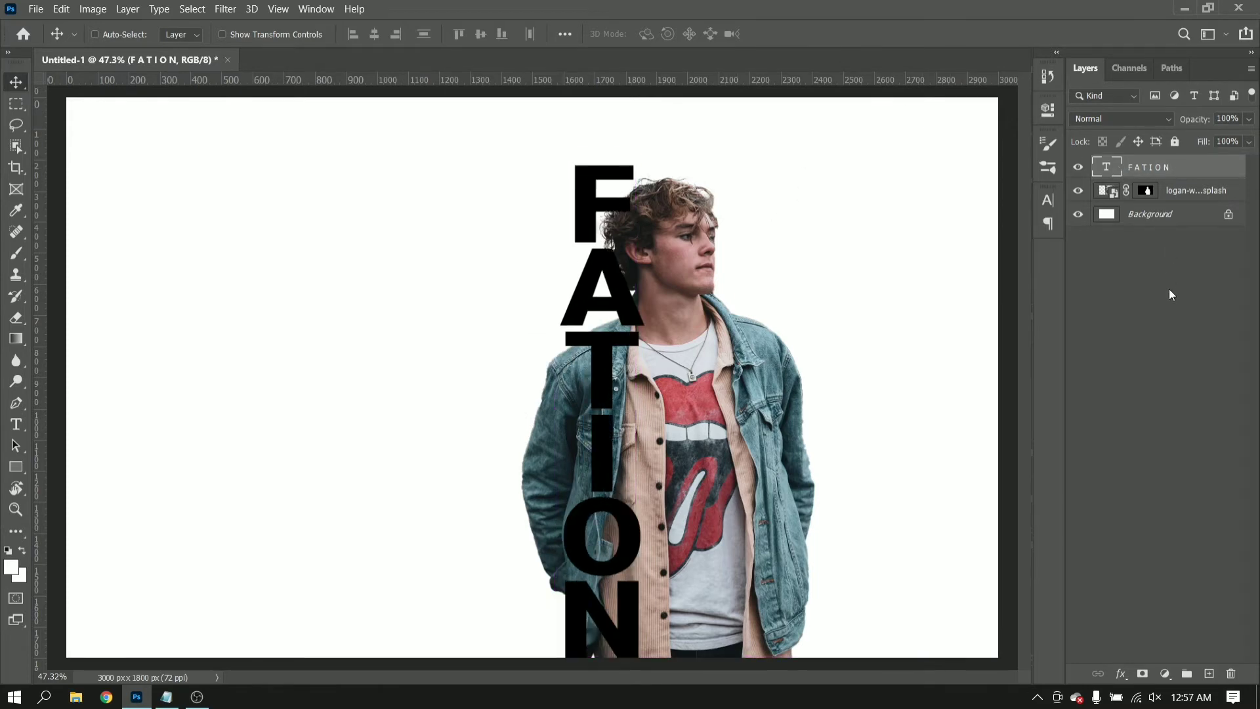
{"action": "right_click", "coordinate": [1189, 169]}
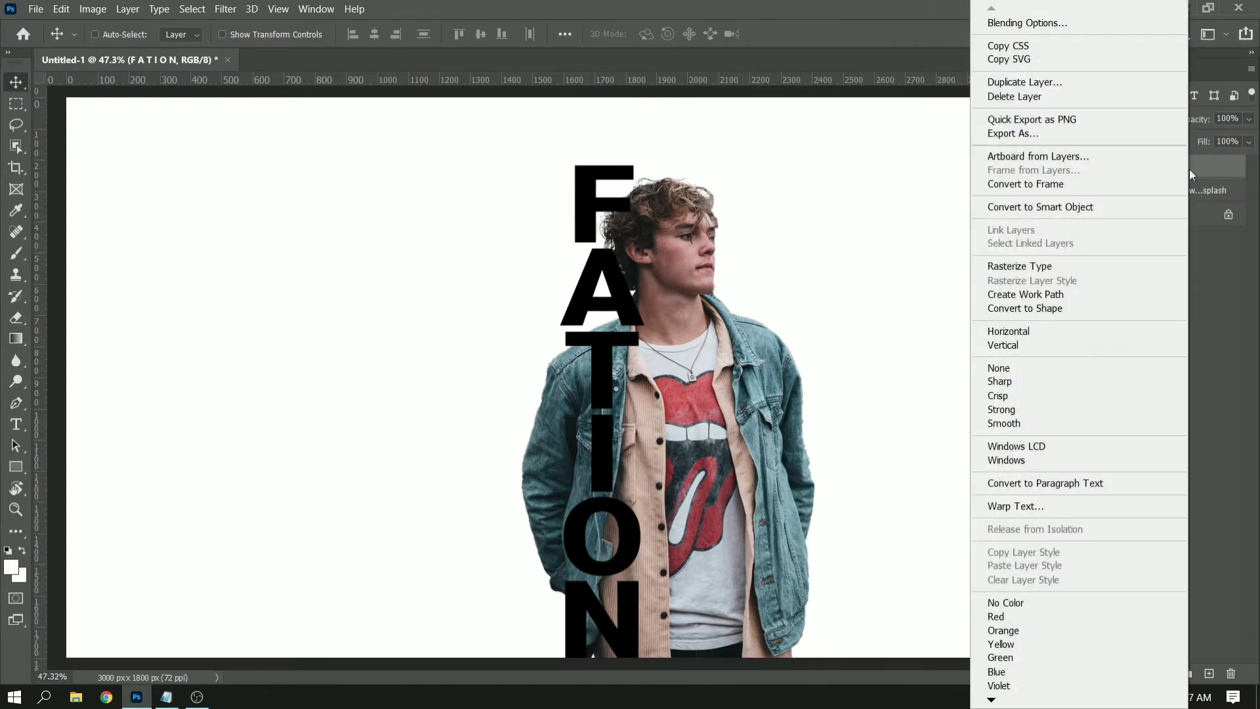
{"action": "left_click", "coordinate": [1034, 264]}
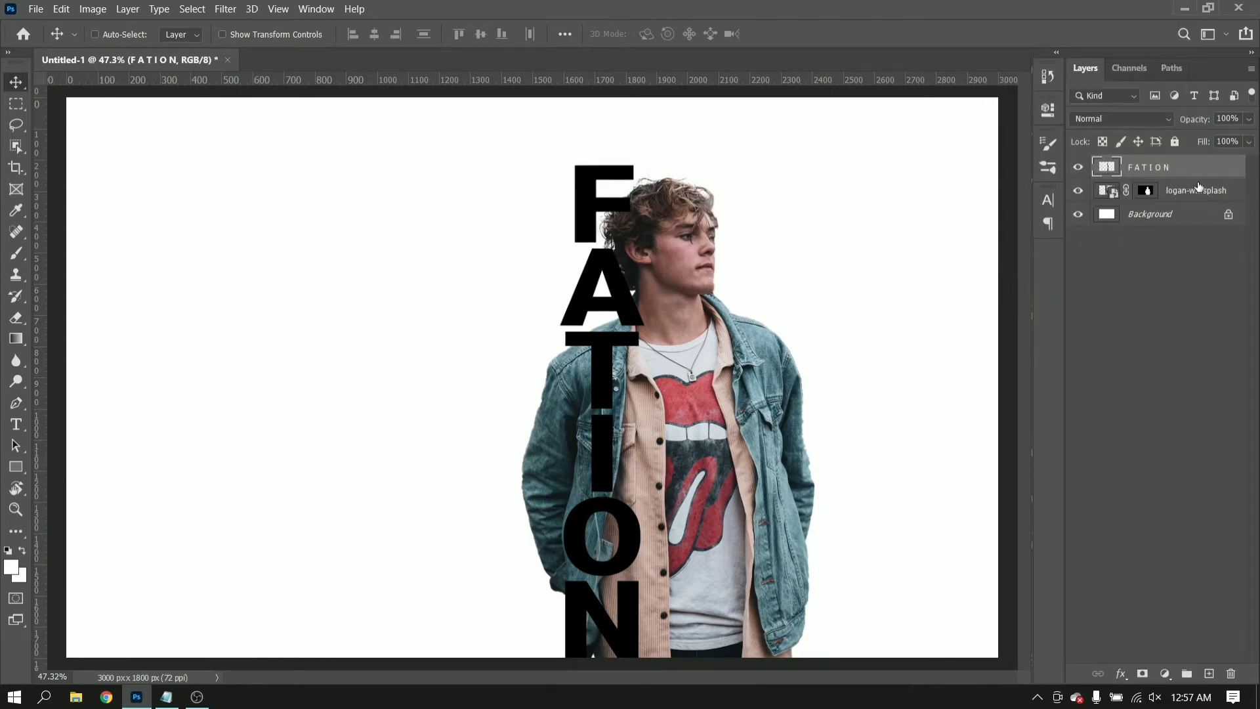
Rename the man's photo layer to MODEL
{"action": "double_click", "coordinate": [1193, 191]}
{"action": "type", "text": "MODEL"}
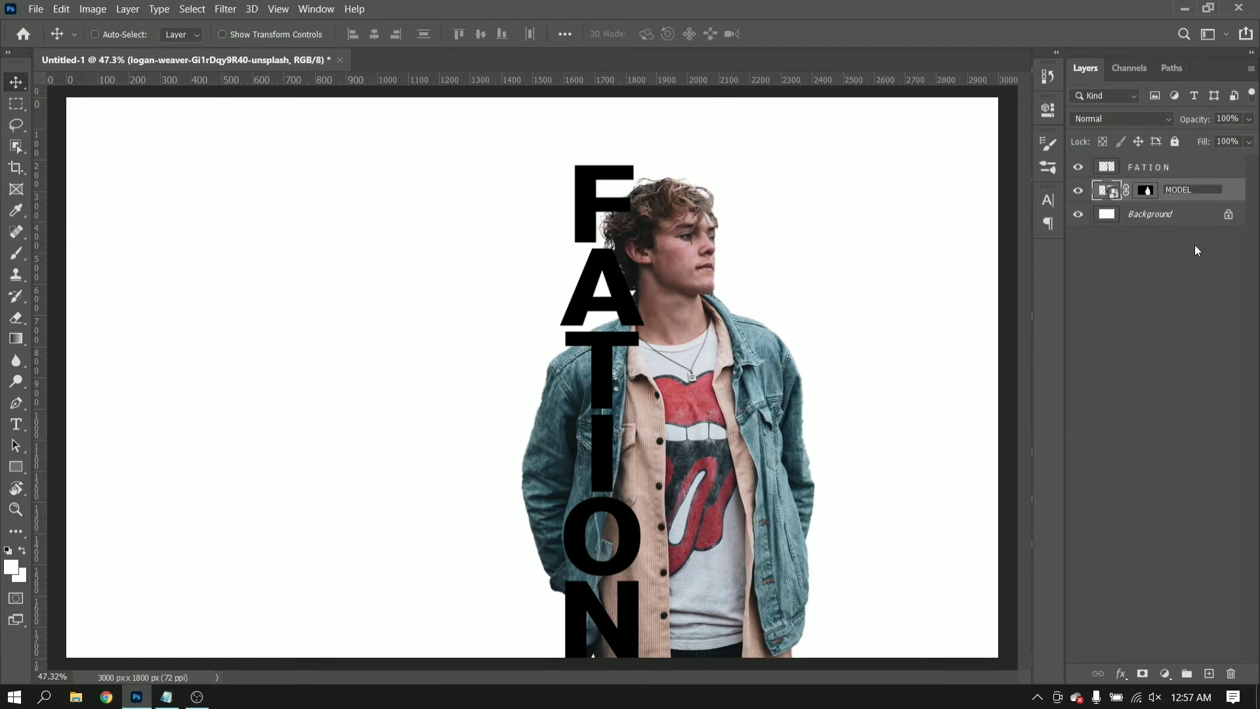
{"action": "left_click", "coordinate": [1205, 190]}
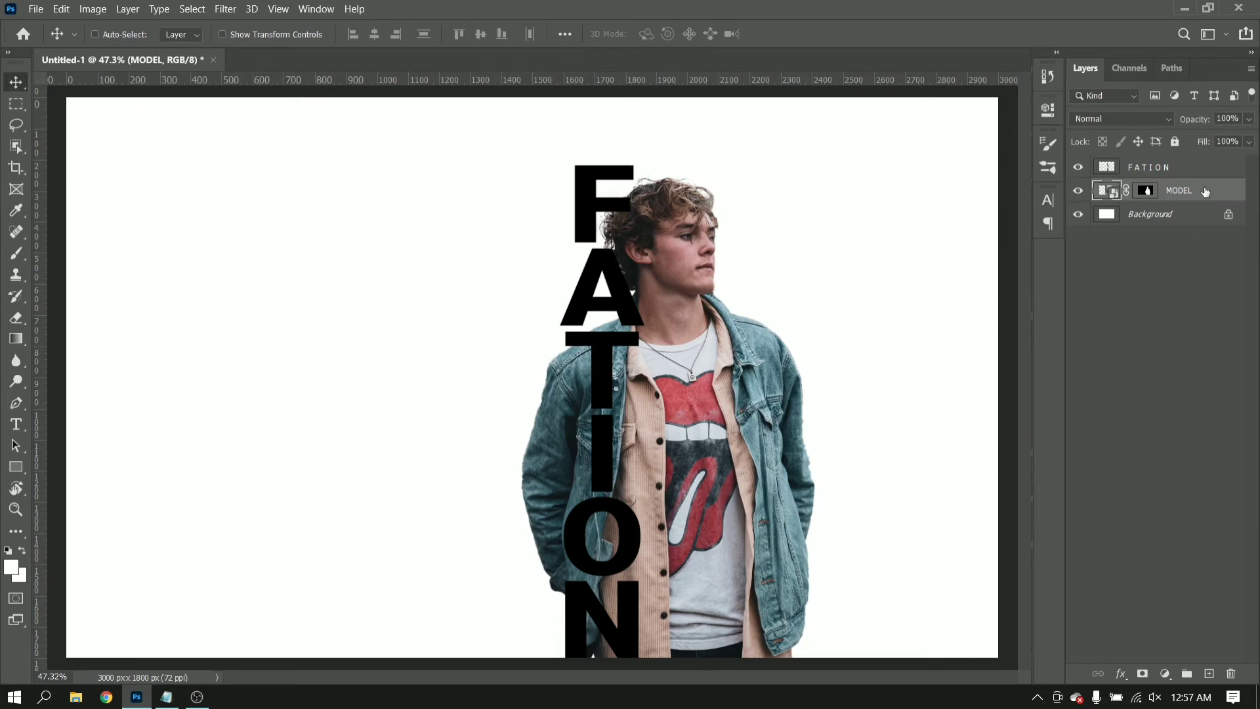
Duplicate the MODEL layer above FATION and delete the copy's layer mask
{"action": "key", "text": "ctrl+j"}
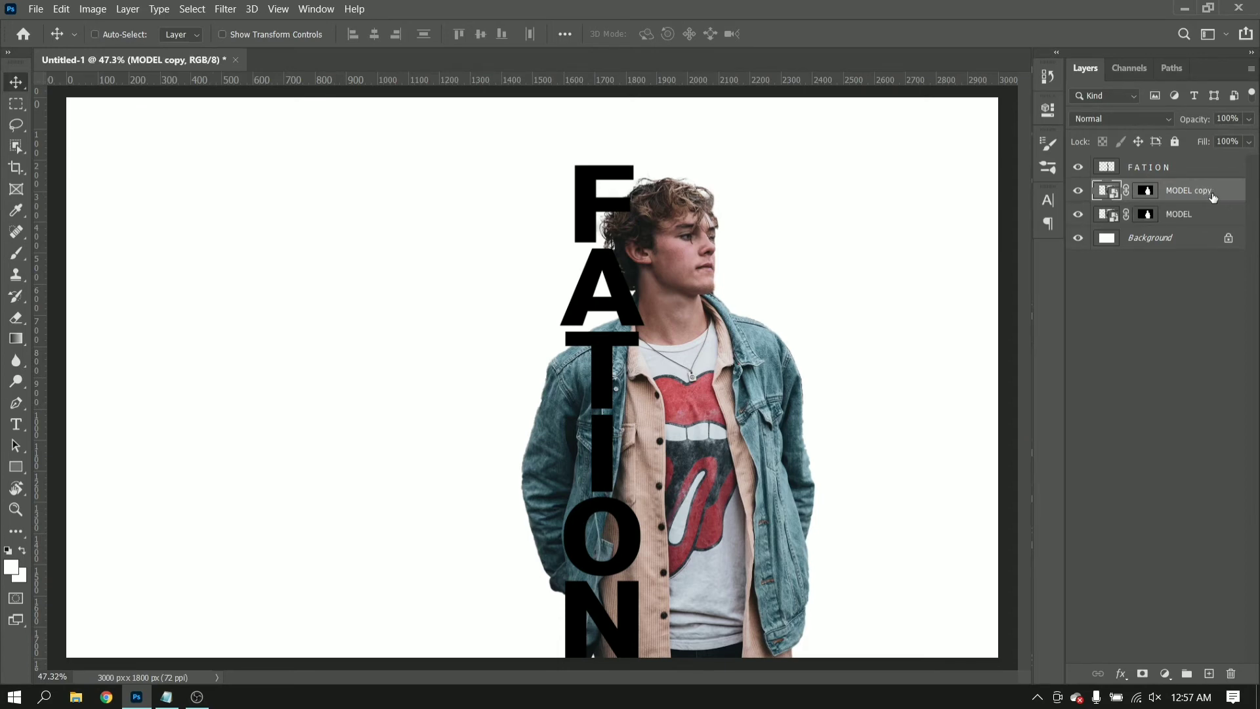
{"action": "left_click_drag", "start_coordinate": [1219, 192], "coordinate": [1214, 169]}
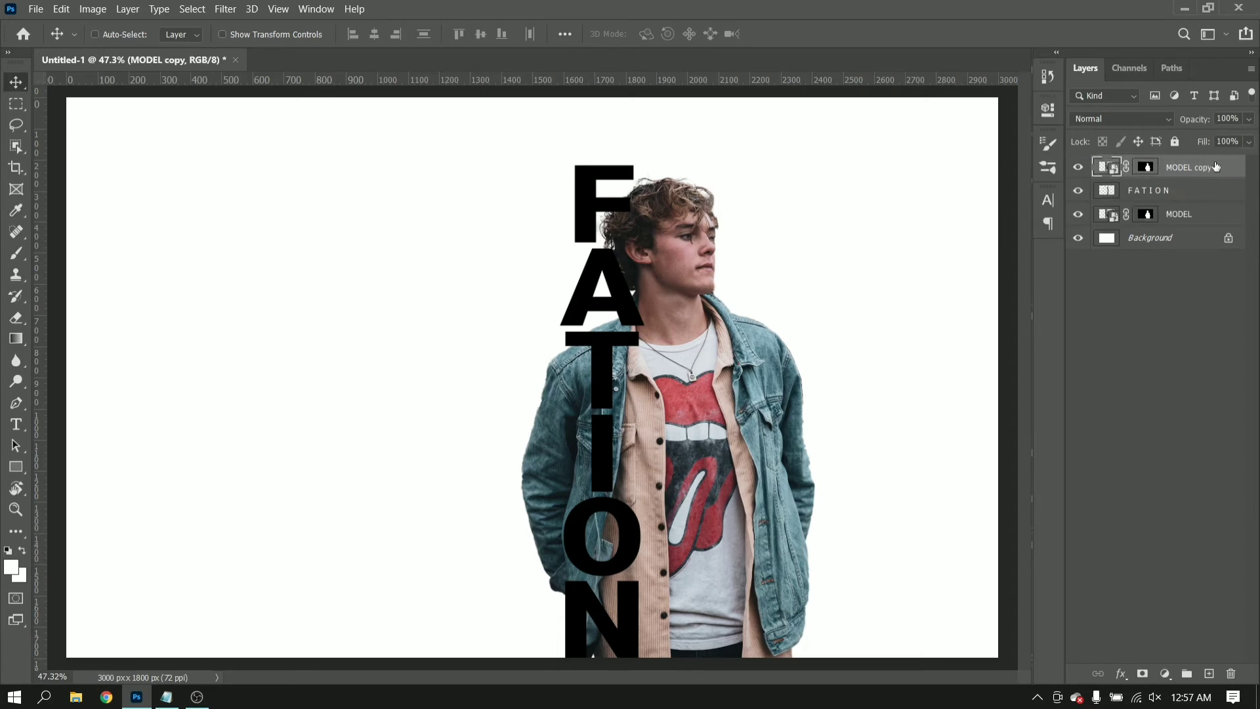
{"action": "left_click", "coordinate": [1149, 172]}
{"action": "right_click", "coordinate": [1146, 171]}
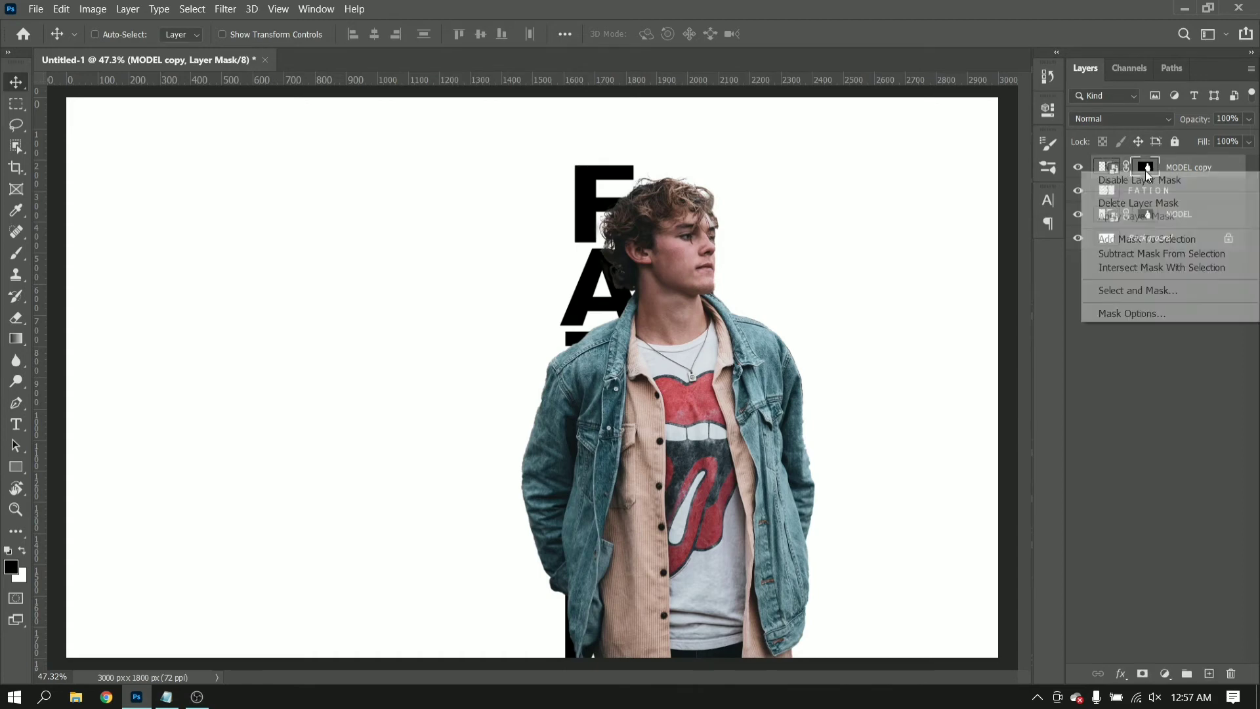
{"action": "left_click", "coordinate": [1154, 203]}
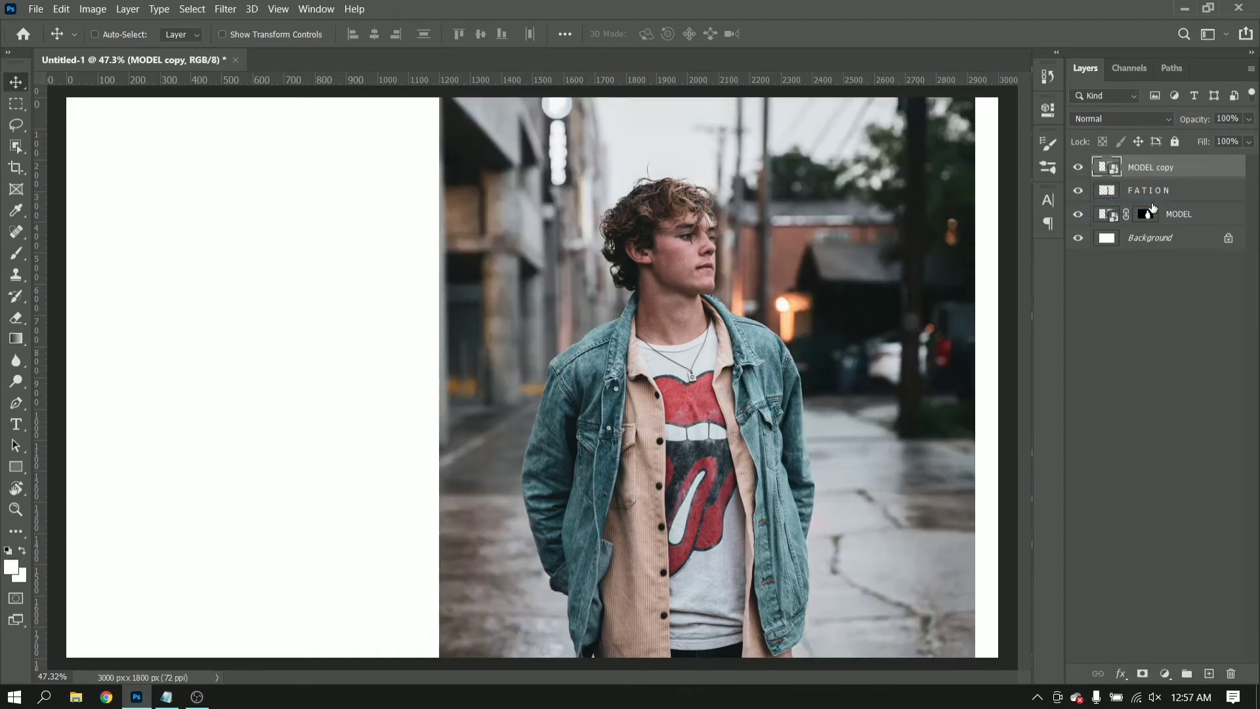
Clip the MODEL copy into the FATION letters and add an empty layer above
{"action": "right_click", "coordinate": [1185, 172]}
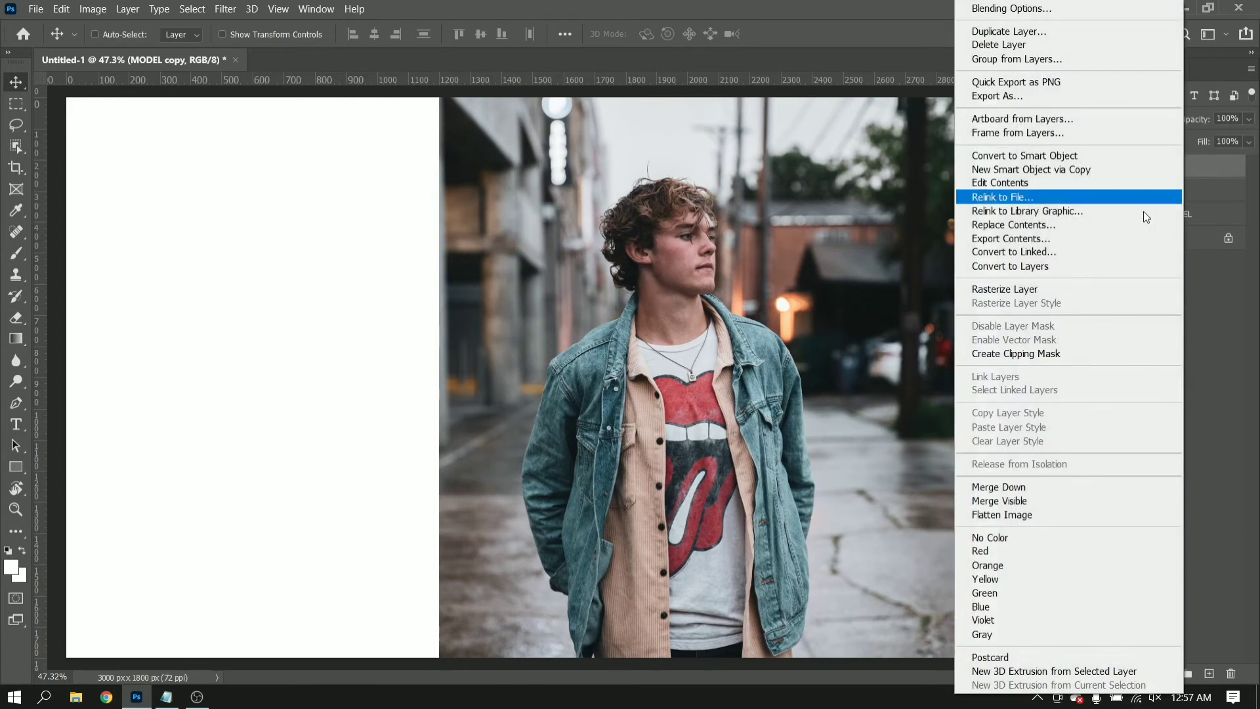
{"action": "left_click", "coordinate": [1042, 353]}
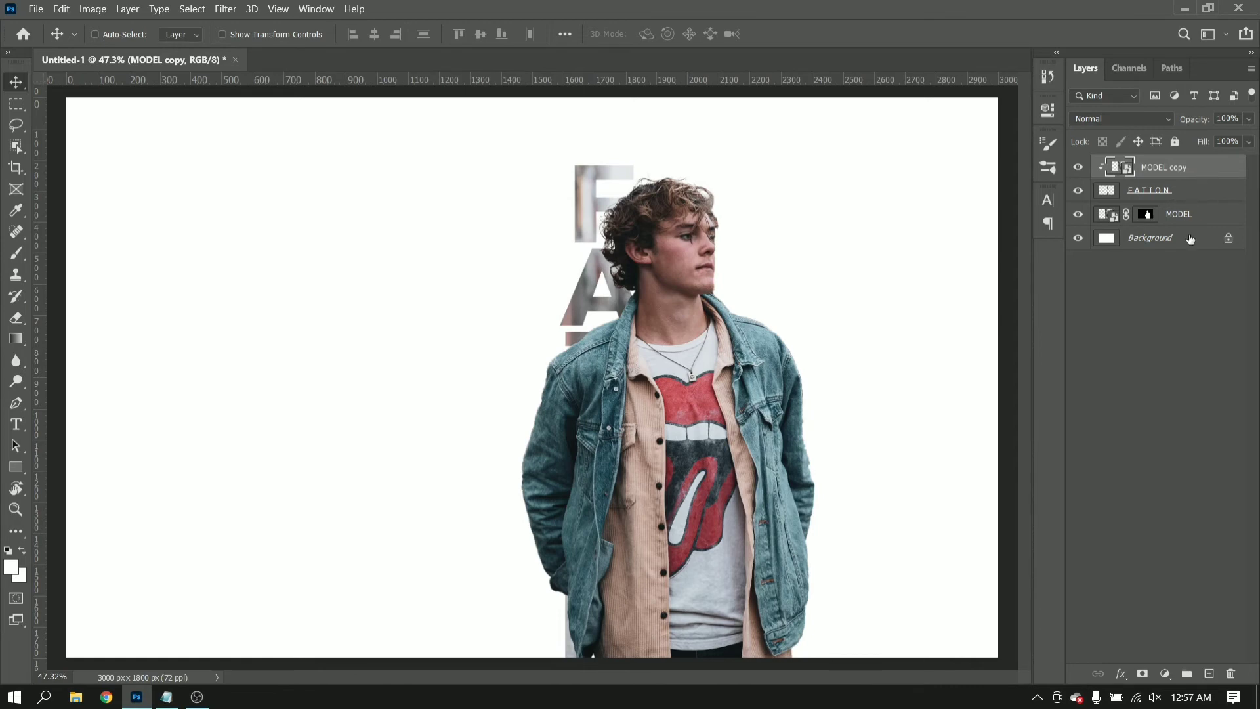
{"action": "left_click", "coordinate": [1210, 673]}
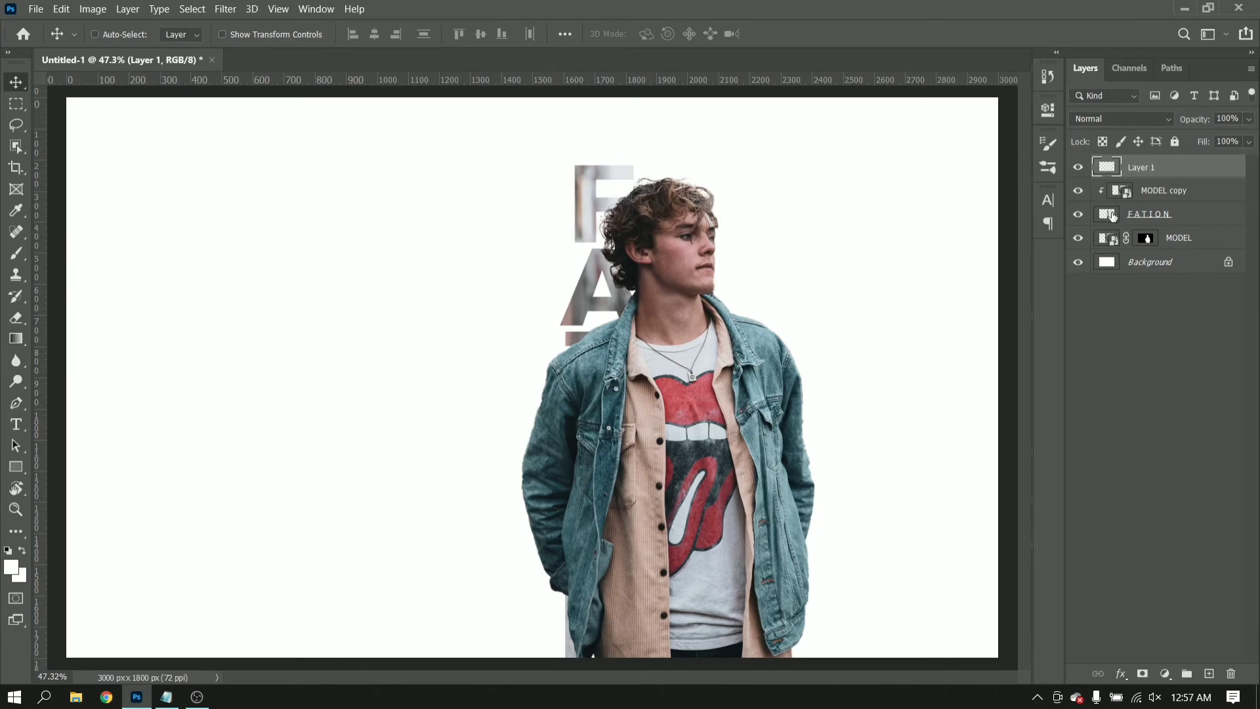
Stroke the FATION letter selection with a 15 px white outside outline, then deselect
{"action": "key", "text": "ctrl"}
{"action": "left_click", "coordinate": [1108, 216], "text": "ctrl"}
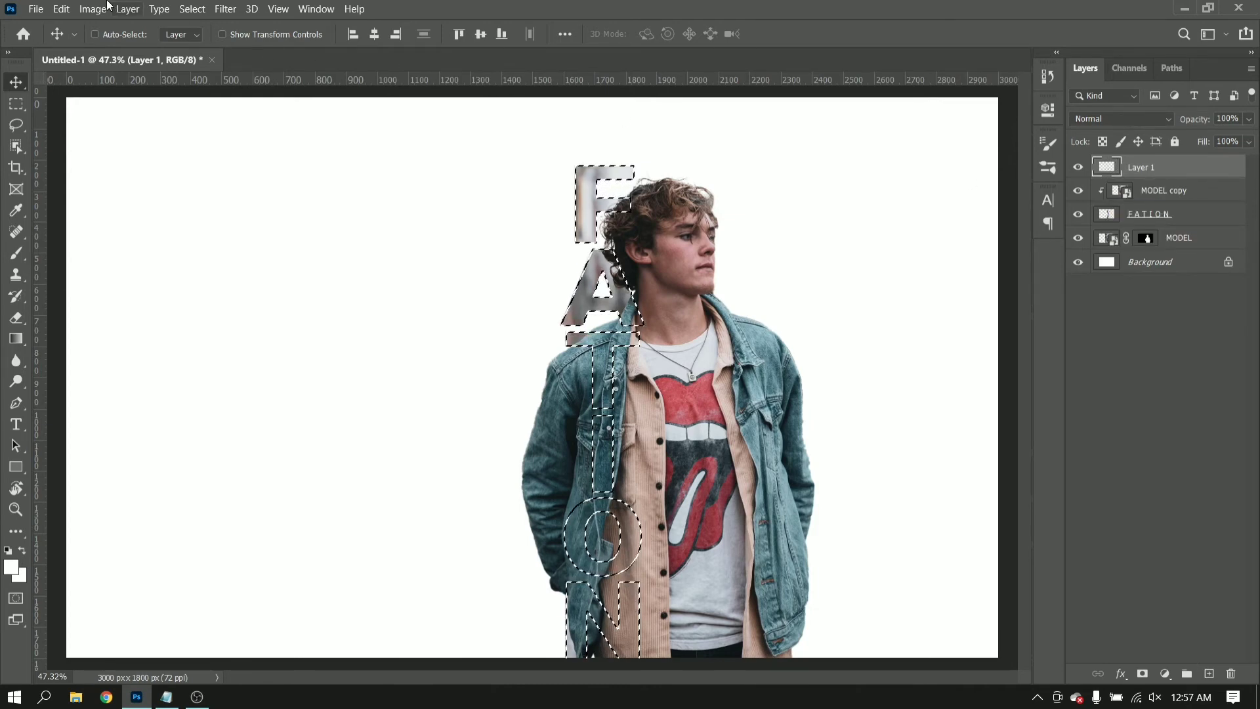
{"action": "left_click", "coordinate": [69, 8]}
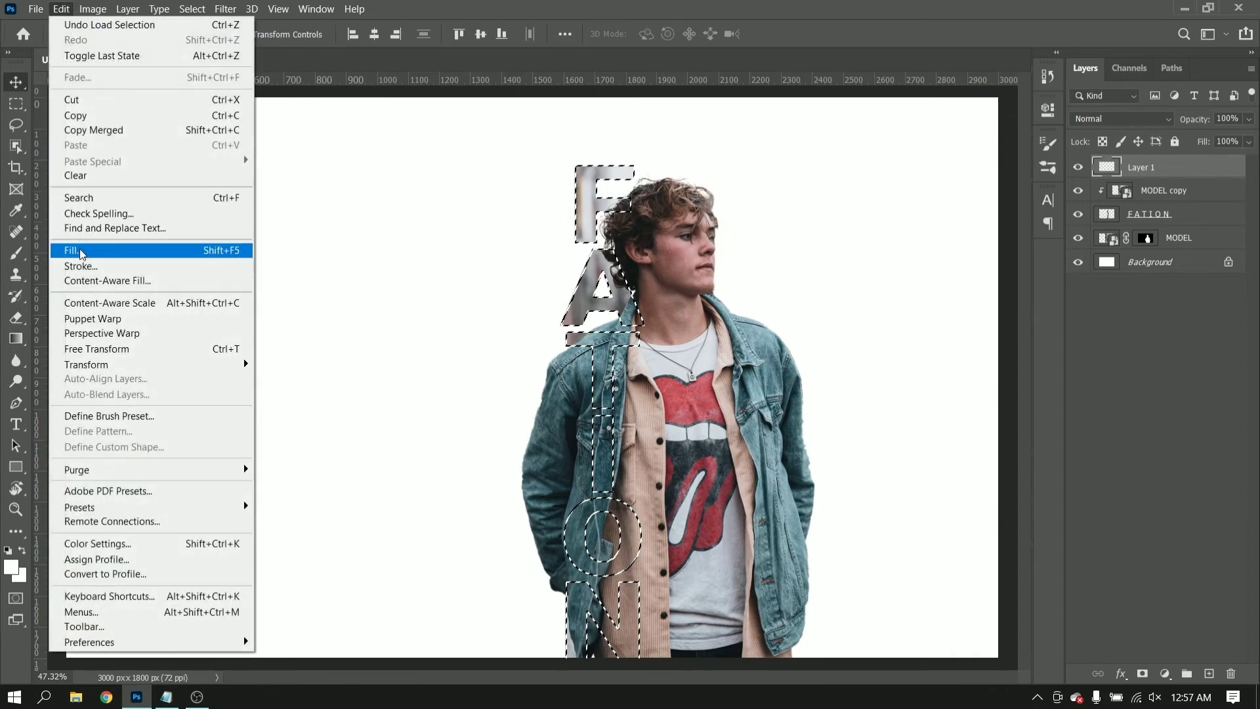
{"action": "left_click", "coordinate": [80, 265]}
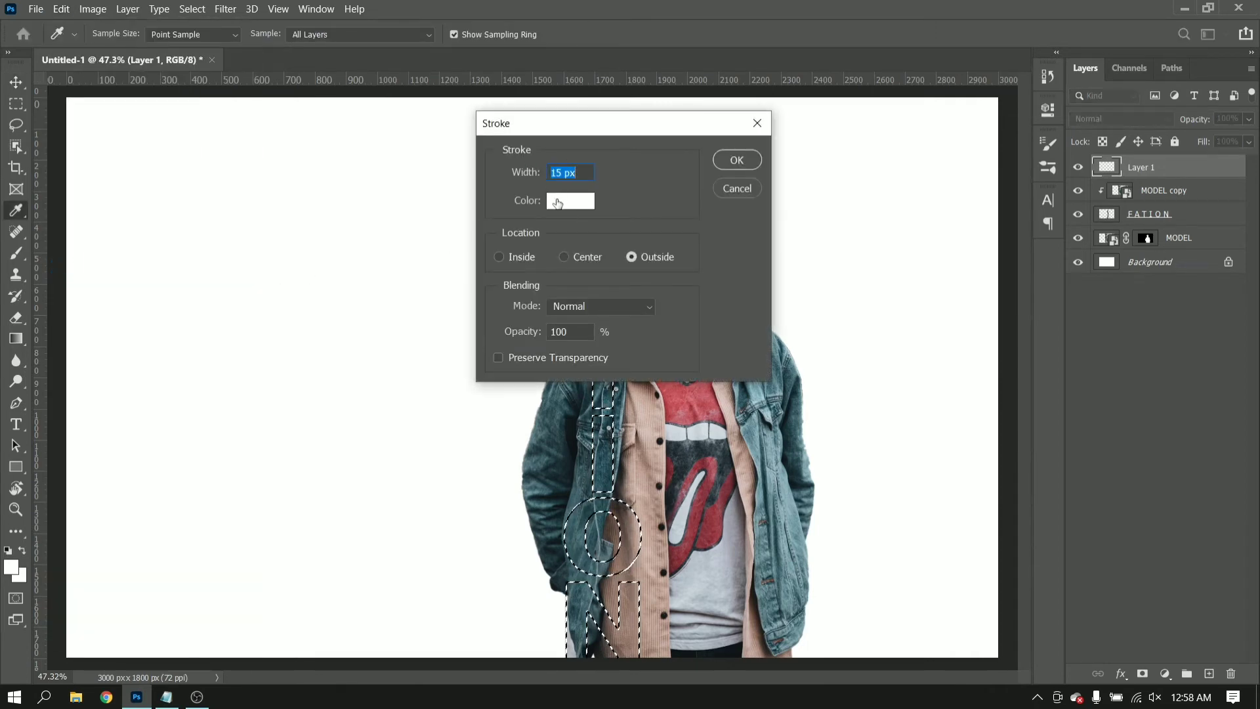
{"action": "left_click", "coordinate": [734, 161]}
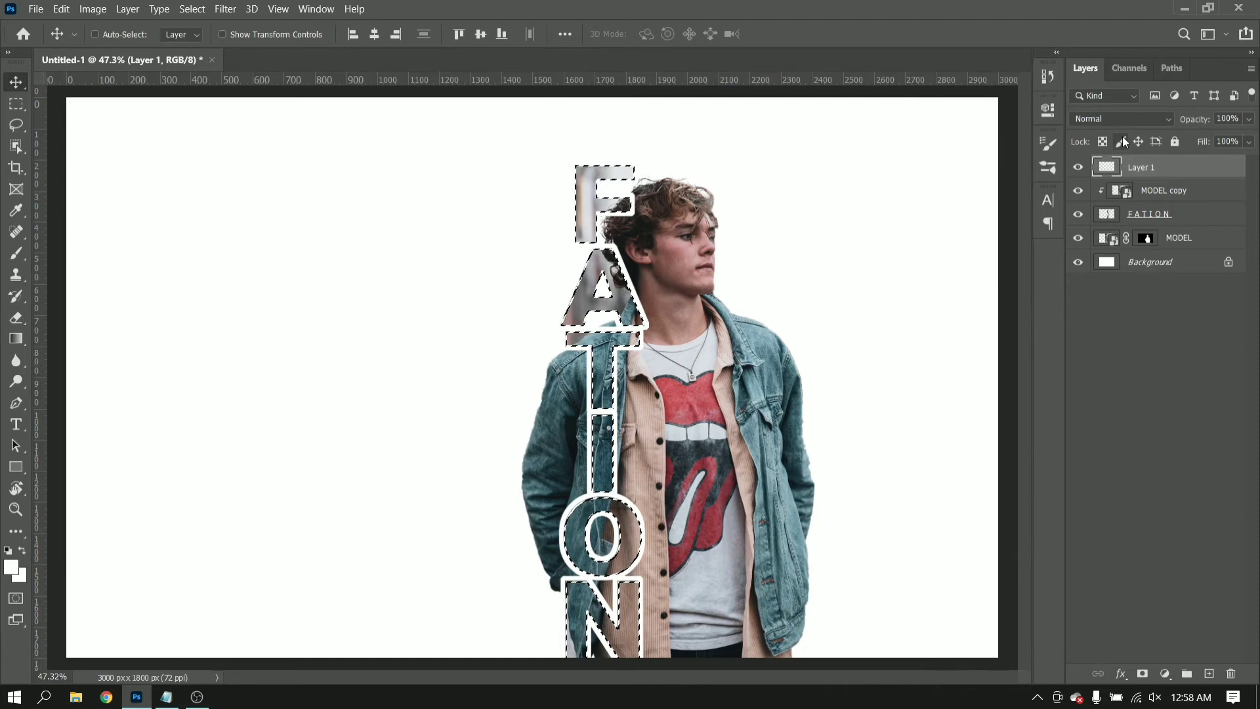
{"action": "key", "text": "ctrl"}
{"action": "key", "text": "ctrl+d"}
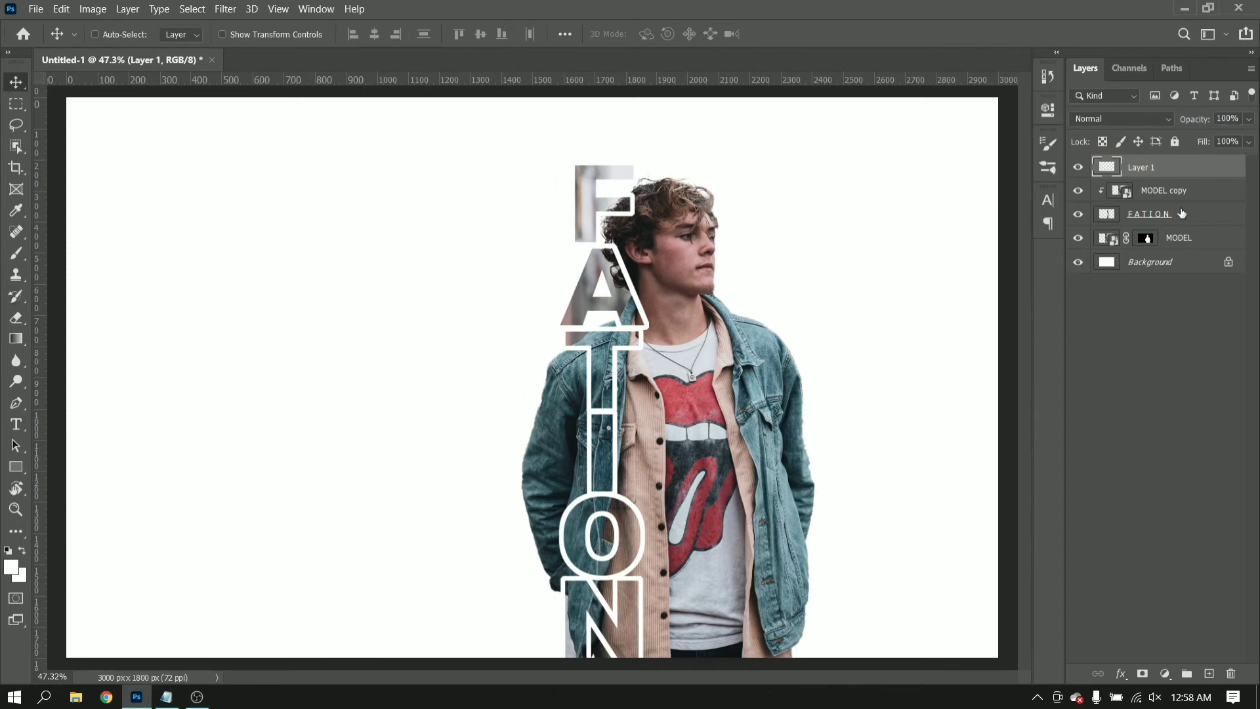
{"action": "left_click", "coordinate": [1147, 237]}
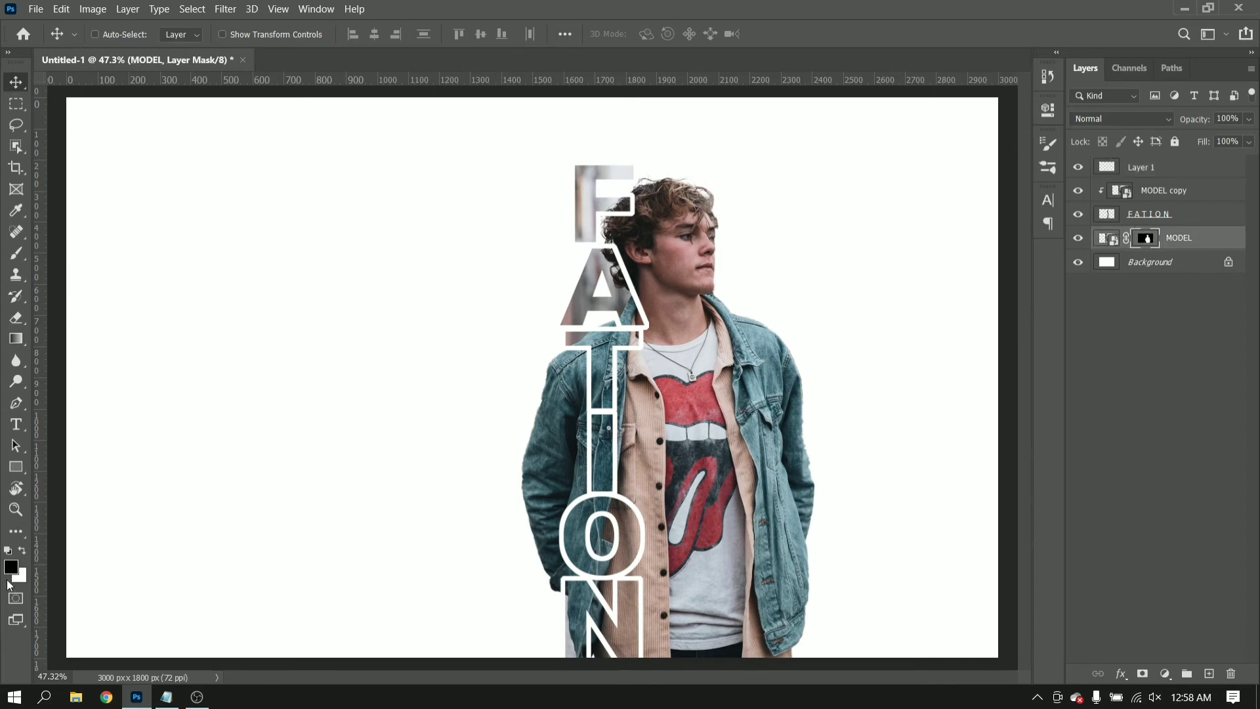
Paint black on the MODEL mask to hide the jacket shoulder and strip beside the T
{"action": "scroll", "coordinate": [561, 474], "scroll_direction": "up", "scroll_amount": 3}
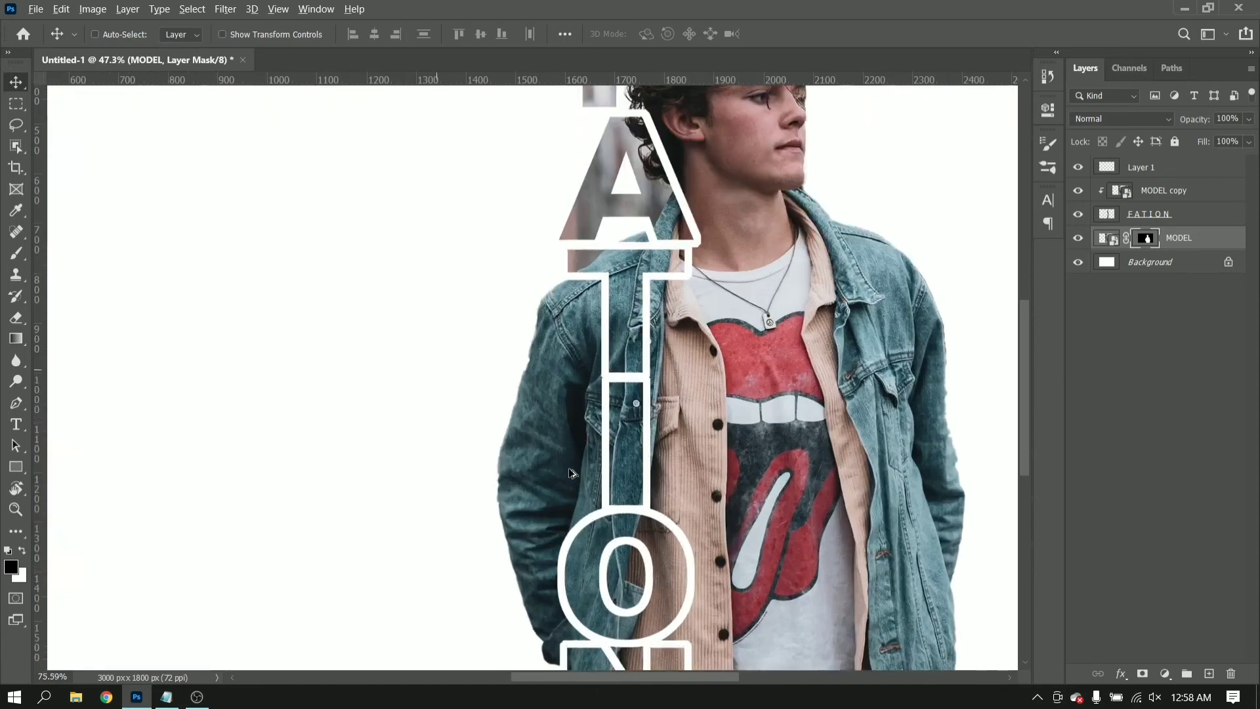
{"action": "left_click", "coordinate": [14, 255]}
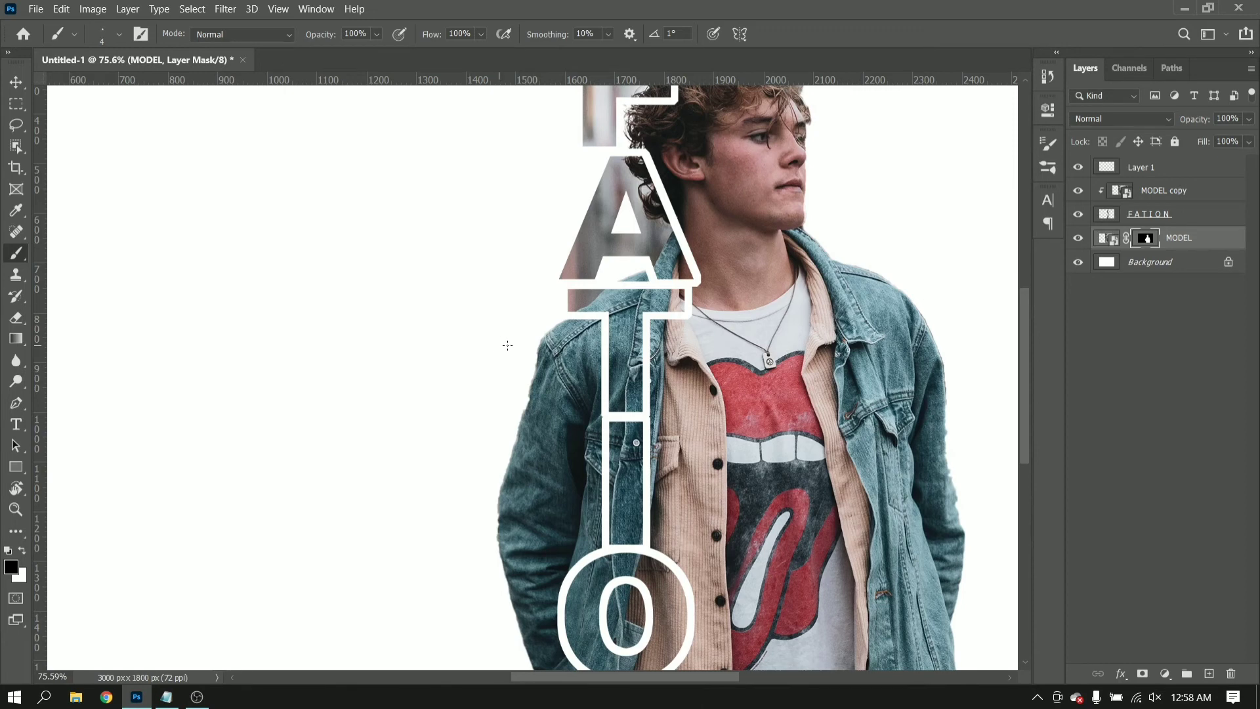
{"action": "key", "text": "bracketright"}
{"action": "key", "text": "bracketright"}
{"action": "key", "text": "bracketright"}
{"action": "left_click_drag", "start_coordinate": [558, 342], "coordinate": [586, 335]}
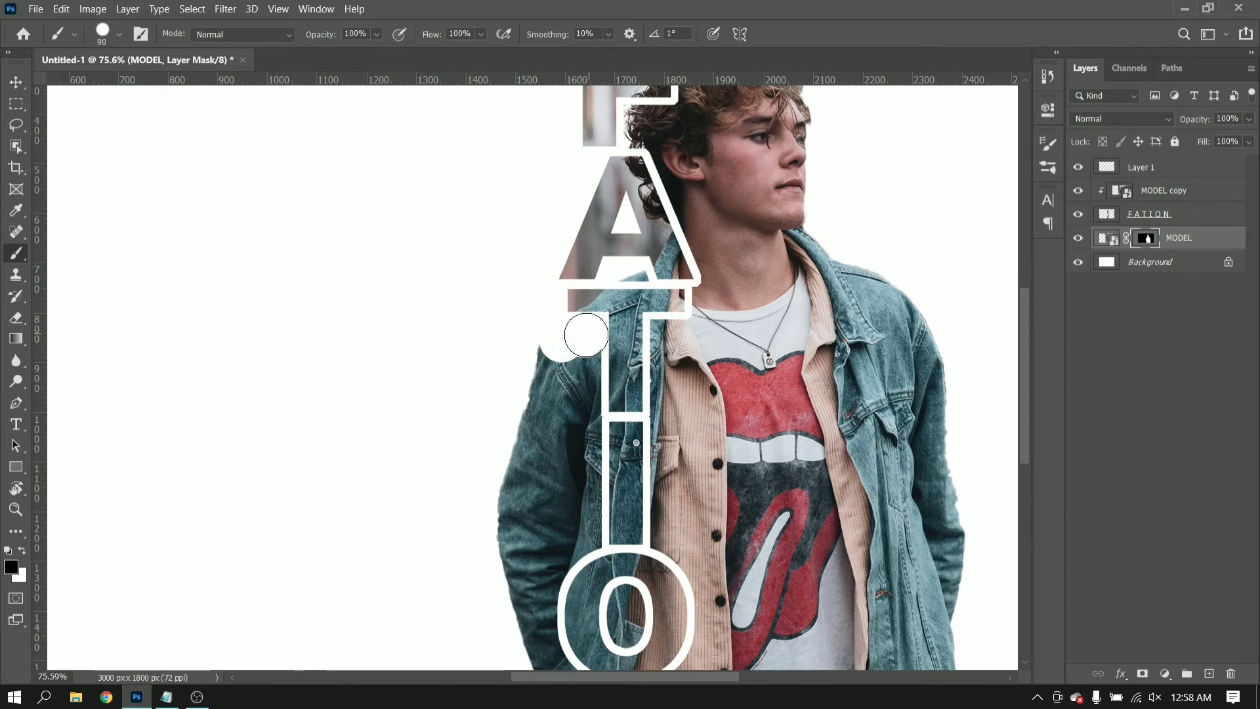
{"action": "key", "text": "bracketleft"}
{"action": "key", "text": "bracketleft"}
{"action": "key", "text": "bracketleft"}
{"action": "mouse_move", "coordinate": [598, 360]}
{"action": "left_mouse_down"}
{"action": "mouse_move", "coordinate": [598, 538]}
{"action": "mouse_move", "coordinate": [550, 647]}
{"action": "mouse_move", "coordinate": [571, 577]}
{"action": "mouse_move", "coordinate": [588, 585]}
{"action": "mouse_move", "coordinate": [544, 607]}
{"action": "left_mouse_up"}
{"action": "scroll", "coordinate": [550, 646], "scroll_direction": "down", "scroll_amount": 2}
{"action": "key", "text": "bracketleft"}
{"action": "key", "text": "bracketleft"}
{"action": "key", "text": "bracketleft"}
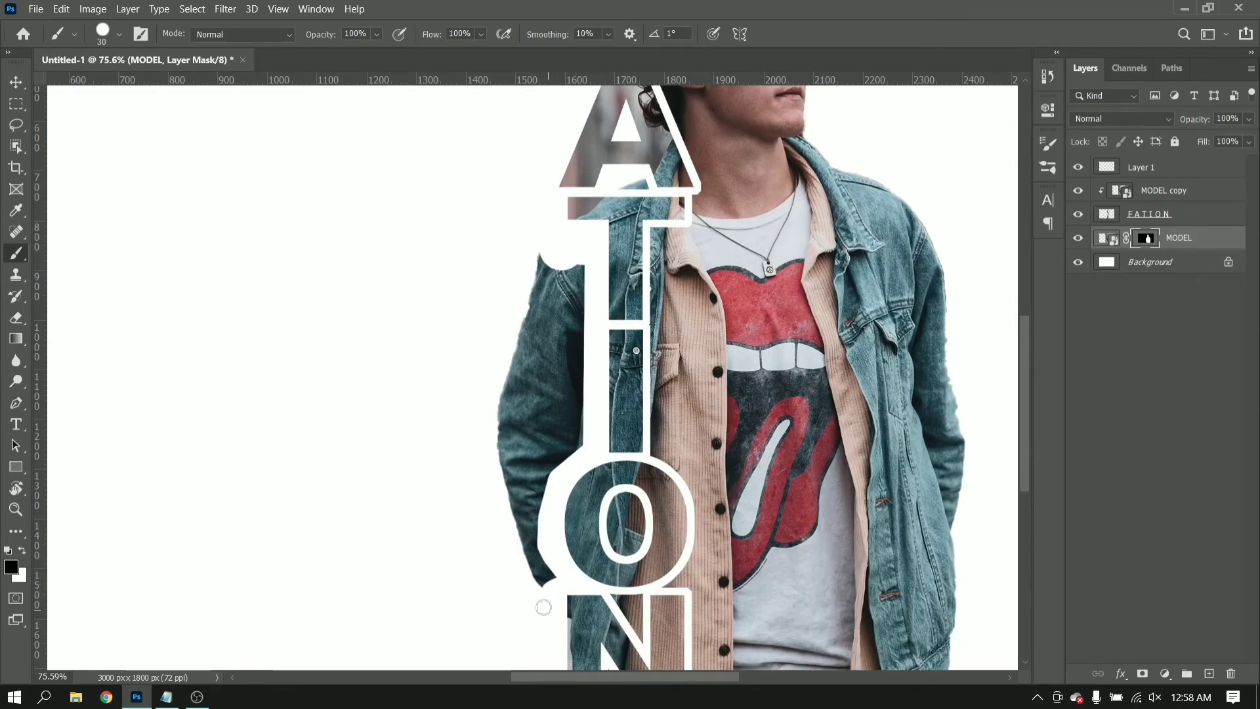
Mask out the model inside the N and the jacket left of and inside the O
{"action": "scroll", "coordinate": [609, 562], "scroll_direction": "down", "scroll_amount": 3}
{"action": "left_click_drag", "start_coordinate": [609, 546], "coordinate": [632, 582]}
{"action": "mouse_move", "coordinate": [614, 460]}
{"action": "left_mouse_down"}
{"action": "mouse_move", "coordinate": [640, 479]}
{"action": "mouse_move", "coordinate": [639, 499]}
{"action": "left_mouse_up"}
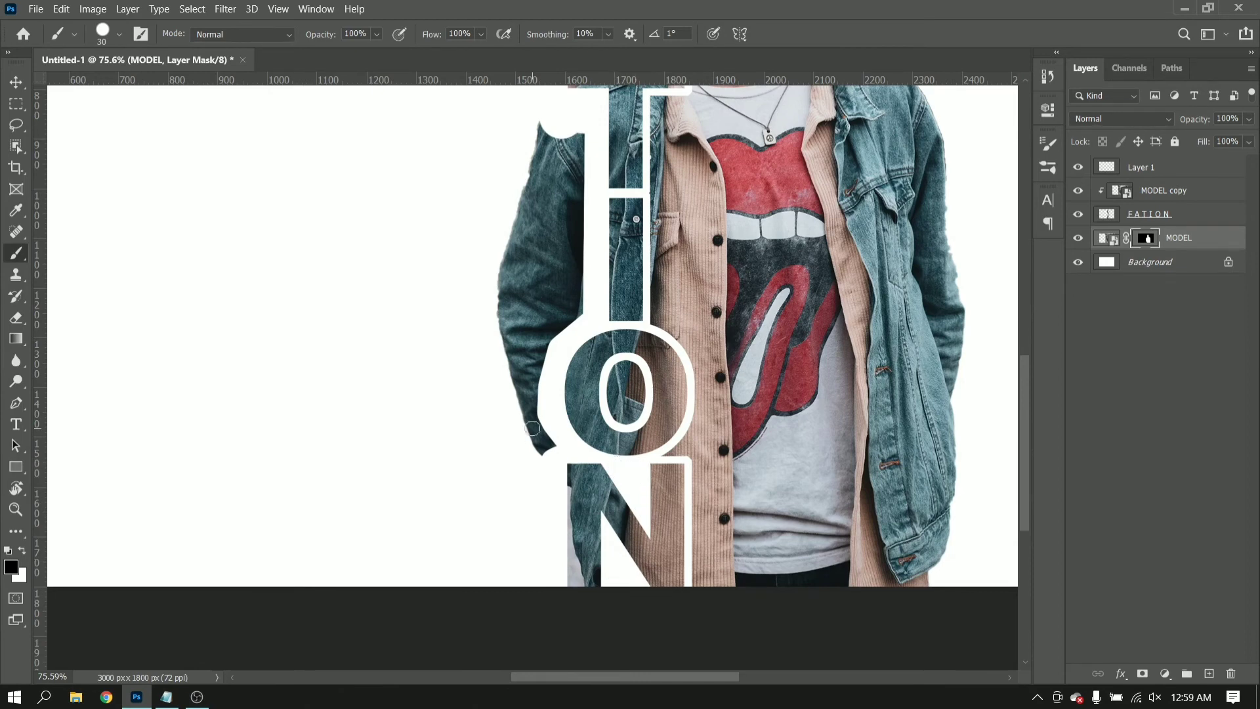
{"action": "mouse_move", "coordinate": [533, 428]}
{"action": "left_mouse_down"}
{"action": "mouse_move", "coordinate": [538, 441]}
{"action": "mouse_move", "coordinate": [570, 146]}
{"action": "mouse_move", "coordinate": [509, 352]}
{"action": "mouse_move", "coordinate": [472, 326]}
{"action": "mouse_move", "coordinate": [495, 328]}
{"action": "left_mouse_up"}
{"action": "key", "text": "bracketright"}
{"action": "key", "text": "bracketright"}
{"action": "key", "text": "bracketright"}
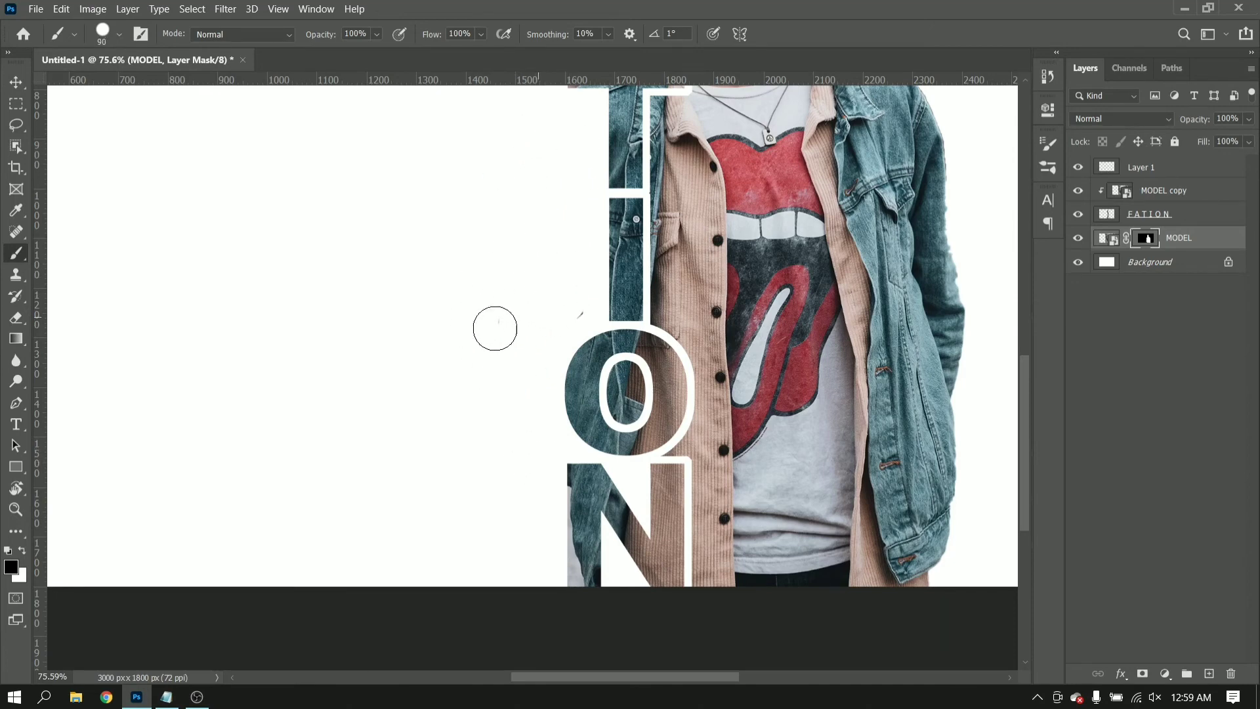
{"action": "left_click_drag", "start_coordinate": [620, 367], "coordinate": [628, 392]}
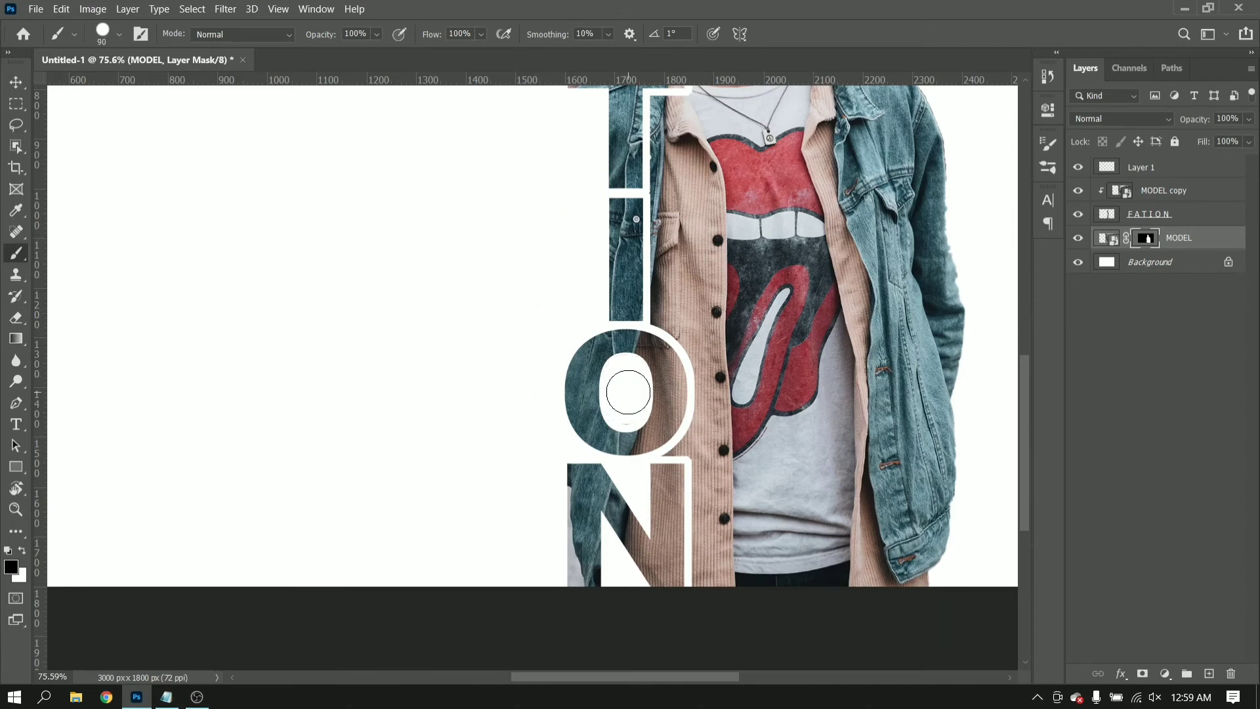
{"action": "scroll", "coordinate": [628, 367], "scroll_direction": "up", "scroll_amount": 5}
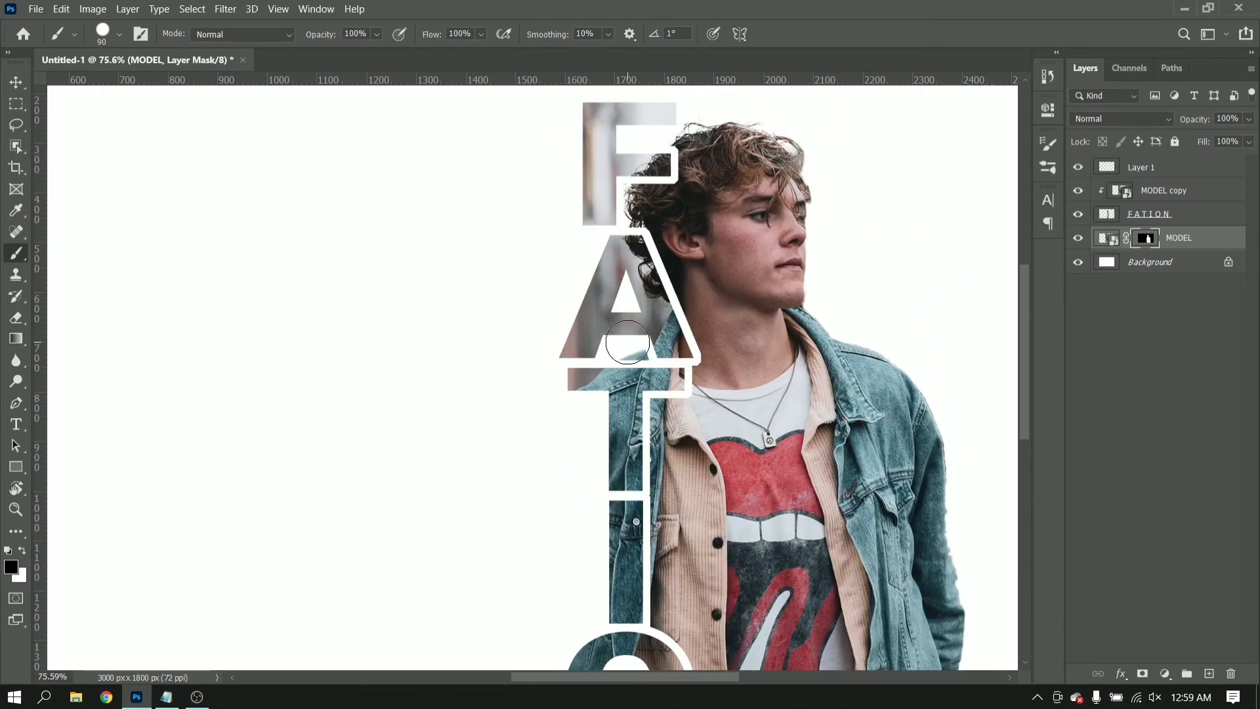
{"action": "key", "text": "bracketleft"}
{"action": "key", "text": "bracketleft"}
{"action": "key", "text": "bracketleft"}
{"action": "scroll", "coordinate": [624, 367], "scroll_direction": "up", "scroll_amount": 5}
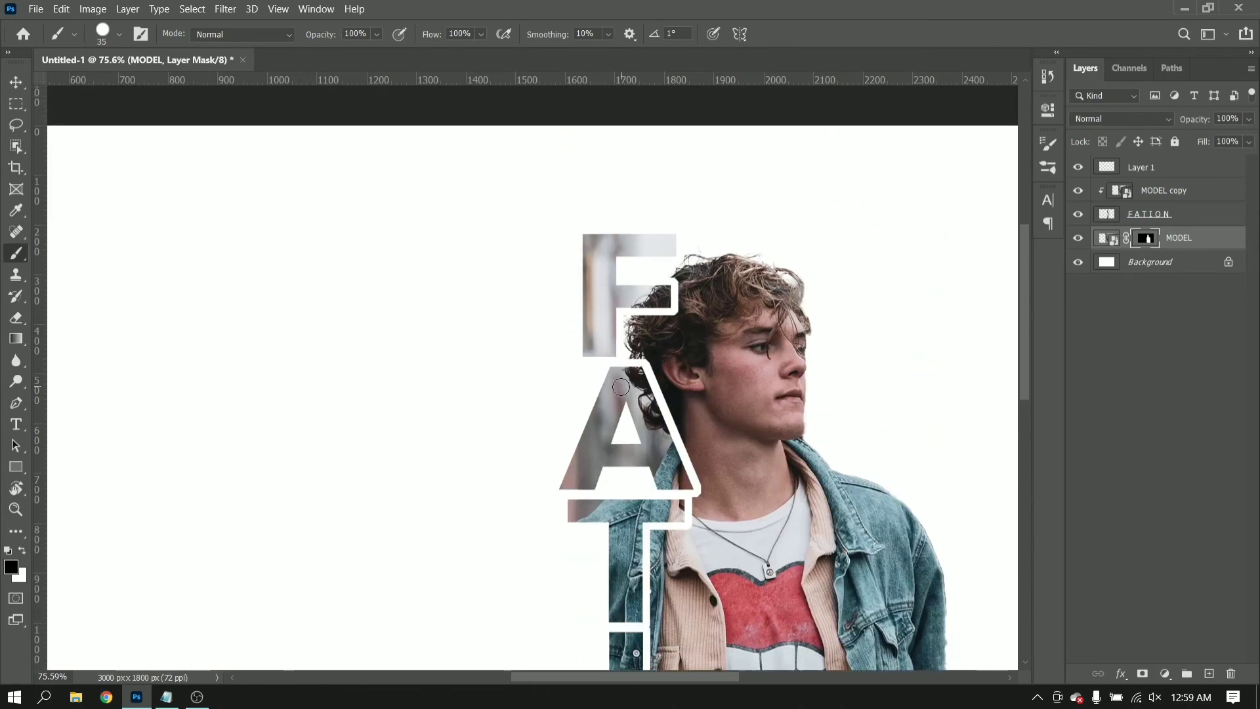
{"action": "scroll", "coordinate": [620, 387], "scroll_direction": "down", "scroll_amount": 5}
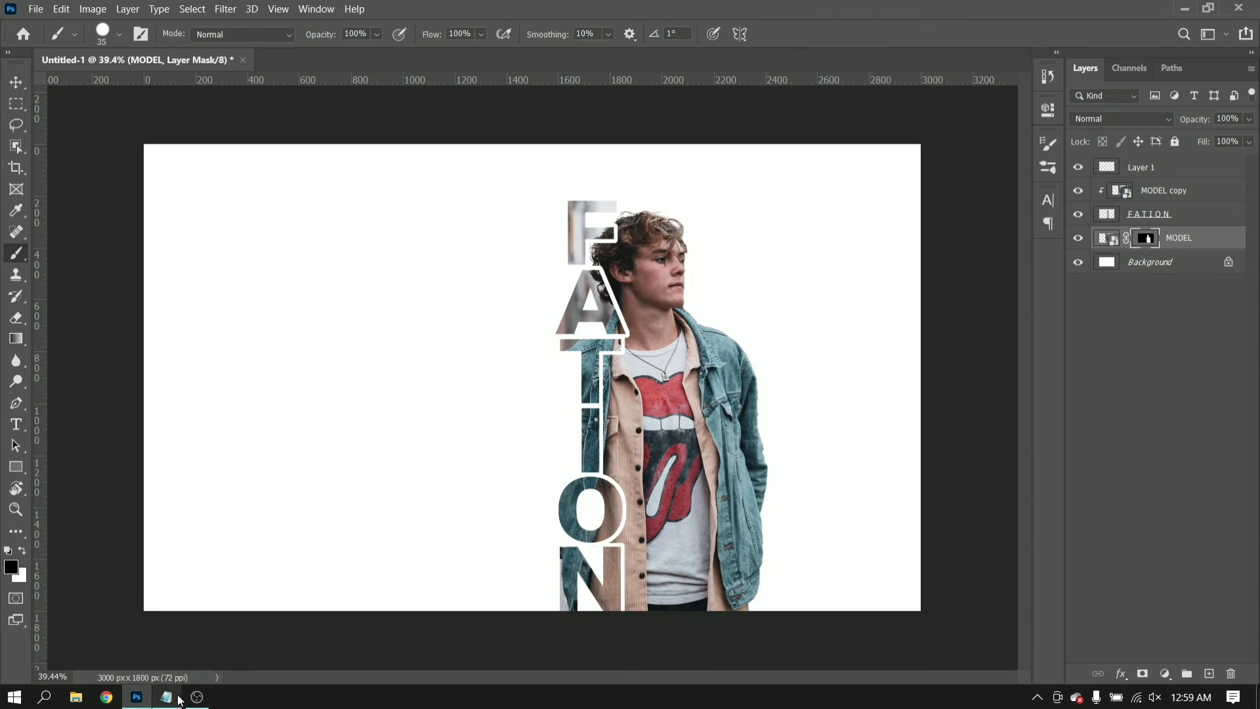
{"action": "left_click", "coordinate": [166, 696]}
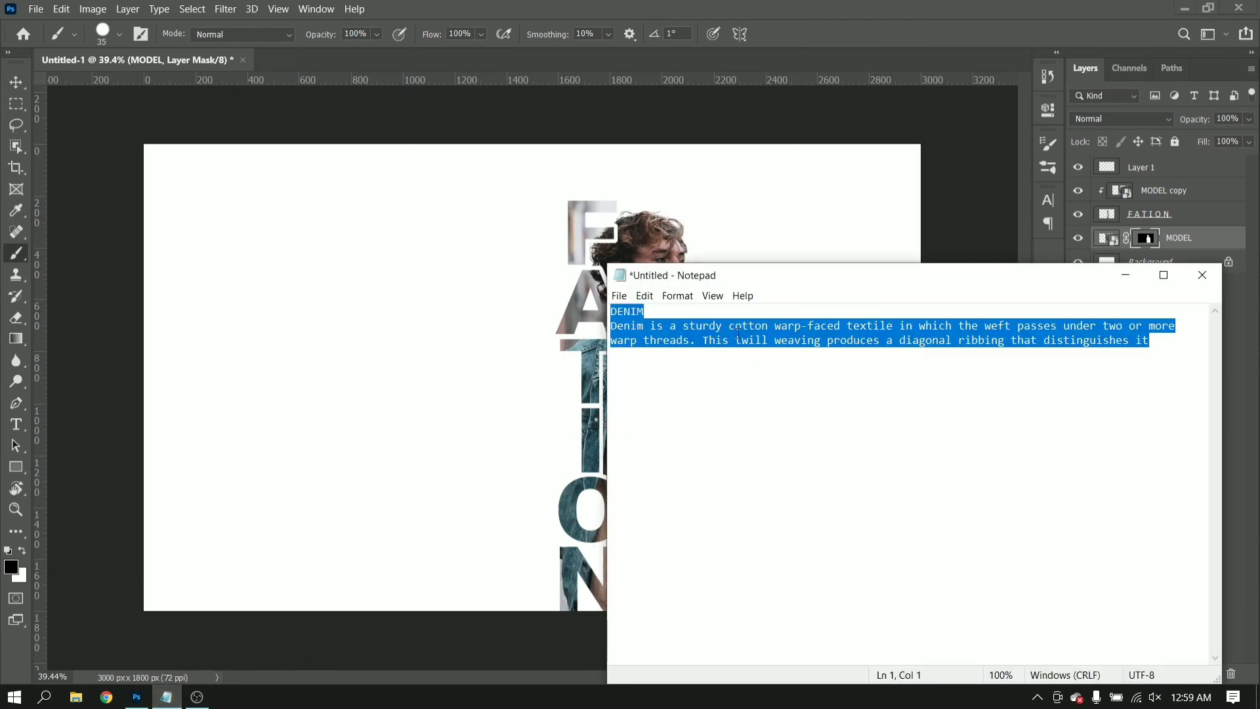
{"action": "left_click", "coordinate": [1143, 274]}
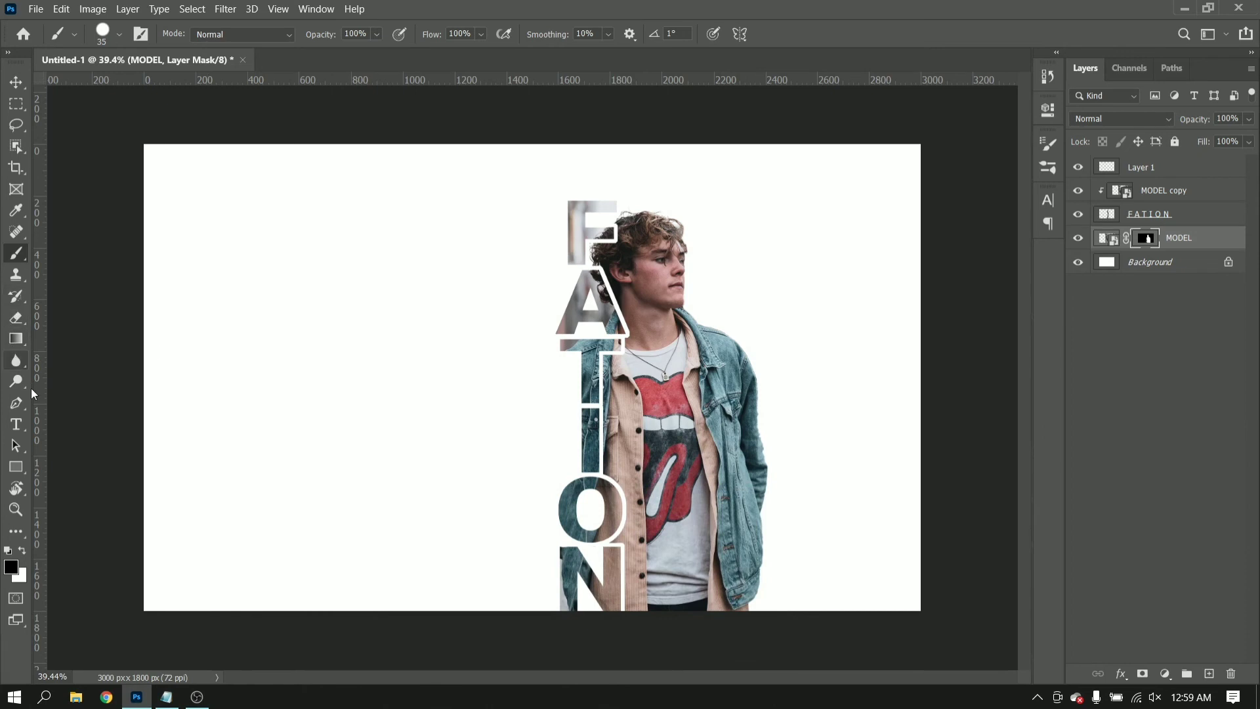
{"action": "left_click", "coordinate": [17, 425]}
Set the pasted DENIM text to 42 pt with 84 pt leading, right-aligned
{"action": "left_click", "coordinate": [291, 287]}
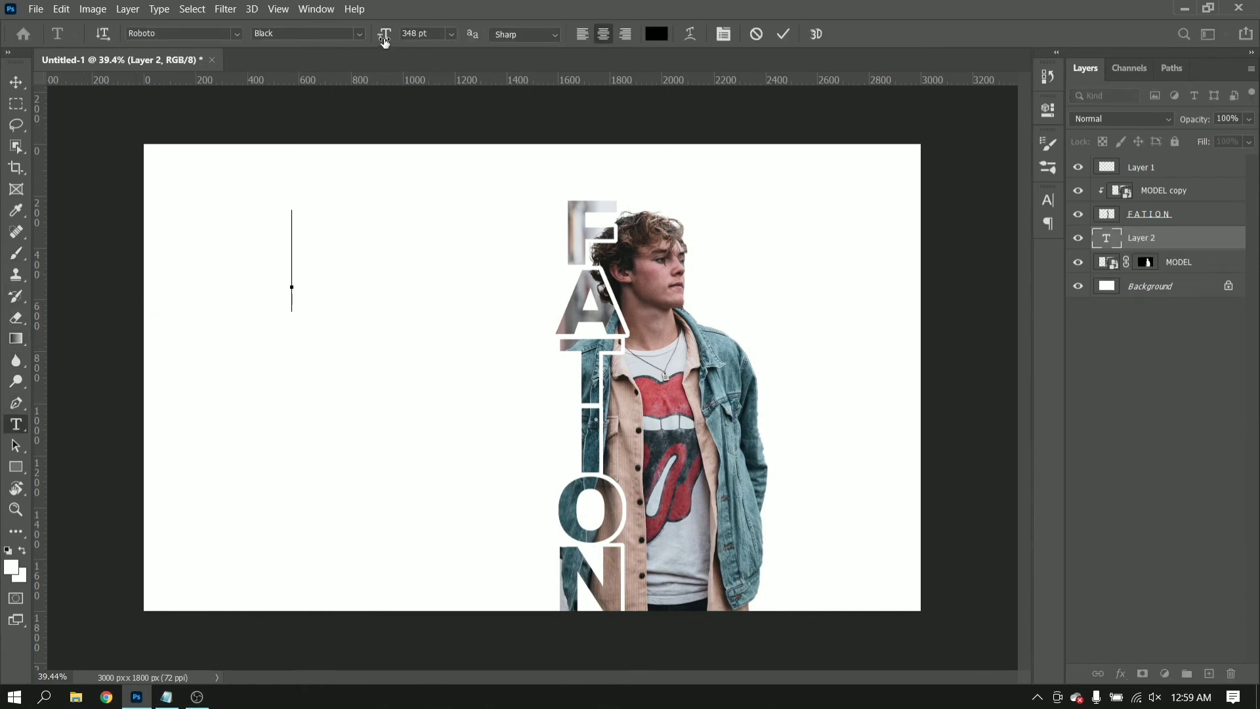
{"action": "mouse_move", "coordinate": [384, 41]}
{"action": "left_mouse_down"}
{"action": "mouse_move", "coordinate": [78, 97]}
{"action": "mouse_move", "coordinate": [107, 120]}
{"action": "left_mouse_up"}
{"action": "left_click_drag", "start_coordinate": [384, 34], "coordinate": [384, 127]}
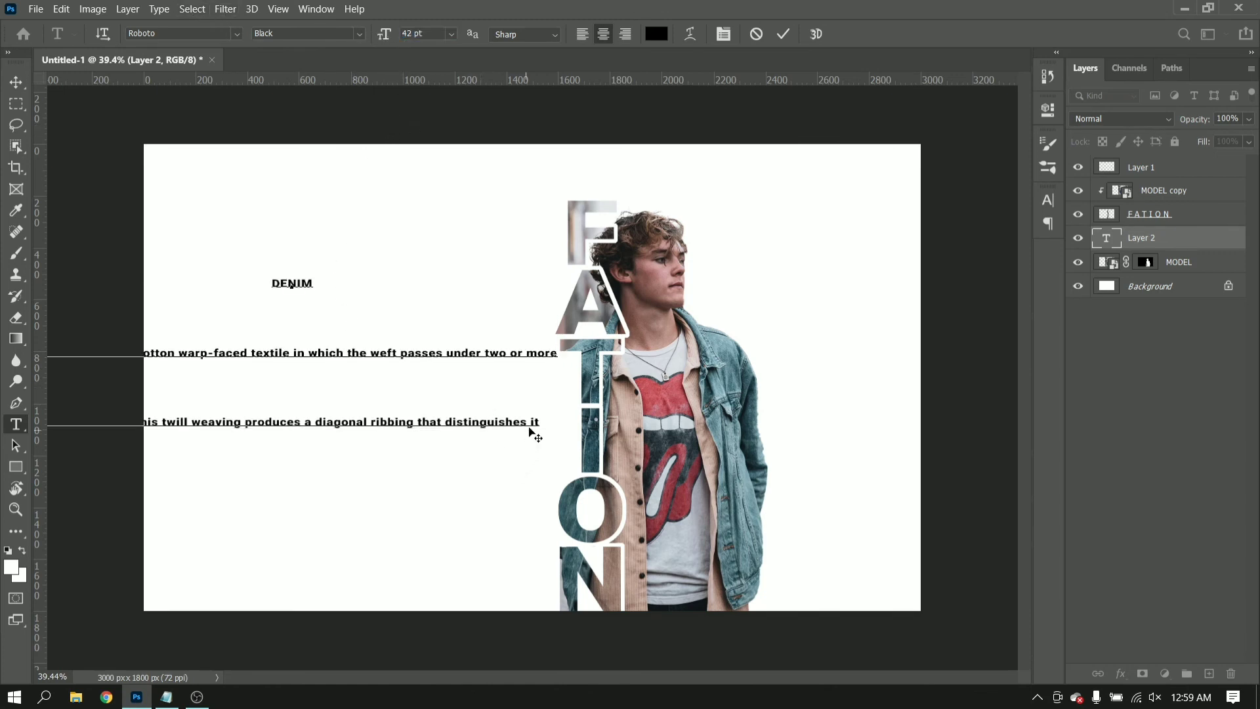
{"action": "left_click_drag", "start_coordinate": [540, 419], "coordinate": [225, 254]}
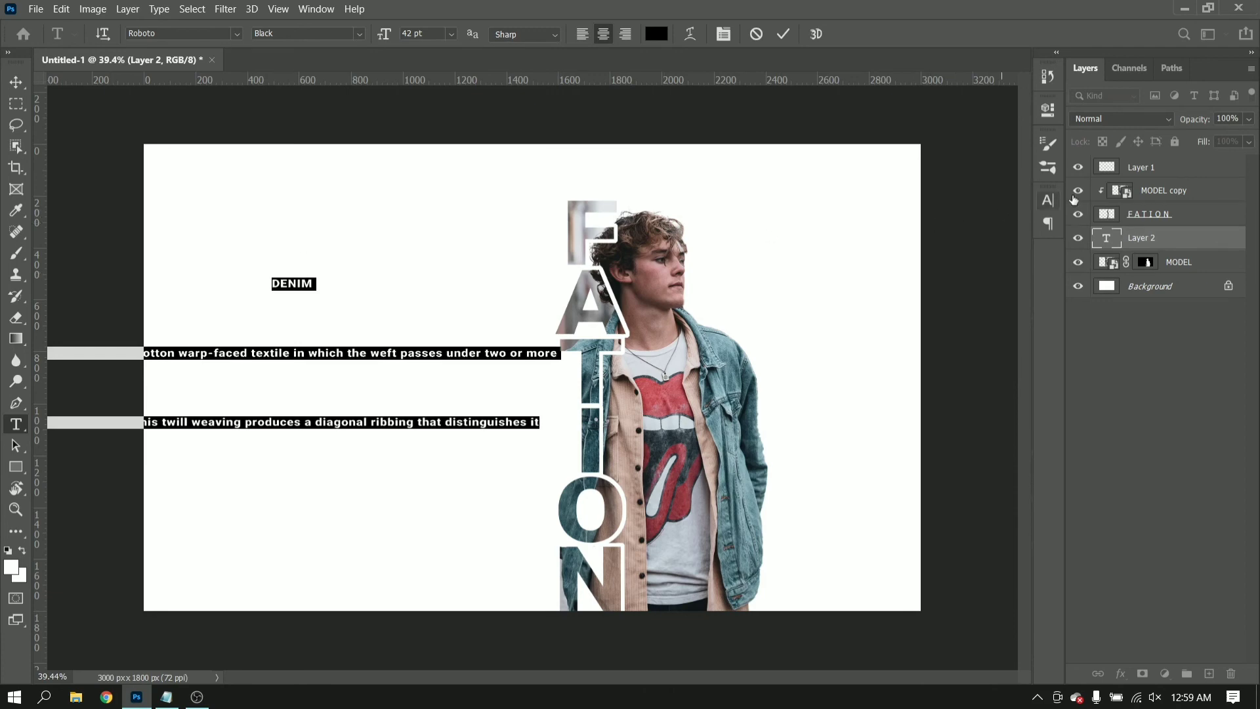
{"action": "left_click", "coordinate": [1047, 199]}
{"action": "left_click_drag", "start_coordinate": [960, 246], "coordinate": [809, 247]}
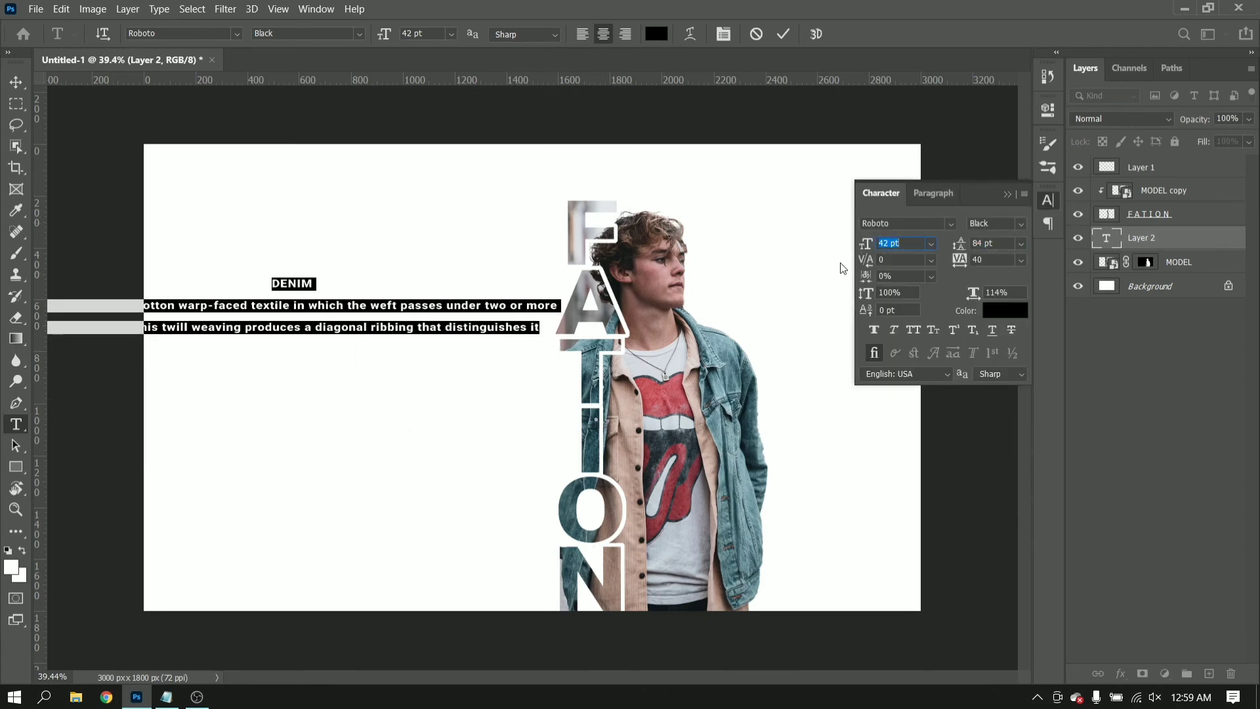
{"action": "left_click", "coordinate": [625, 34]}
Resize the text to 29 pt, move it to the lower left, and tighten the leading
{"action": "left_click_drag", "start_coordinate": [276, 392], "coordinate": [664, 448]}
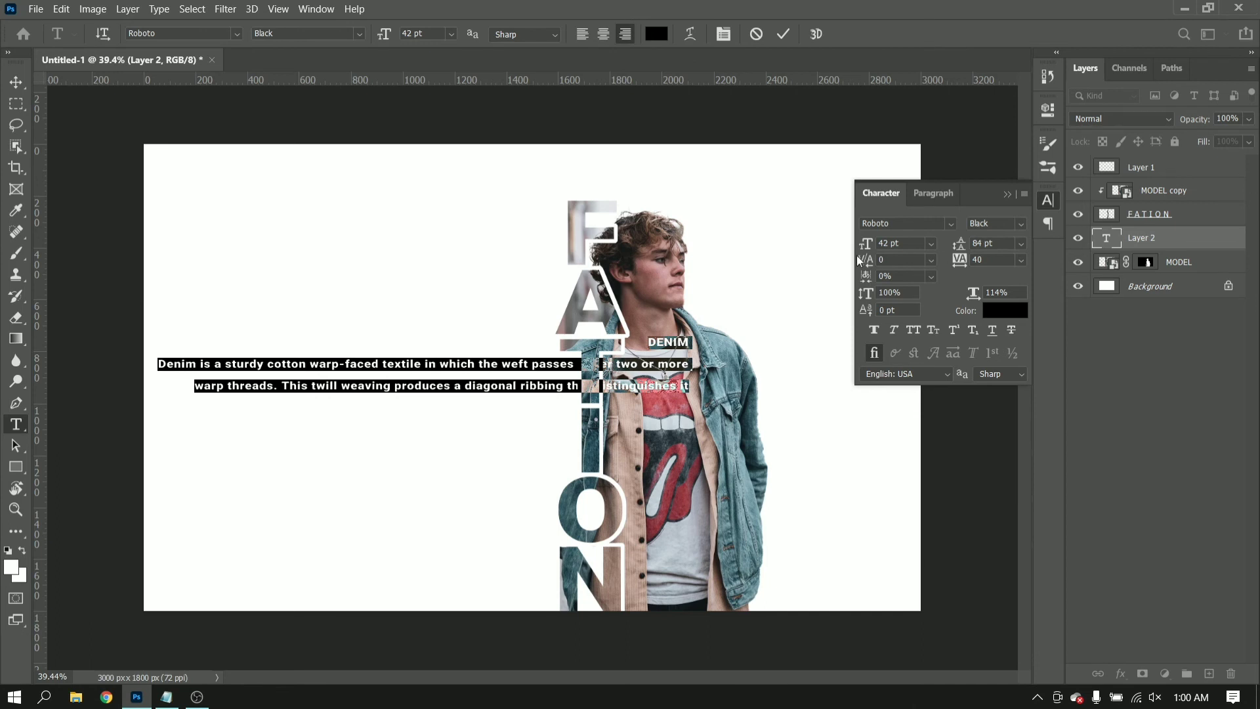
{"action": "left_click_drag", "start_coordinate": [858, 260], "coordinate": [851, 261]}
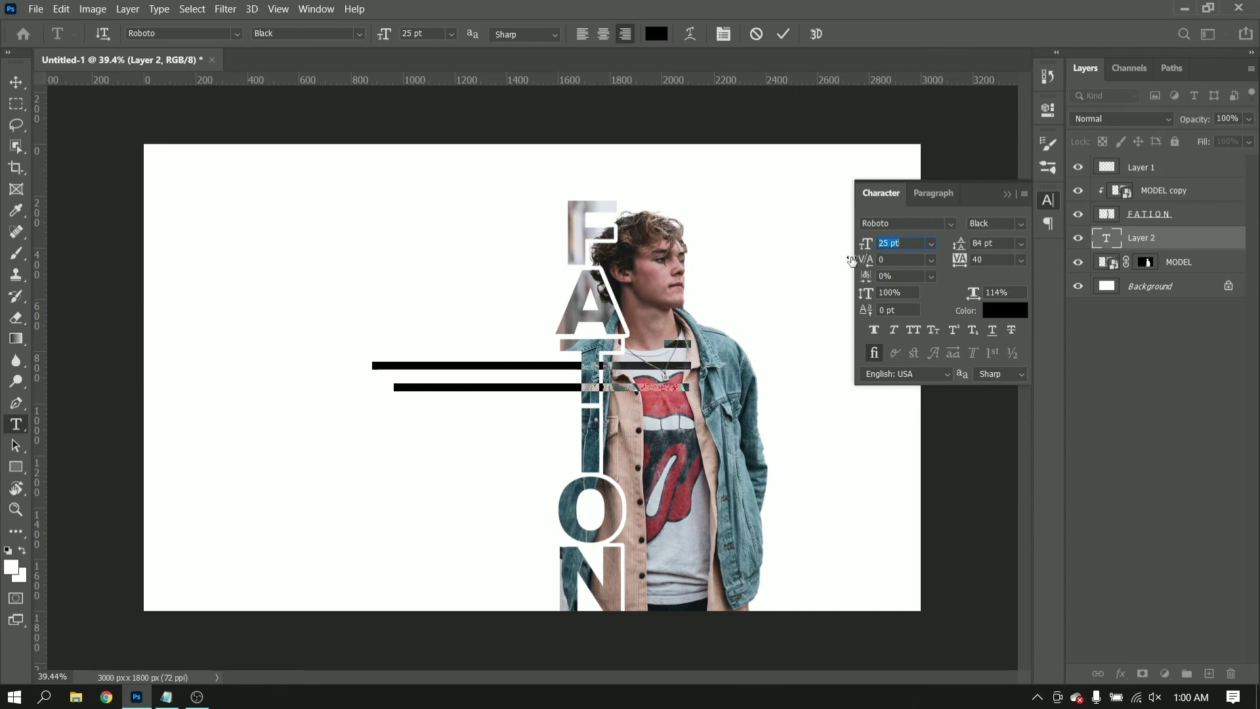
{"action": "type", "text": "29"}
{"action": "key", "text": "Return"}
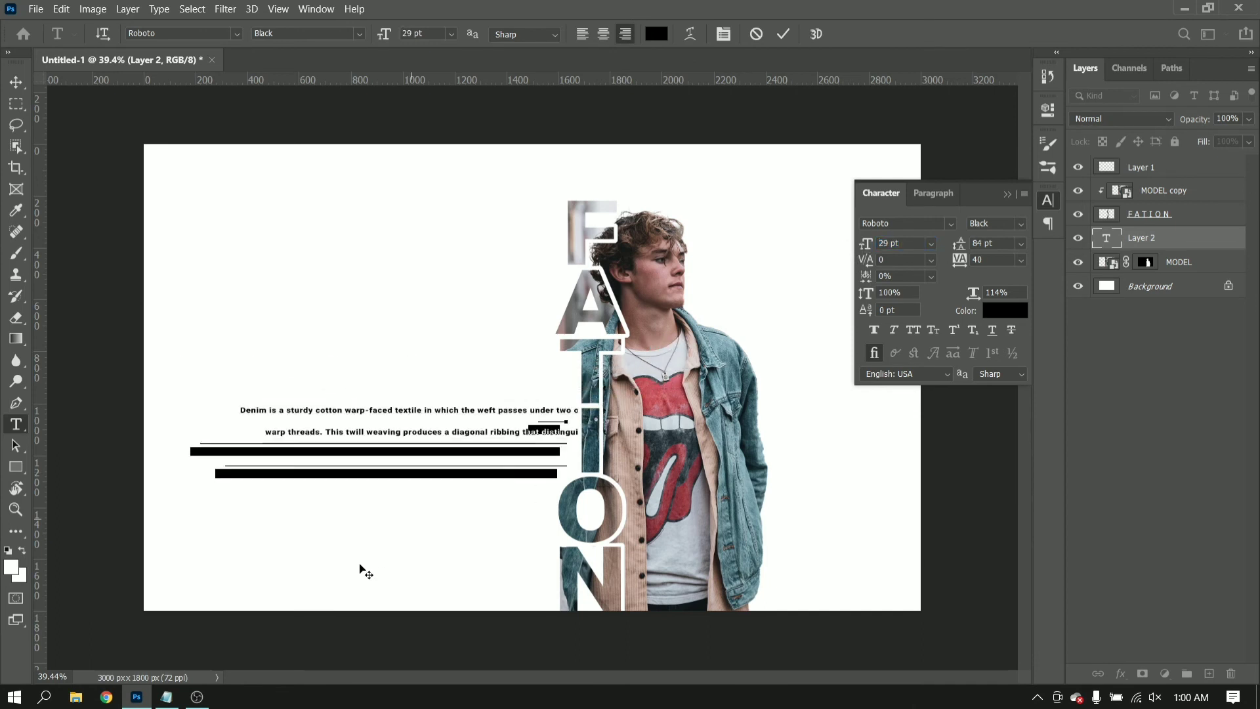
{"action": "left_click_drag", "start_coordinate": [361, 568], "coordinate": [355, 618]}
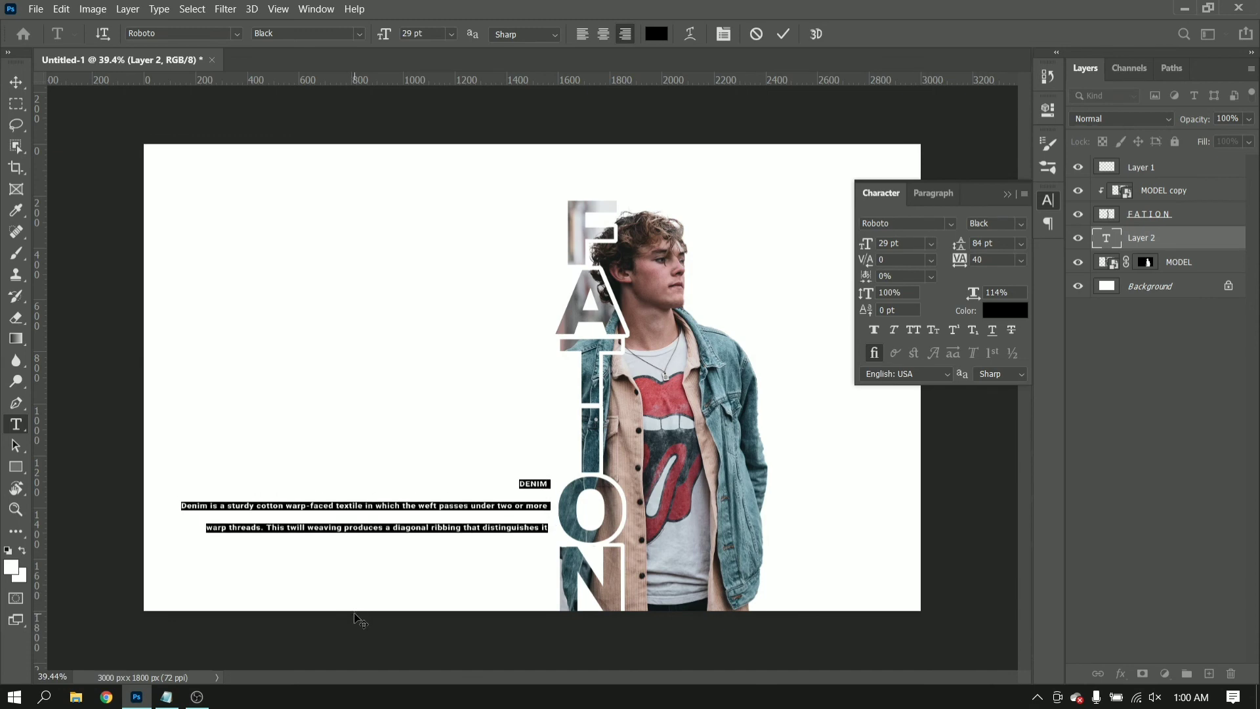
{"action": "left_click_drag", "start_coordinate": [958, 244], "coordinate": [927, 249]}
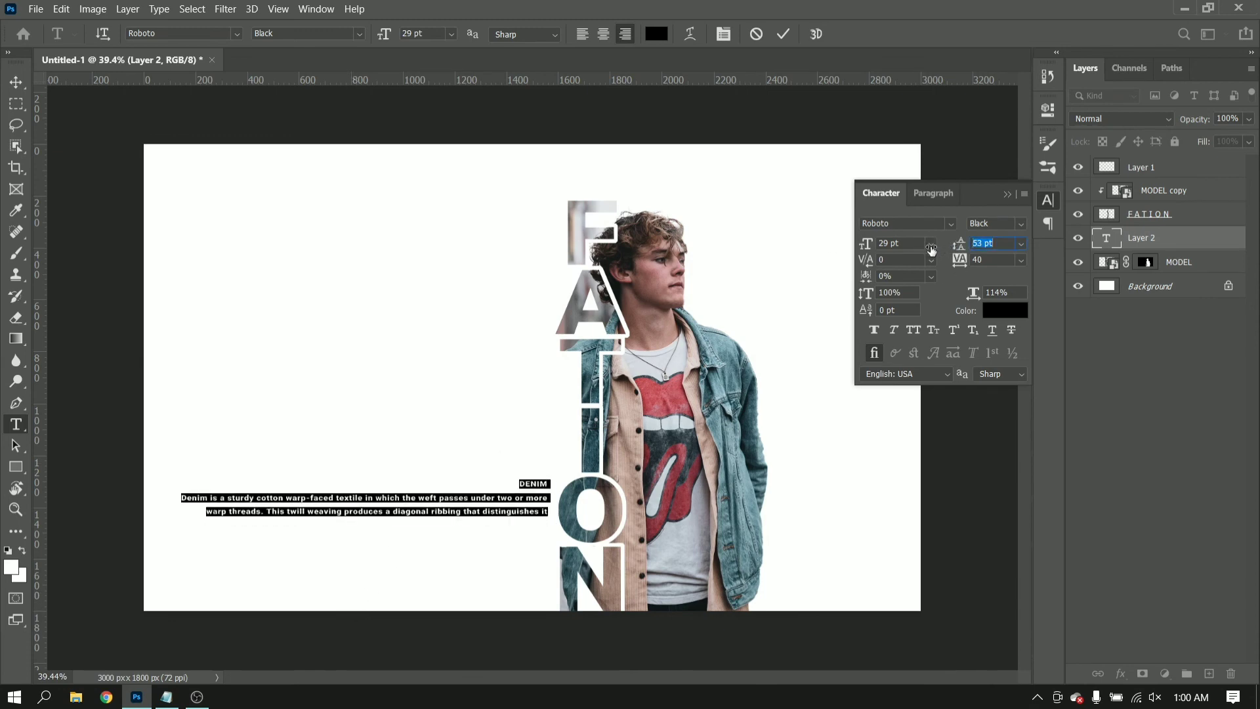
{"action": "left_click", "coordinate": [1054, 204]}
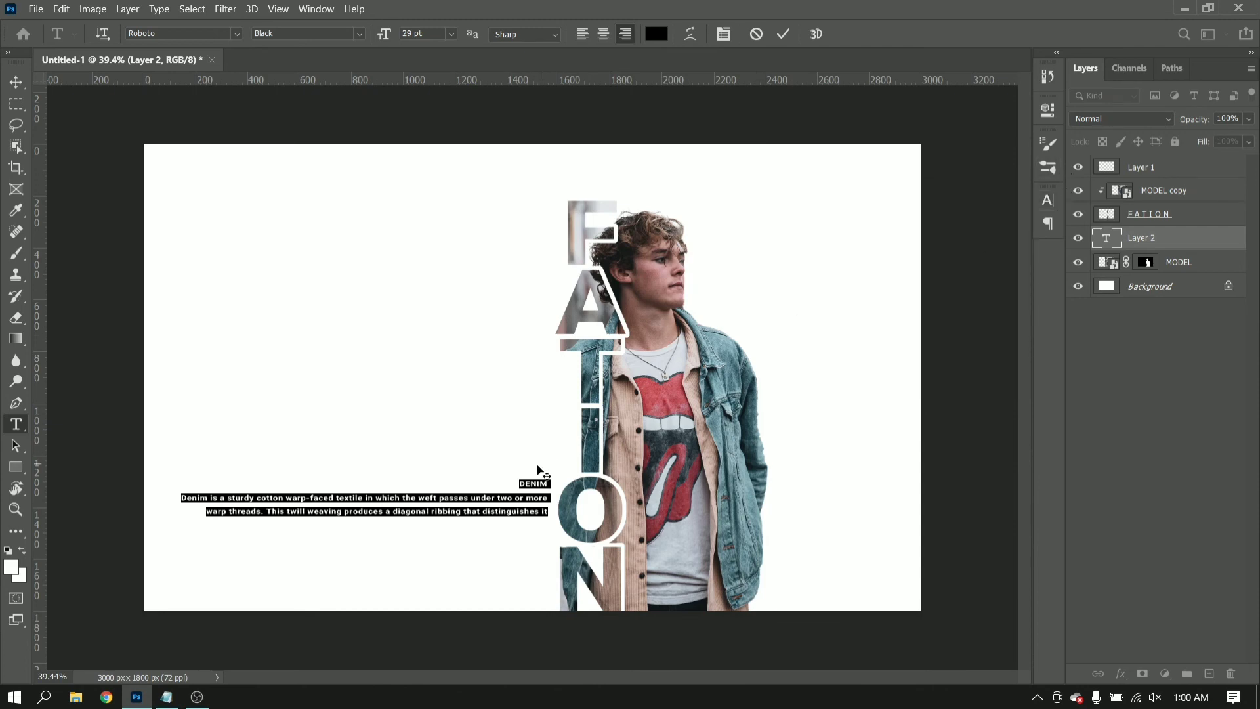
Enlarge the word DENIM to 100 pt
{"action": "left_click", "coordinate": [524, 497]}
{"action": "left_click_drag", "start_coordinate": [548, 483], "coordinate": [489, 477]}
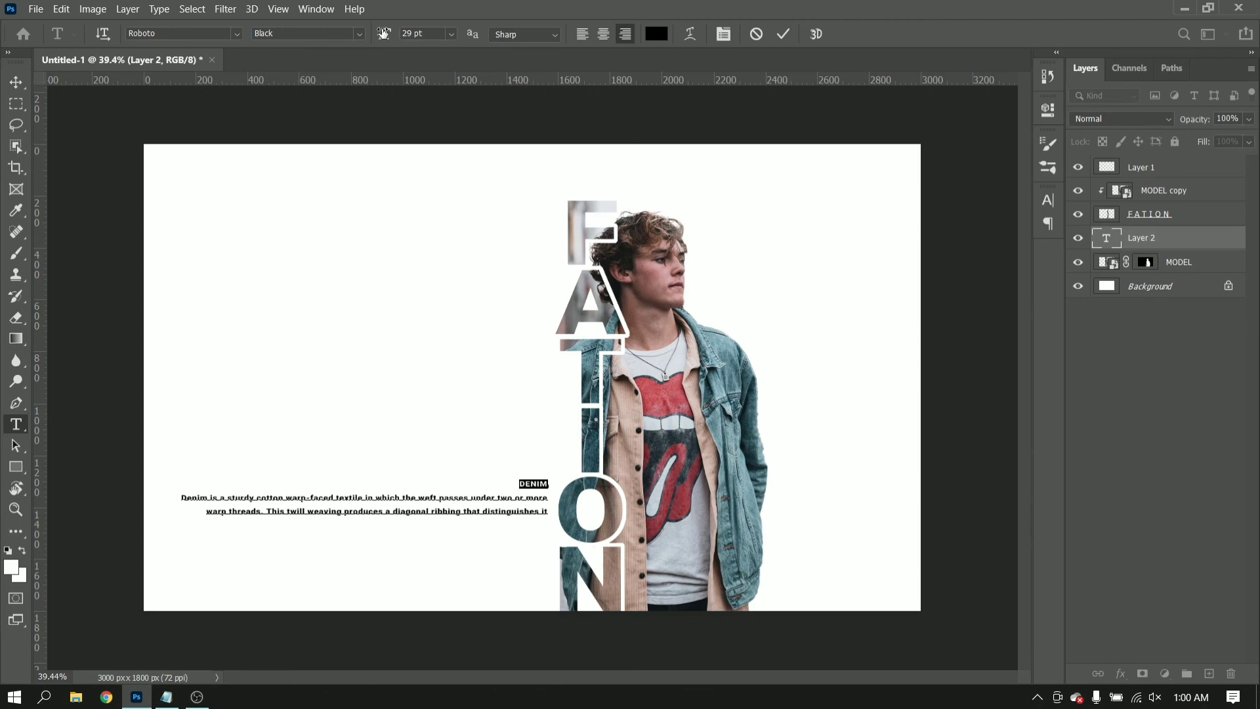
{"action": "left_click_drag", "start_coordinate": [383, 34], "coordinate": [402, 34]}
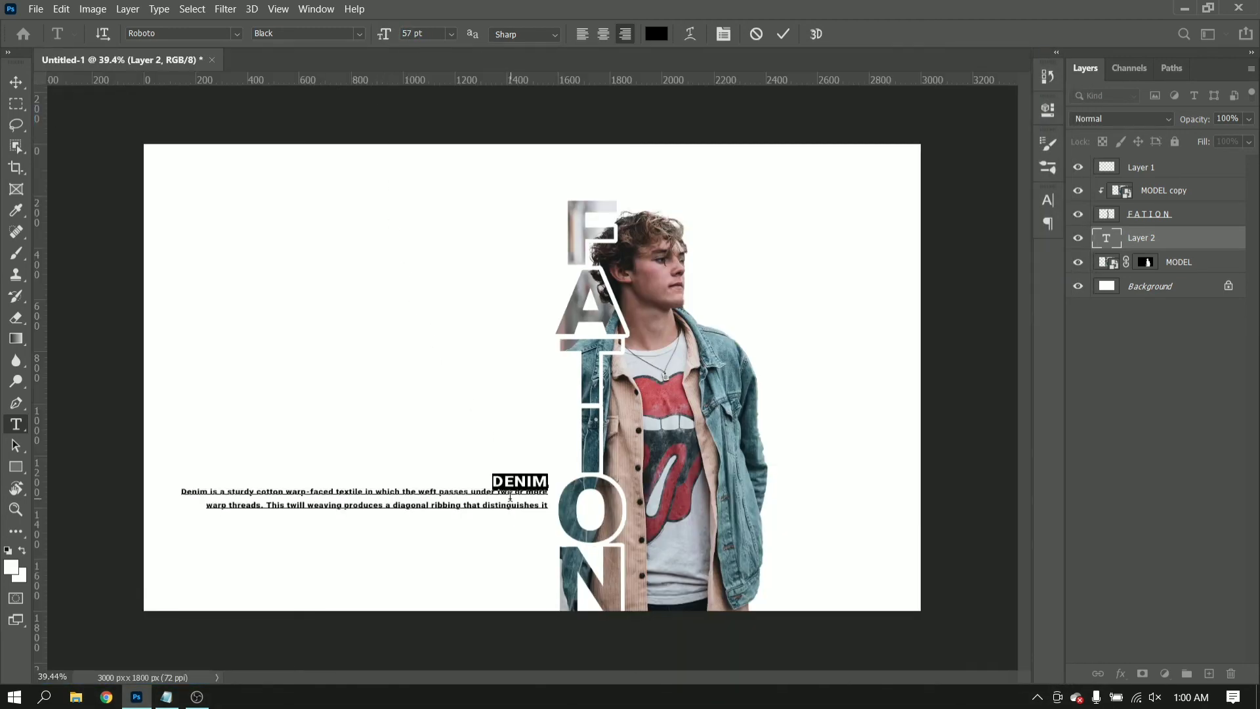
{"action": "left_click", "coordinate": [509, 496]}
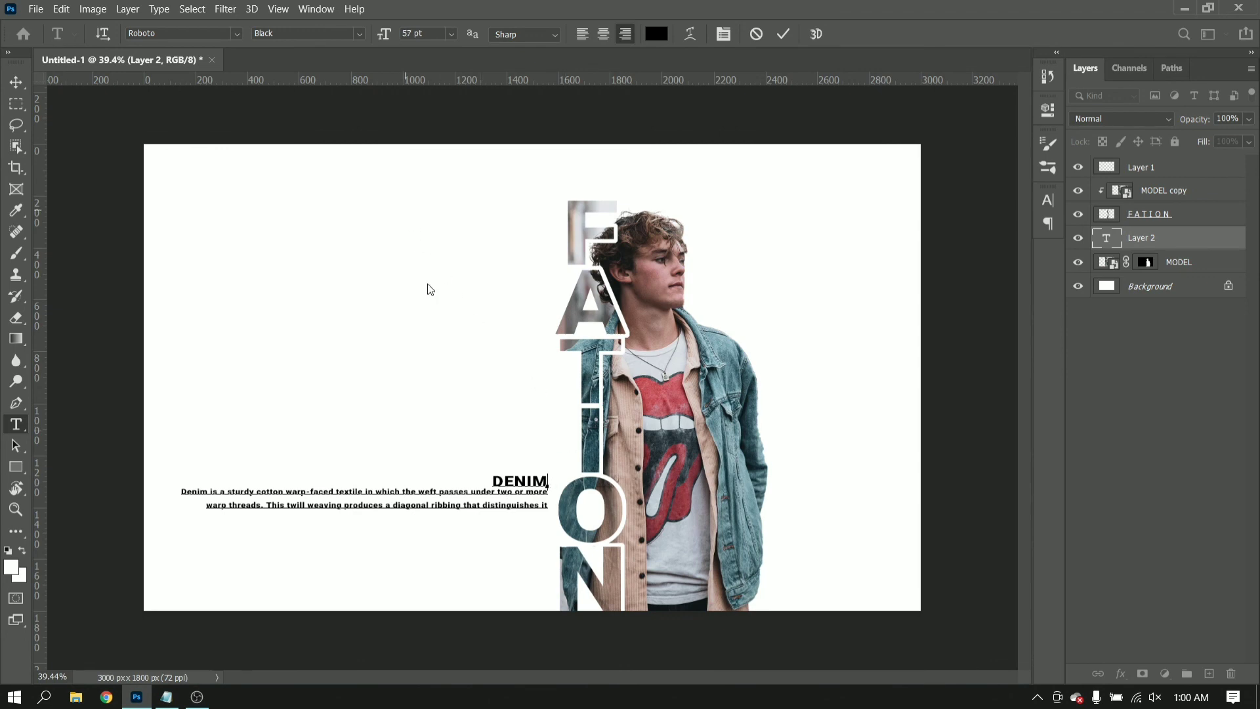
{"action": "type", "text": ","}
{"action": "left_click_drag", "start_coordinate": [384, 34], "coordinate": [477, 56]}
{"action": "left_click_drag", "start_coordinate": [549, 484], "coordinate": [467, 481]}
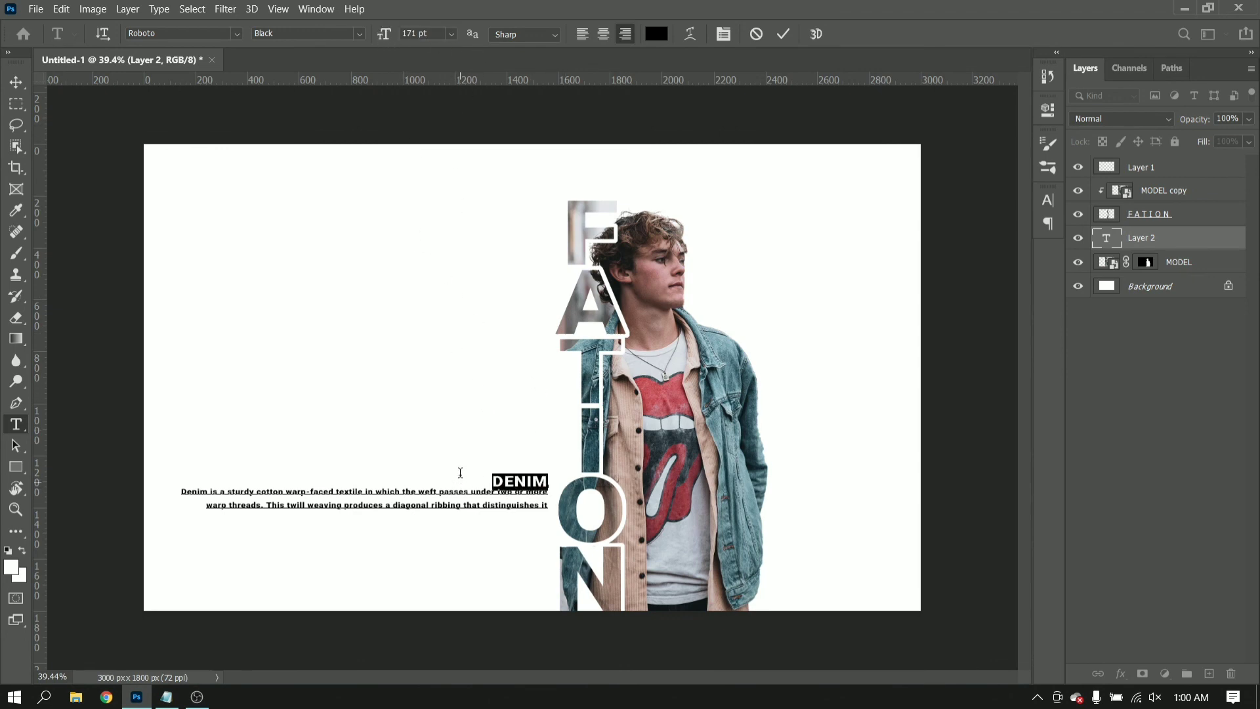
{"action": "left_click_drag", "start_coordinate": [386, 37], "coordinate": [435, 86]}
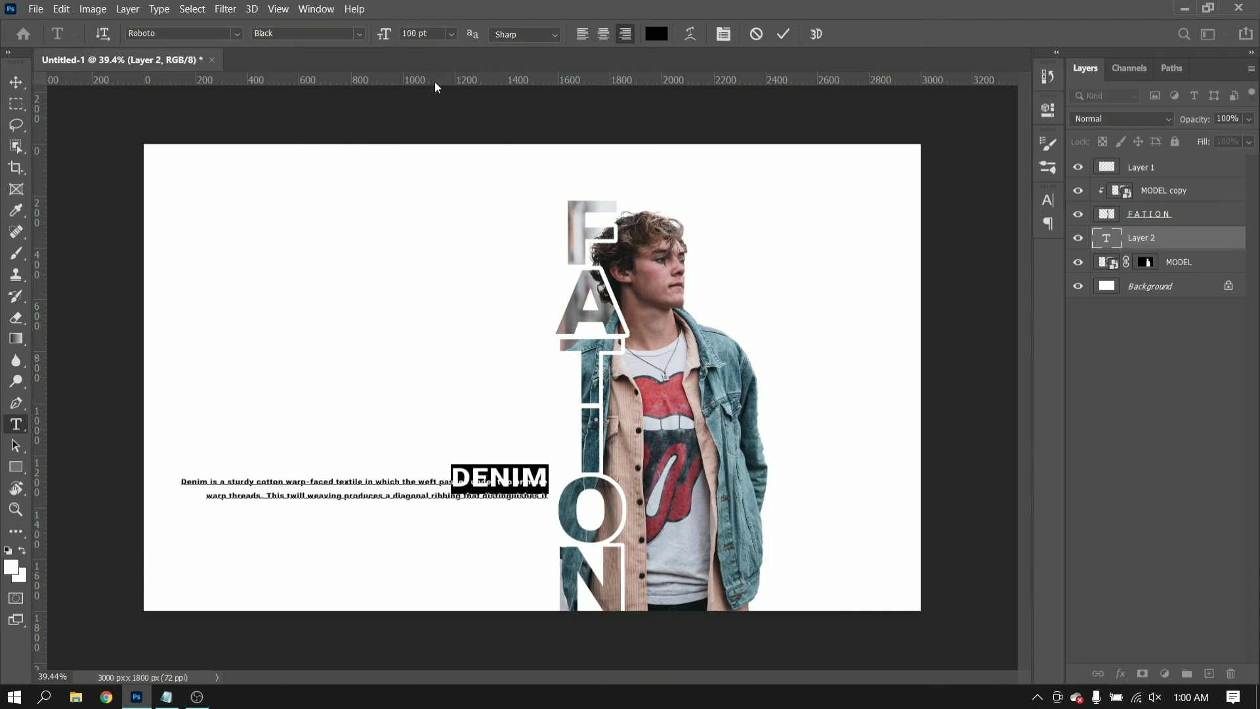
Set the line spacing to 110 pt and commit the text edits
{"action": "left_click", "coordinate": [1048, 201]}
{"action": "left_click", "coordinate": [984, 243]}
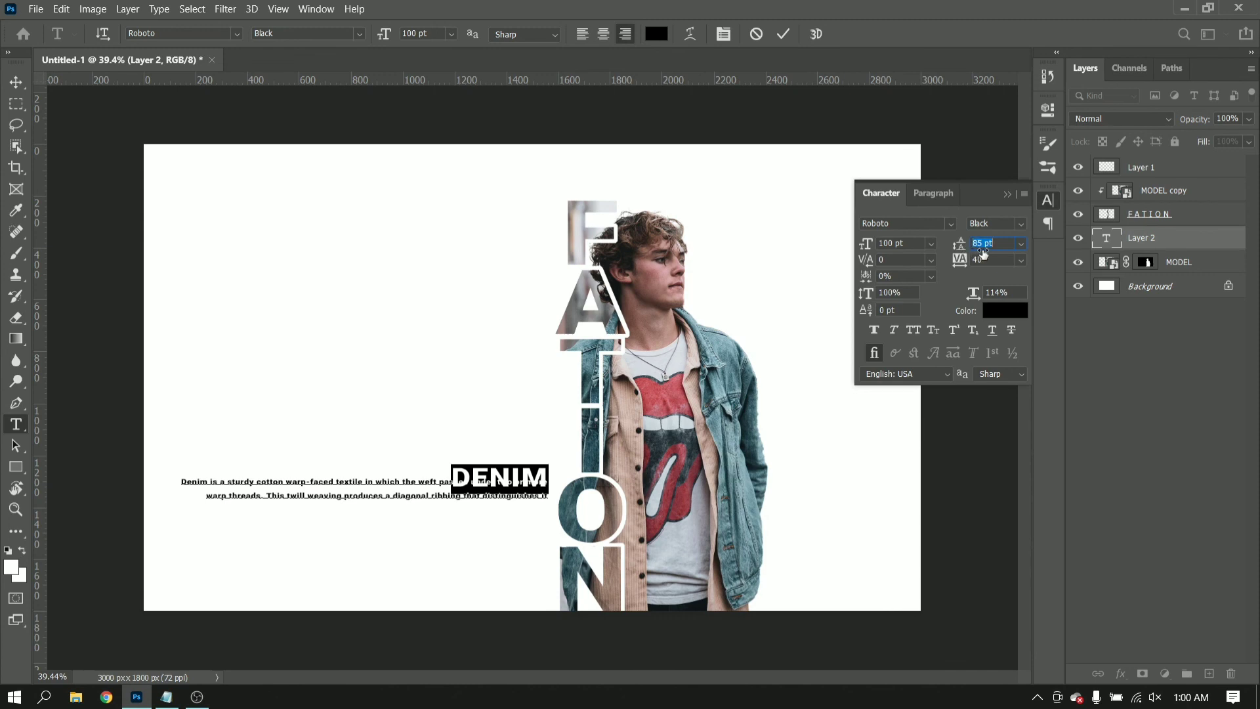
{"action": "key", "text": "Return"}
{"action": "type", "text": "110"}
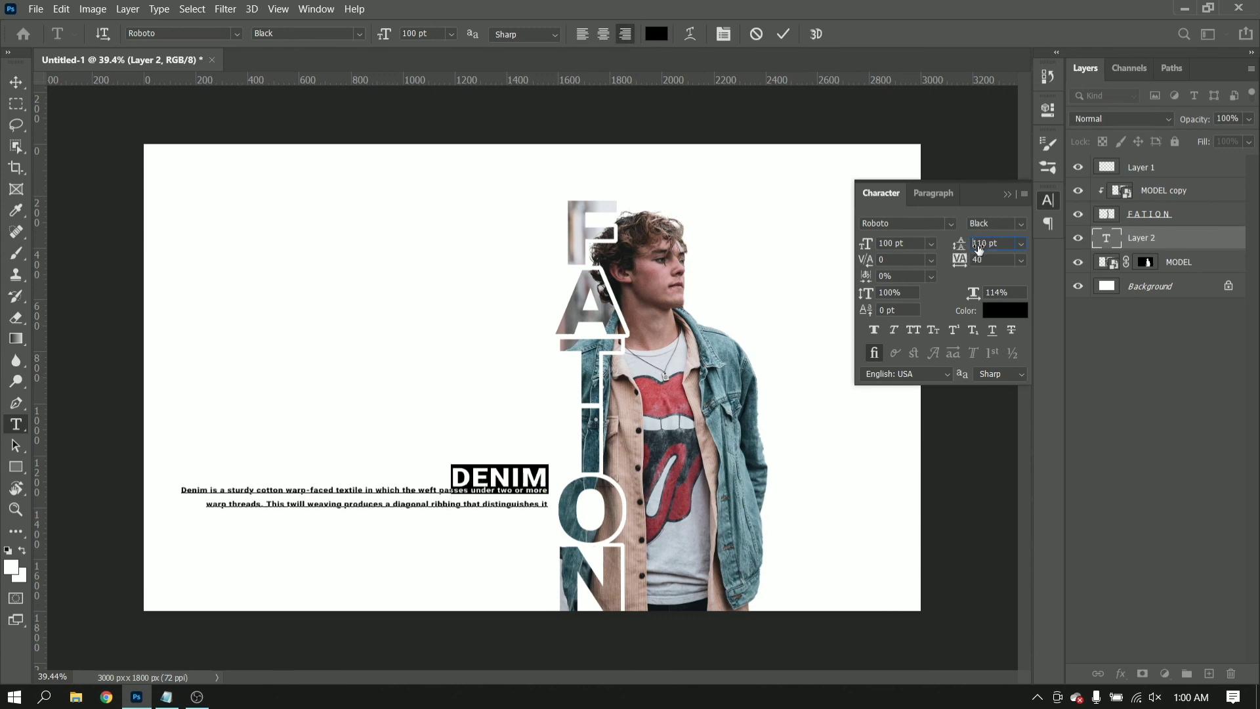
{"action": "key", "text": "Return"}
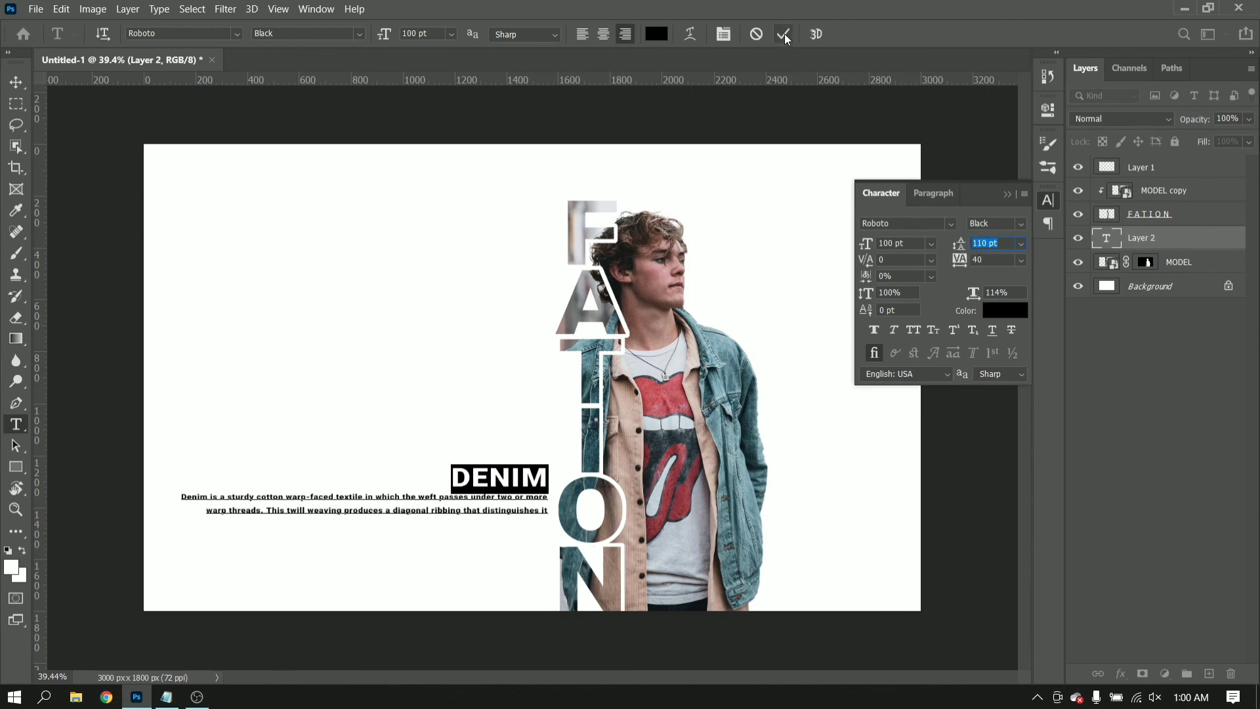
{"action": "left_click", "coordinate": [783, 34]}
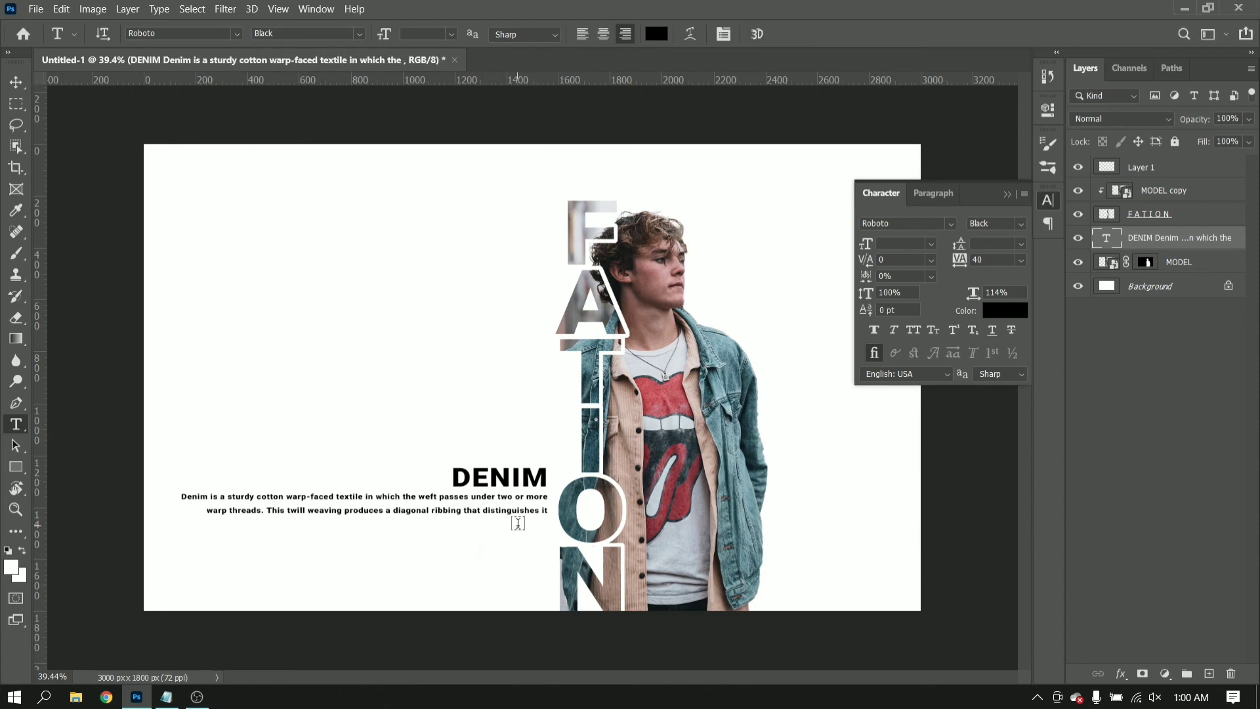
Move the DENIM text block slightly left and down with the Move tool
{"action": "left_click", "coordinate": [1046, 203]}
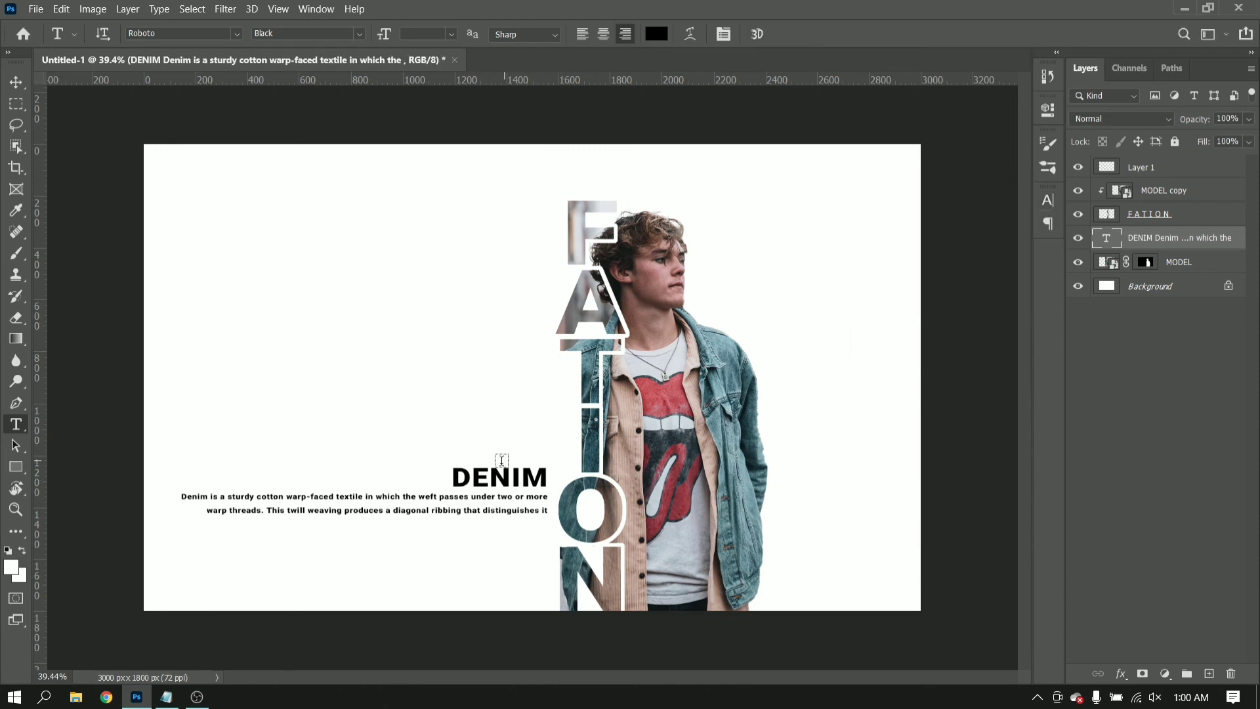
{"action": "left_click", "coordinate": [16, 82]}
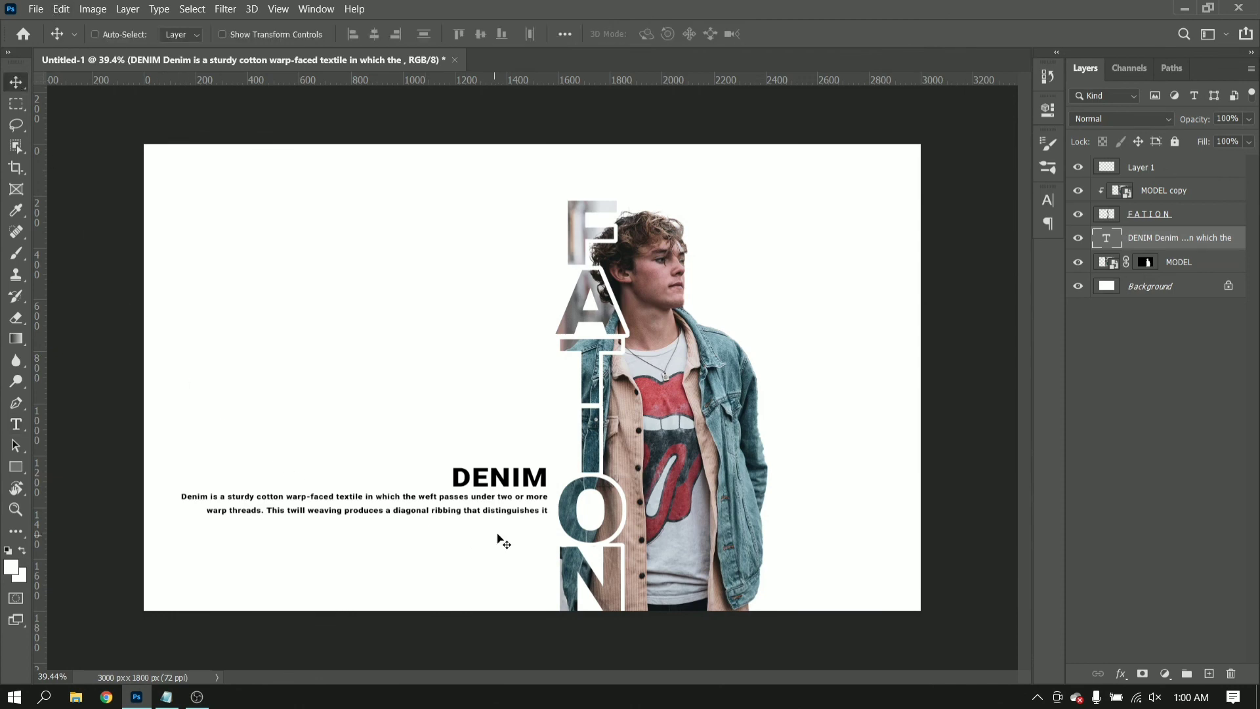
{"action": "left_click_drag", "start_coordinate": [505, 537], "coordinate": [490, 551]}
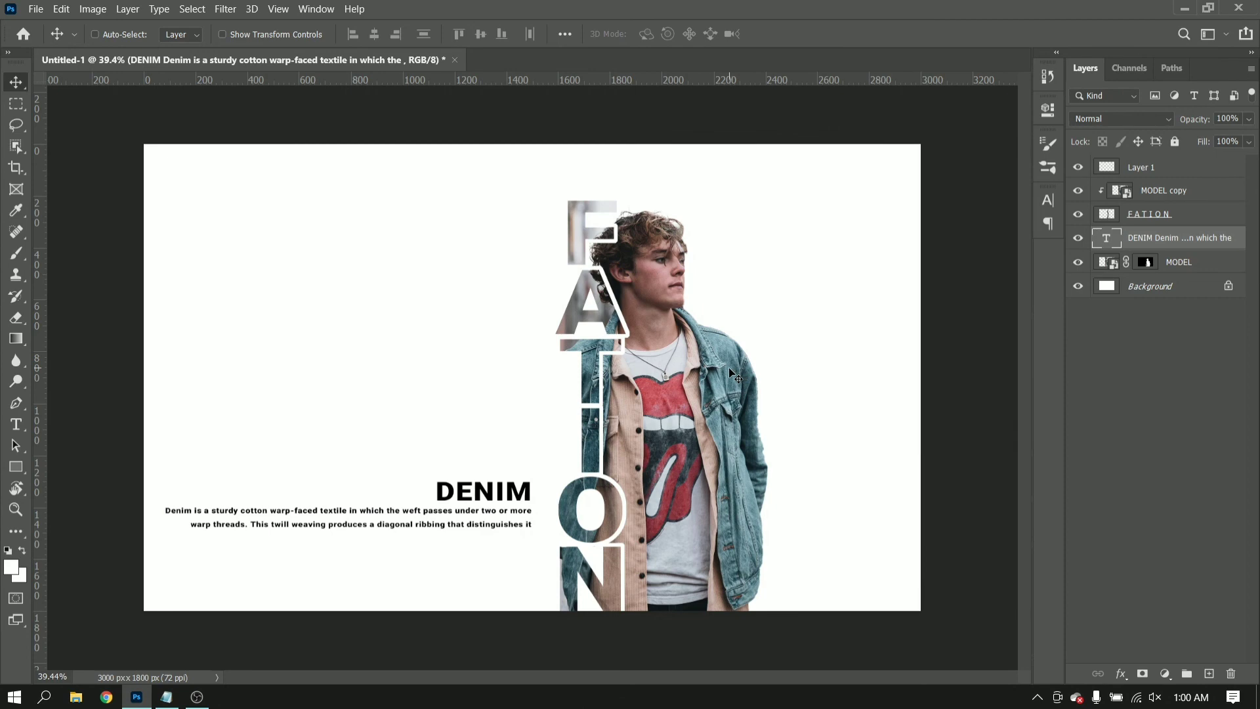